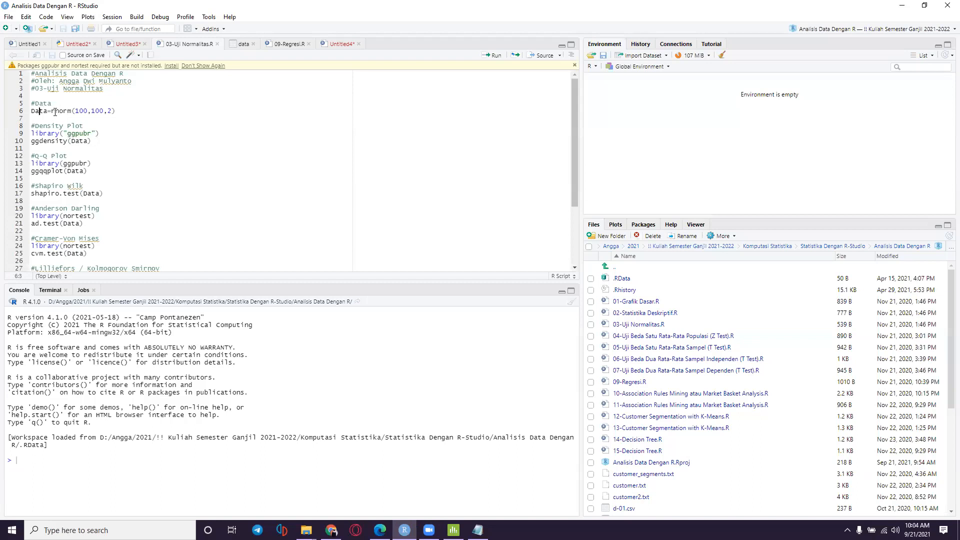
drag(71, 113, 53, 113)
click(81, 114)
click(79, 111)
click(95, 111)
click(78, 111)
key(Tab)
click(64, 111)
text(rm)
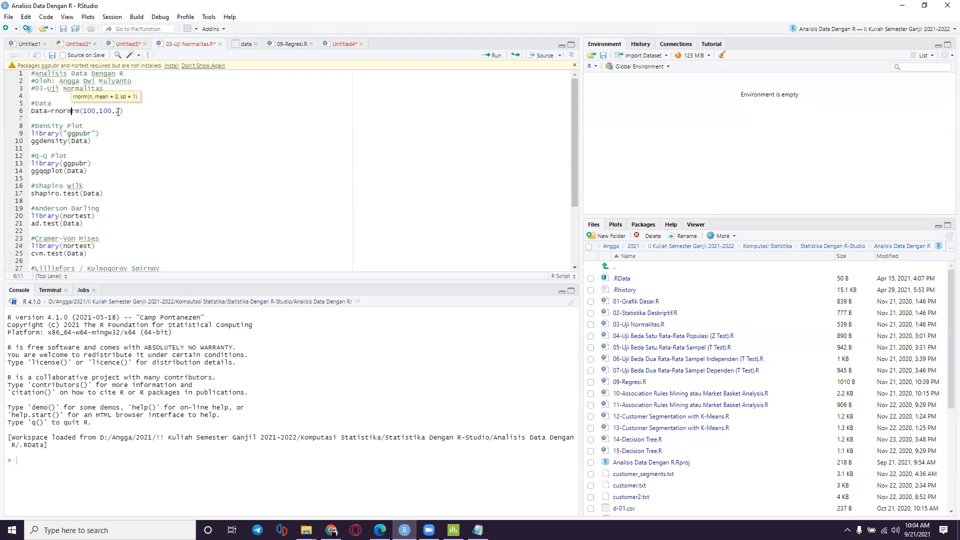
click(136, 115)
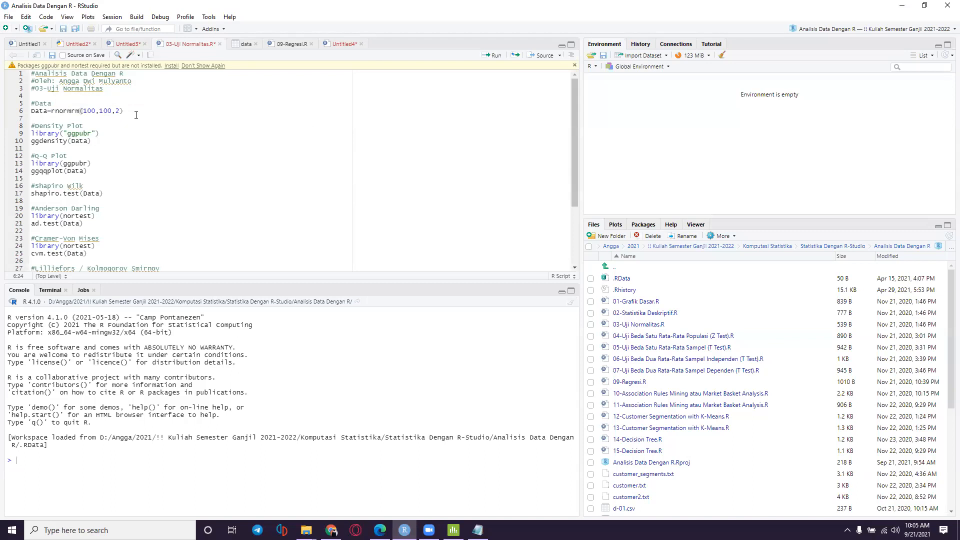
key(ctrl+Return)
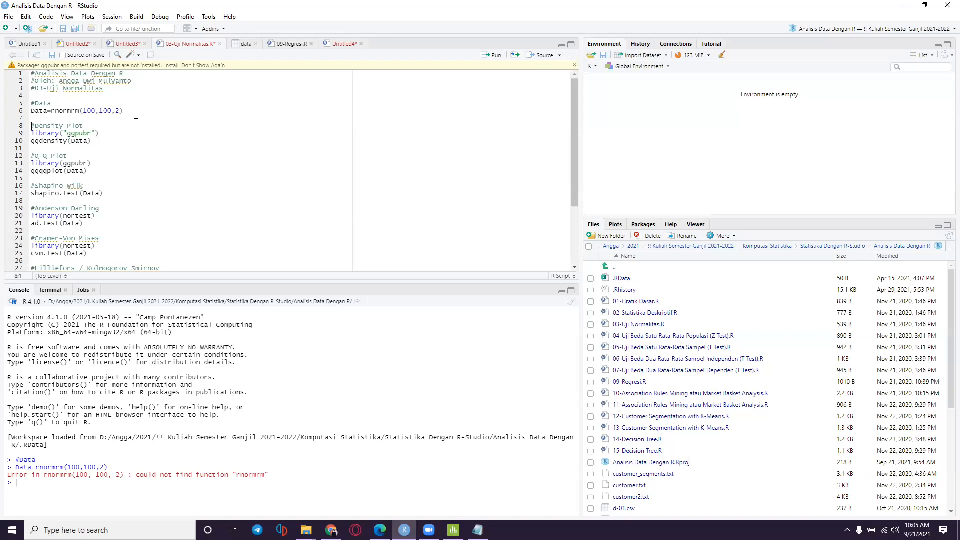
Correct the misspelled function name in the data line to rnorm and run Data=rnorm(100,100,2)
click(80, 110)
key(BackSpace)
key(BackSpace)
key(ctrl+Return)
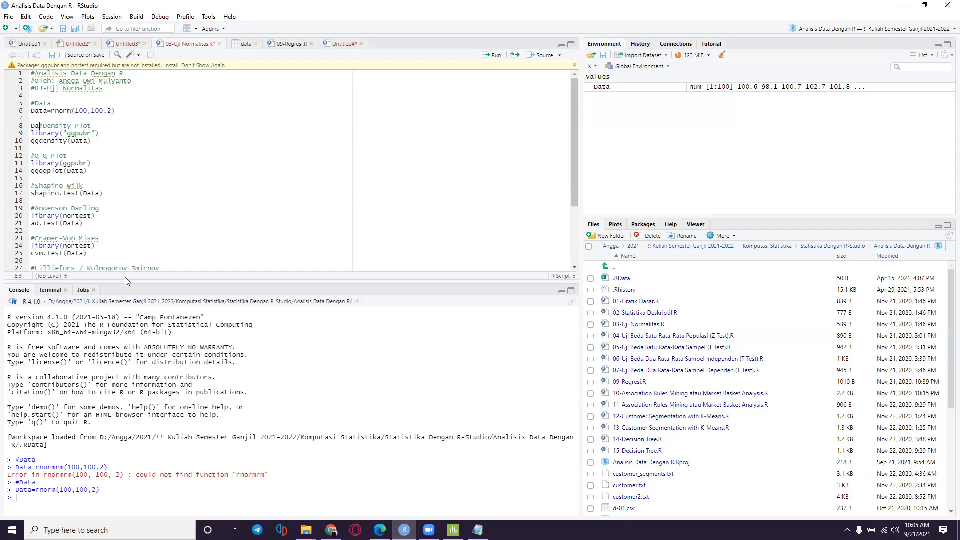
Add a line containing Data below the rnorm assignment and run it to print the generated values
click(118, 111)
key(Return)
text(Data)
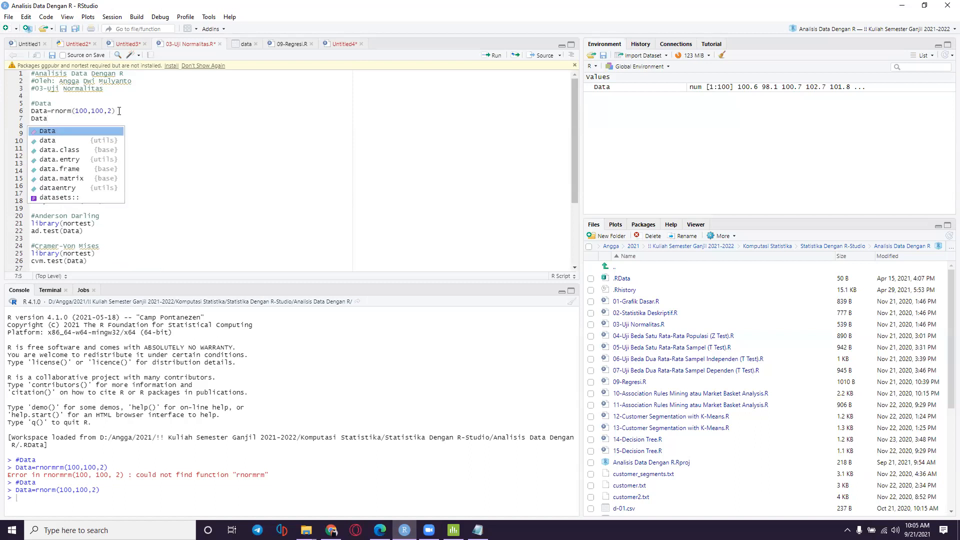
key(ctrl+Return)
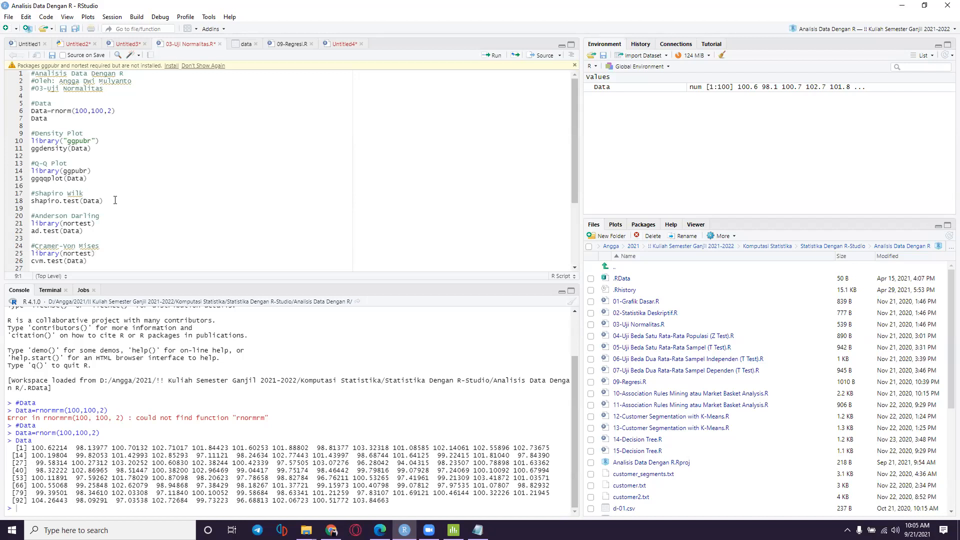
Install the ggpubr package from the CRAN repository with its dependencies, as required by the script's density plot section
scroll(115, 200, down, 5)
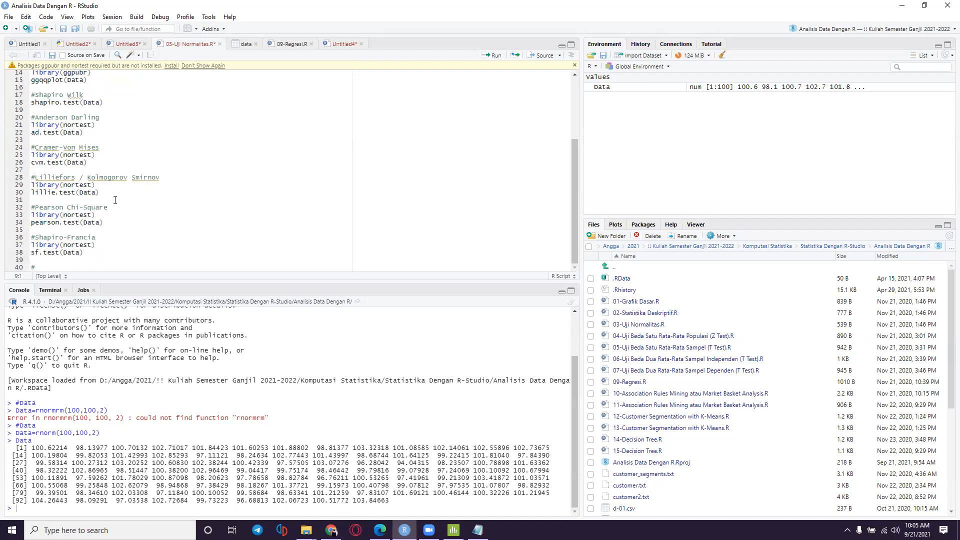
scroll(115, 200, up, 4)
click(80, 125)
drag(35, 125, 87, 127)
click(76, 133)
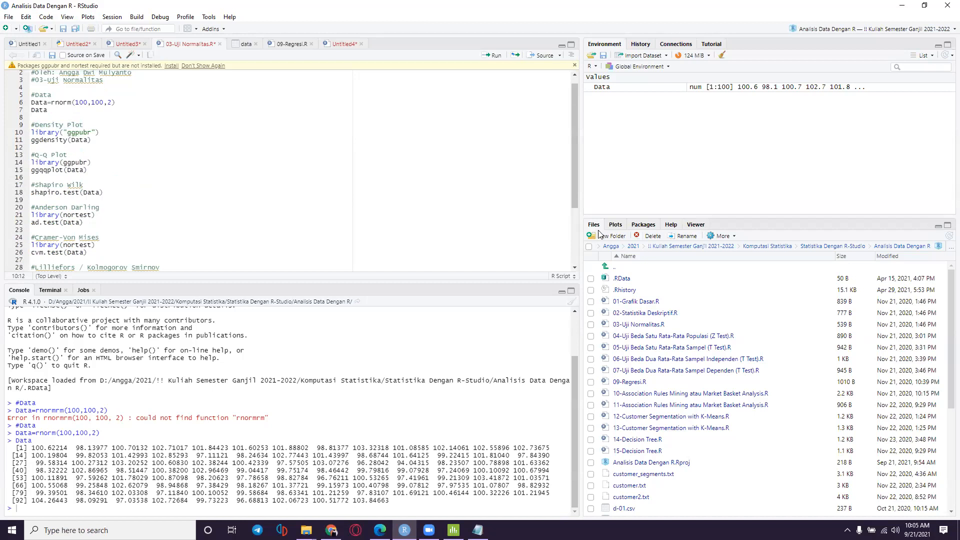
click(644, 225)
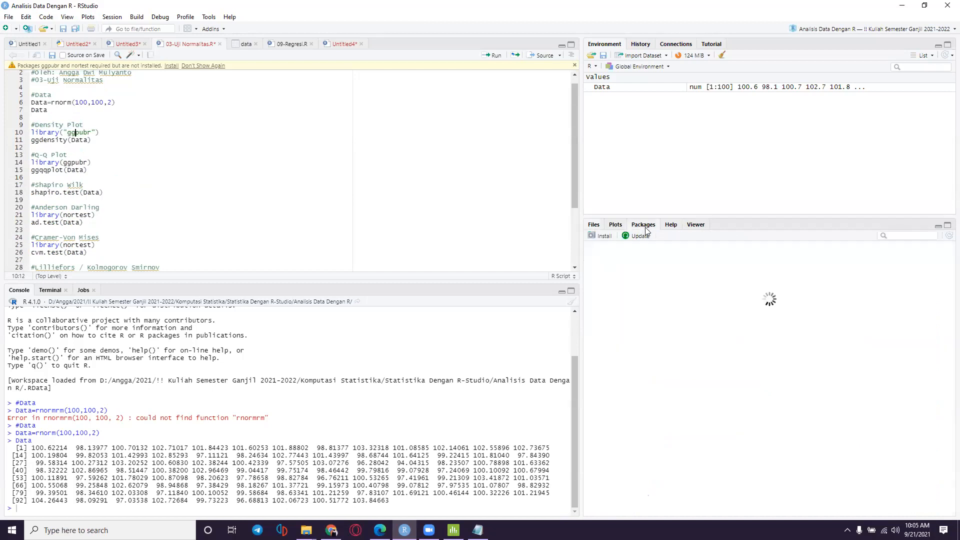
click(601, 236)
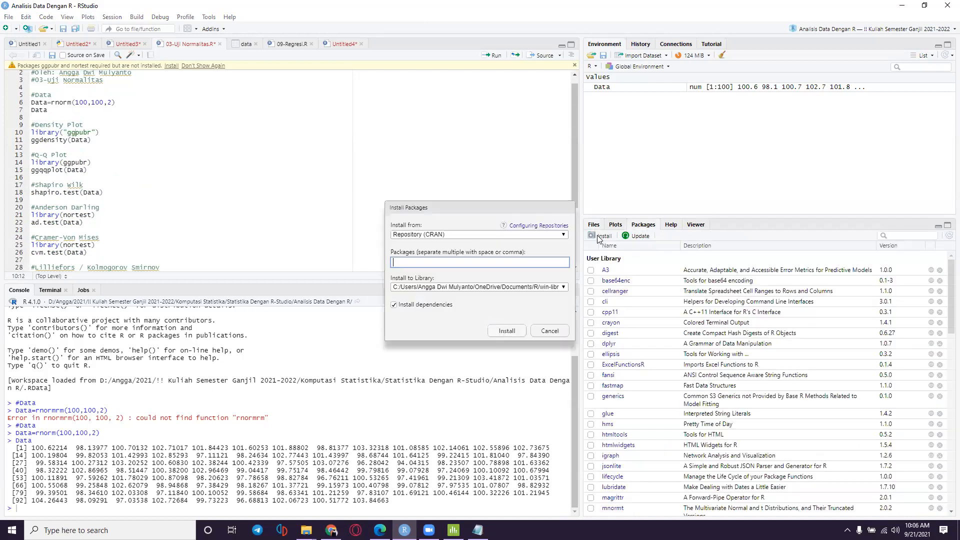
text(ggpubr)
key(Tab)
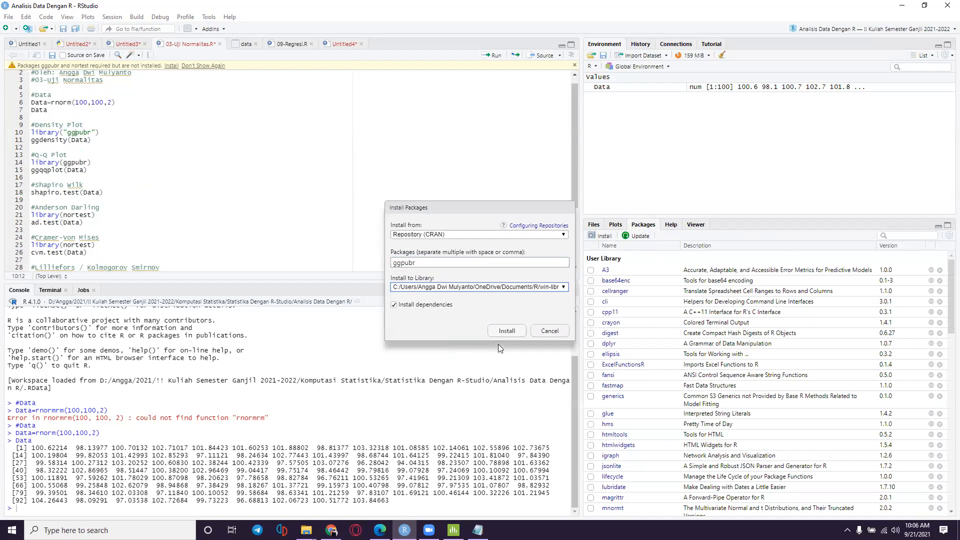
click(506, 331)
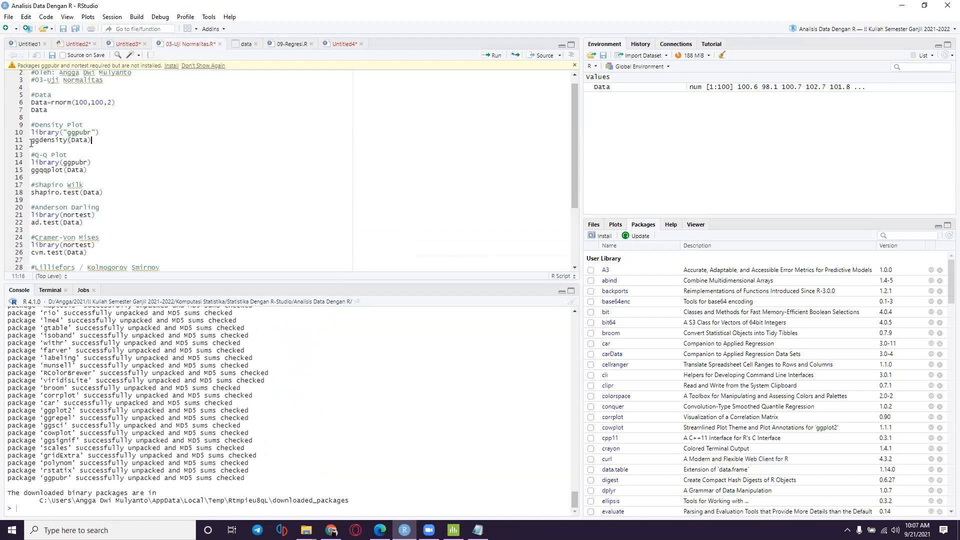
Load the ggpubr library and draw the density plot by running ggdensity(Data)
mouse_move(32, 141)
mouse_down()
mouse_move(75, 141)
mouse_move(66, 125)
mouse_move(39, 125)
mouse_up()
click(96, 142)
key(ctrl+Return)
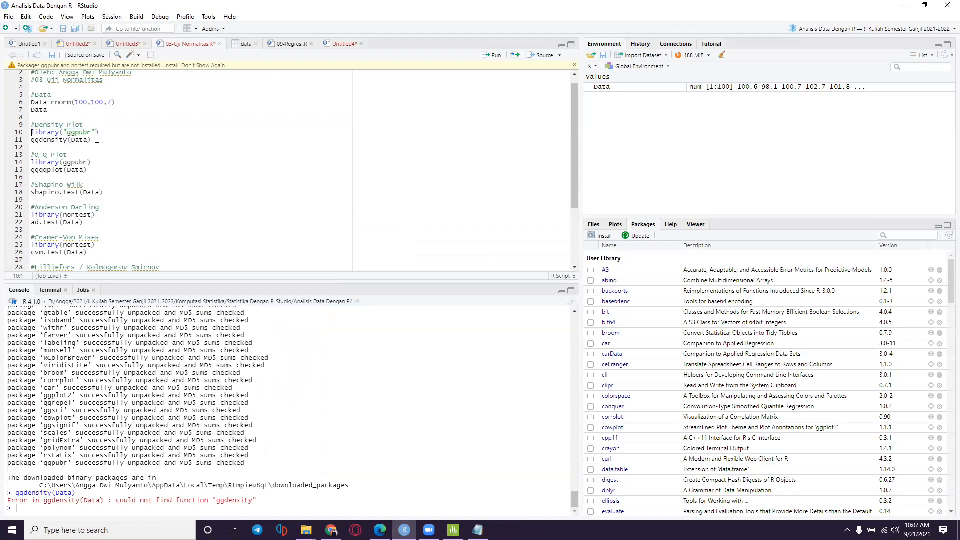
key(ctrl+Return)
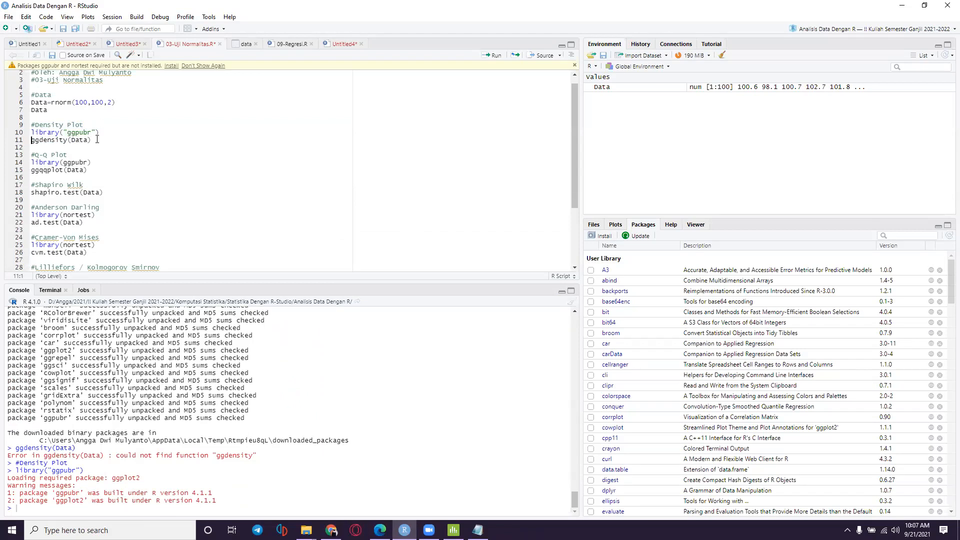
key(ctrl+Return)
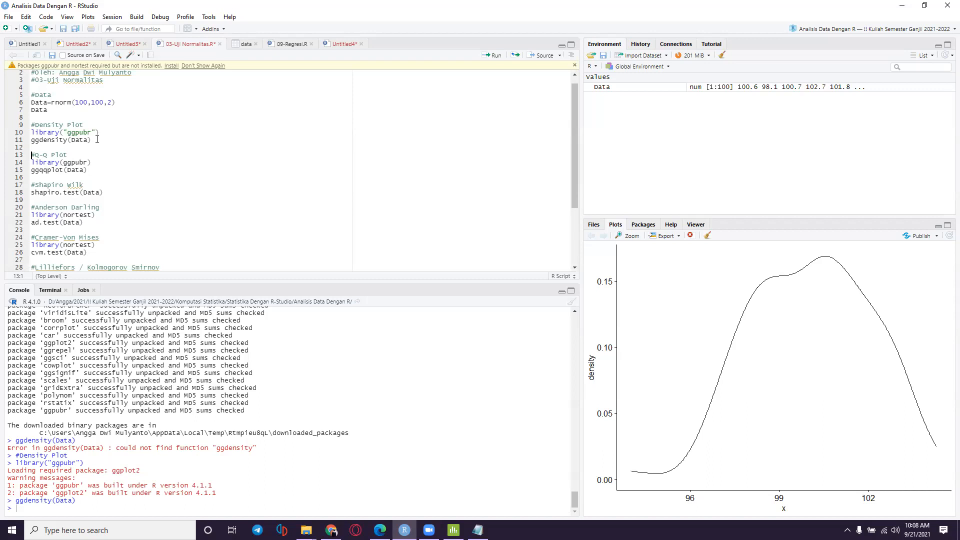
Run the Q-Q Plot section, loading ggpubr and drawing the plot with ggqqplot(Data)
click(83, 169)
drag(88, 162, 59, 161)
click(99, 163)
key(ctrl+Return)
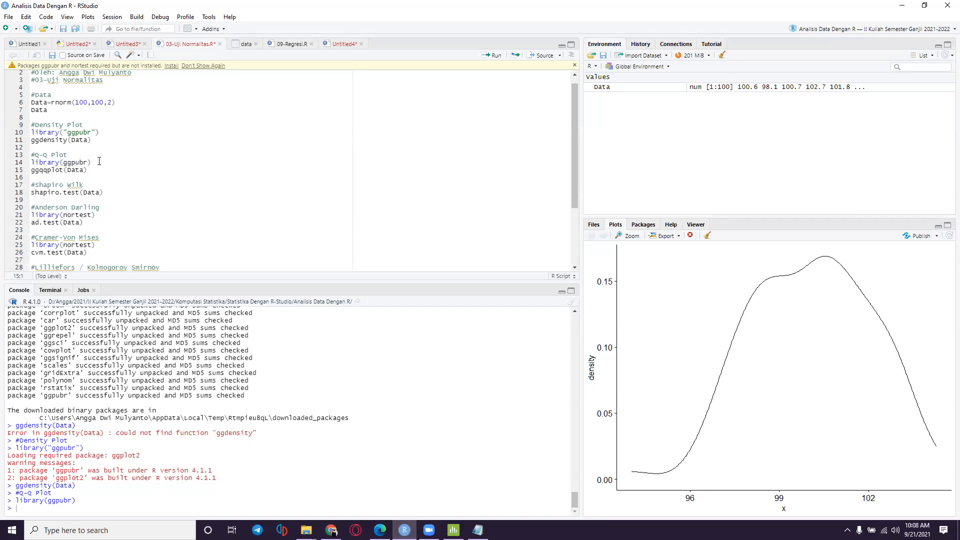
key(ctrl+Return)
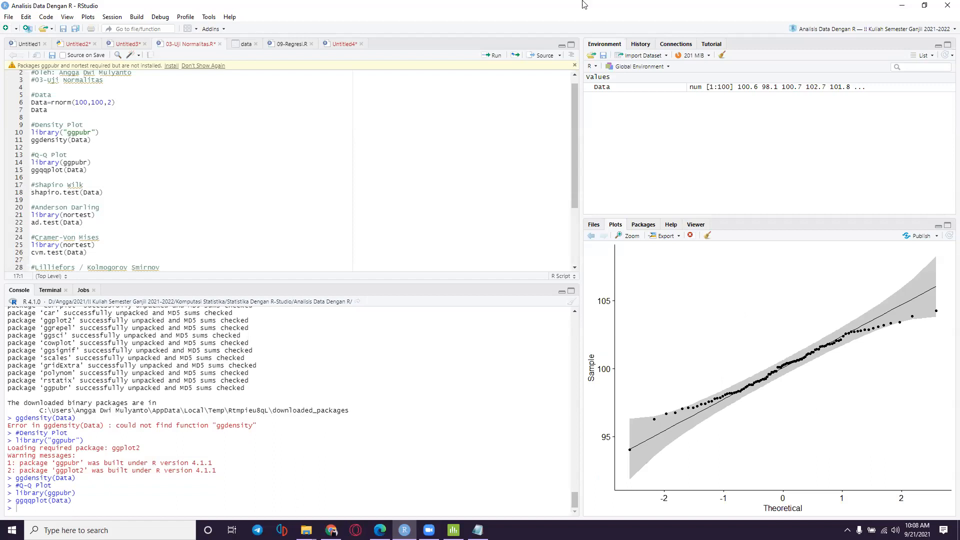
Compare the Q-Q plot side by side with Minitab's probability plot of C1, and bring back the density plot in the maximized RStudio
double_click(636, 5)
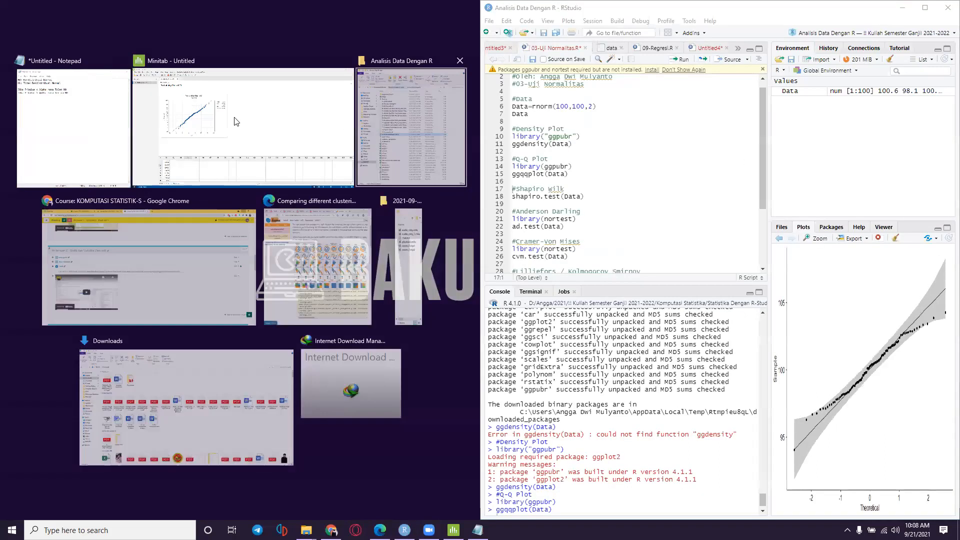
click(300, 163)
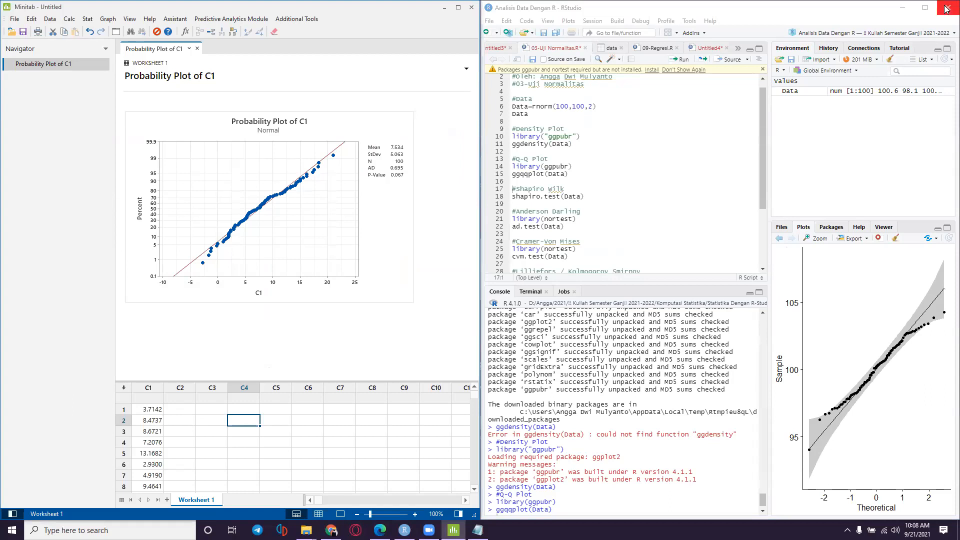
click(926, 9)
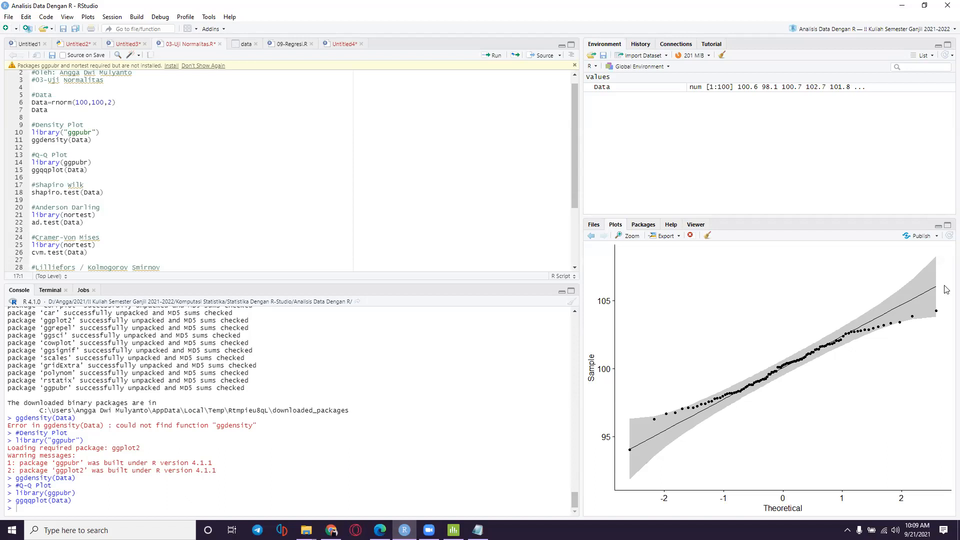
click(590, 235)
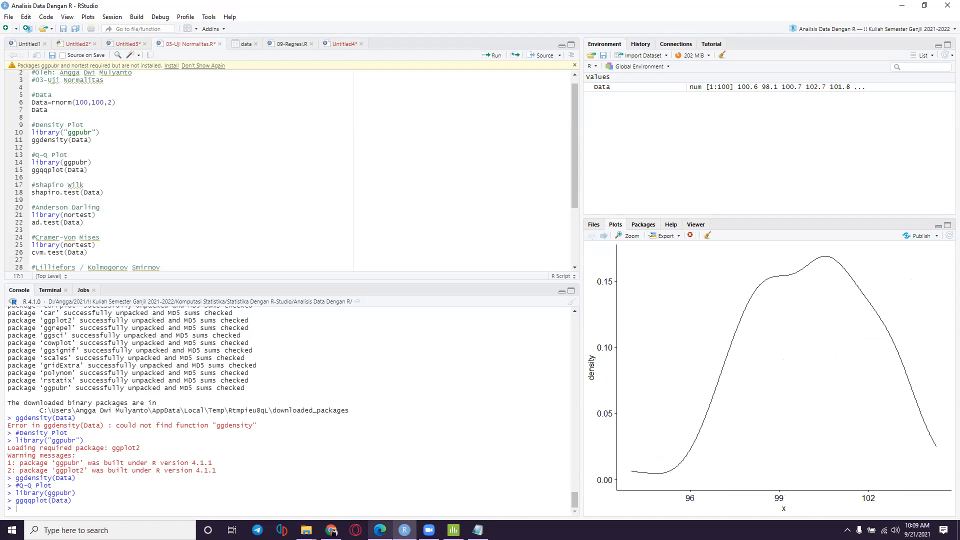
Switch to Minitab and create a histogram with fit for column C1
click(454, 530)
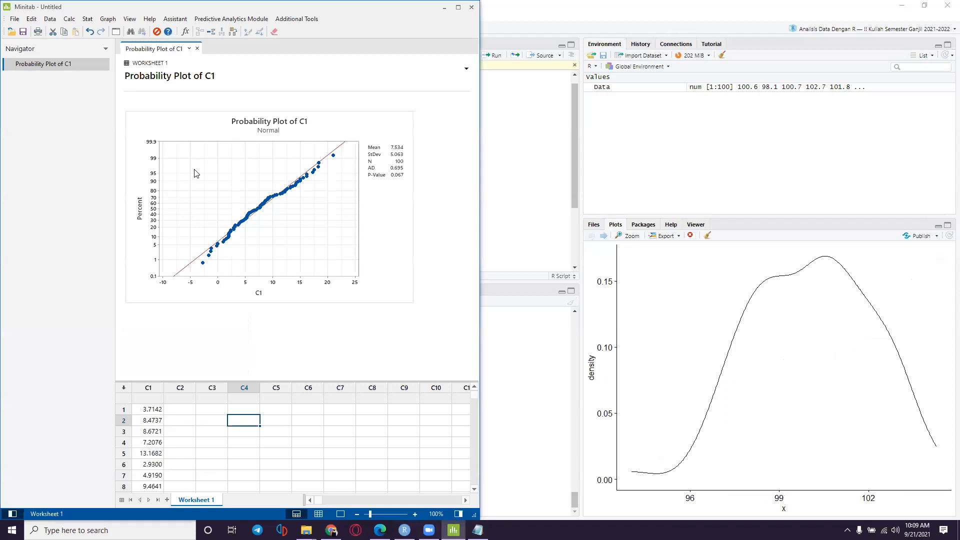
click(102, 19)
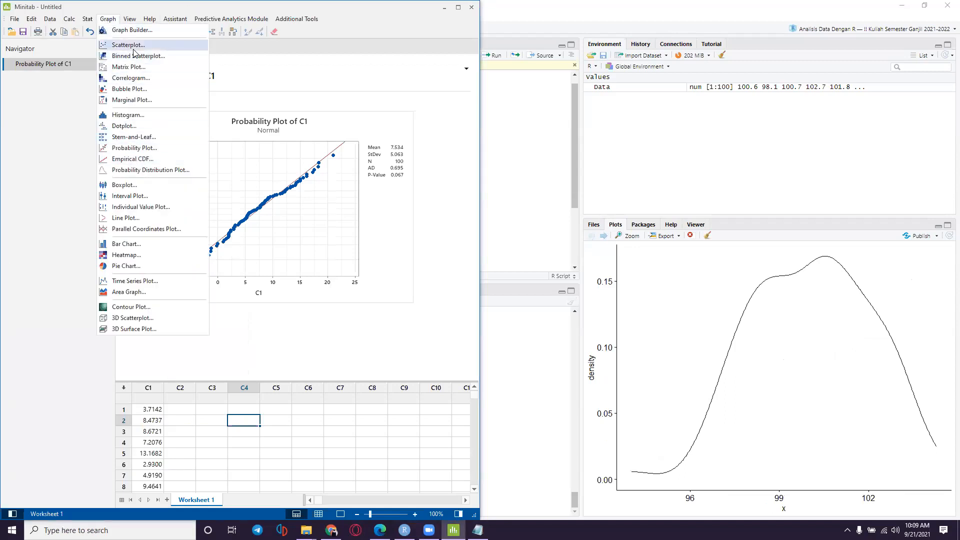
click(138, 117)
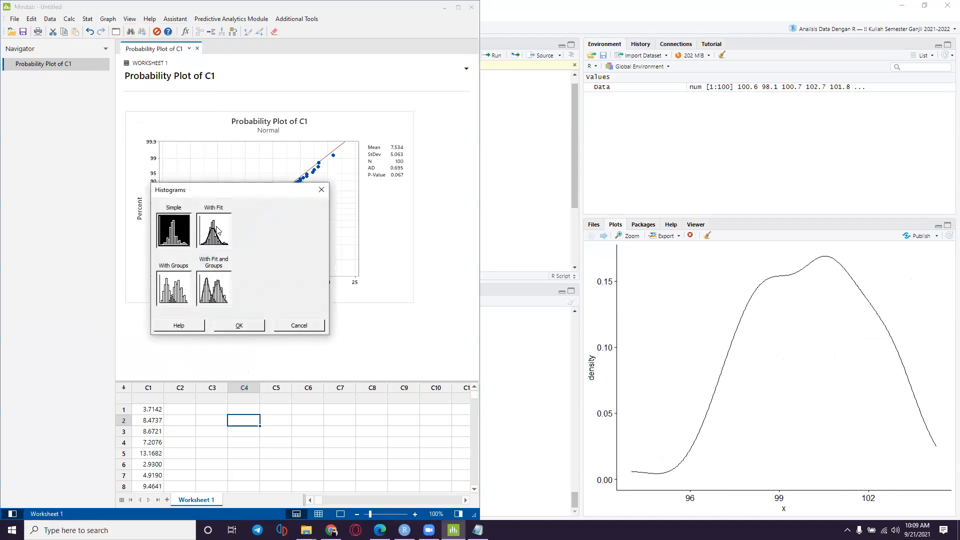
click(216, 241)
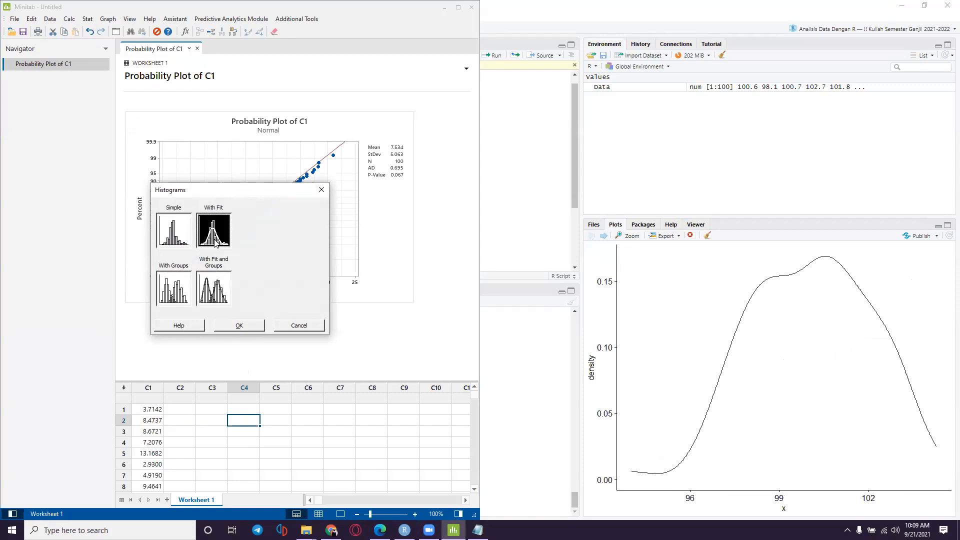
click(237, 325)
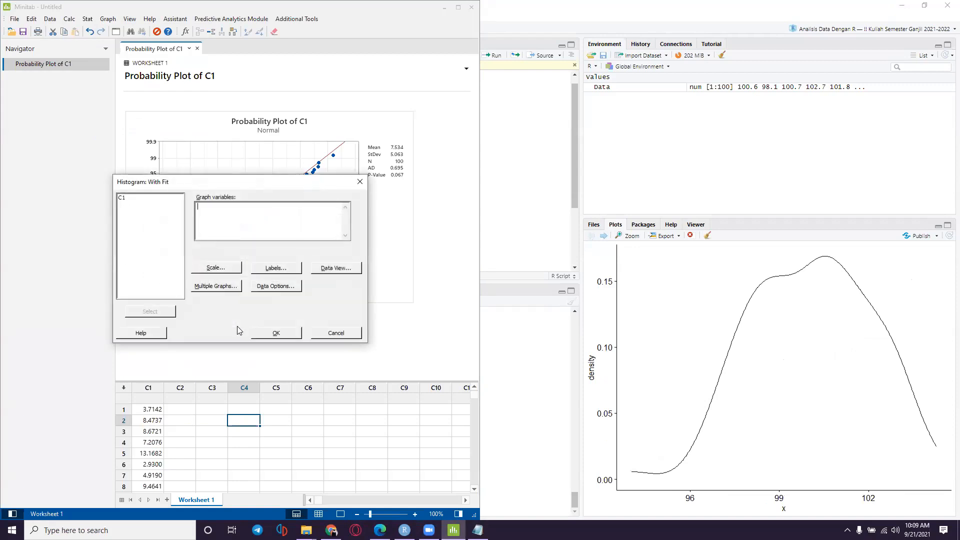
double_click(126, 199)
click(276, 333)
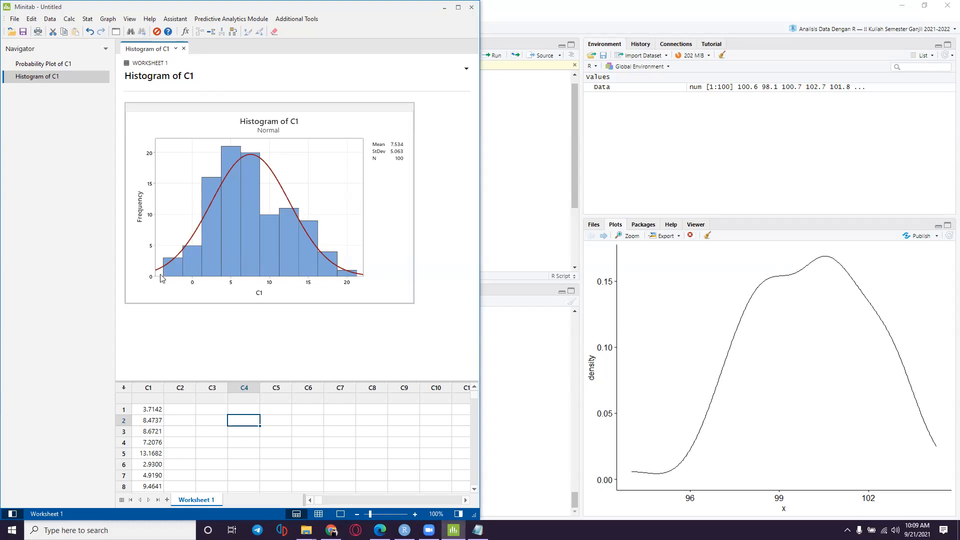
Return to RStudio, bring the Q-Q plot back into view, and run shapiro.test(Data) from the Shapiro Wilk section
click(446, 7)
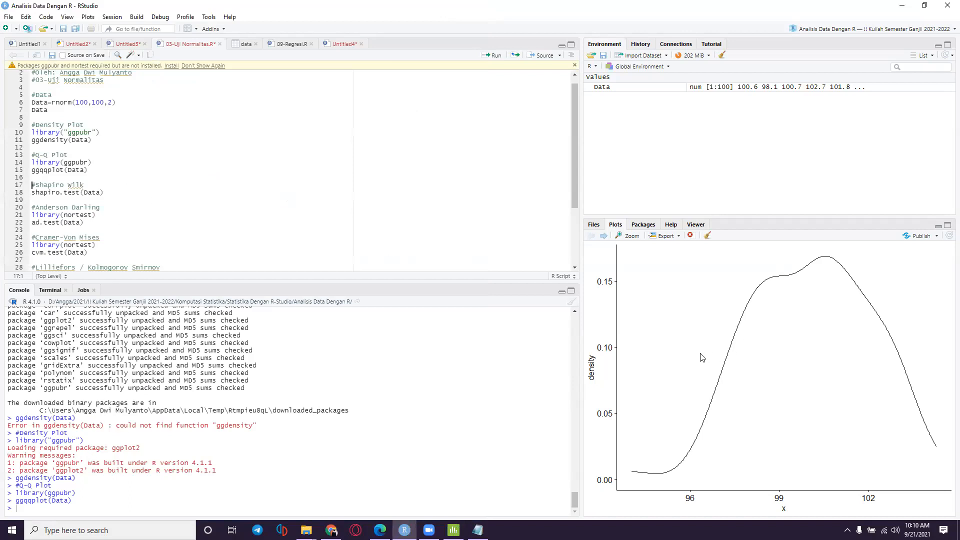
click(603, 236)
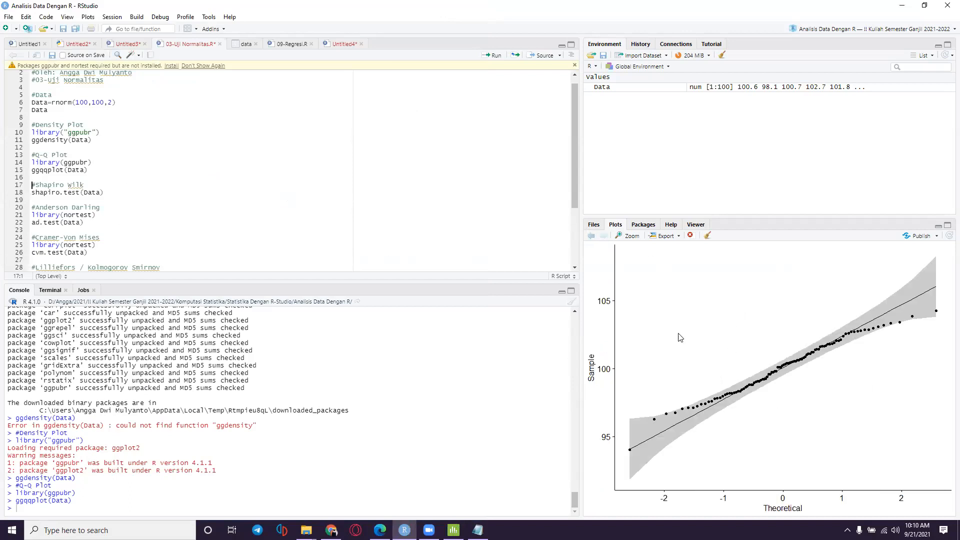
key(End)
click(73, 193)
click(88, 187)
click(93, 102)
click(75, 102)
click(113, 193)
key(ctrl+Return)
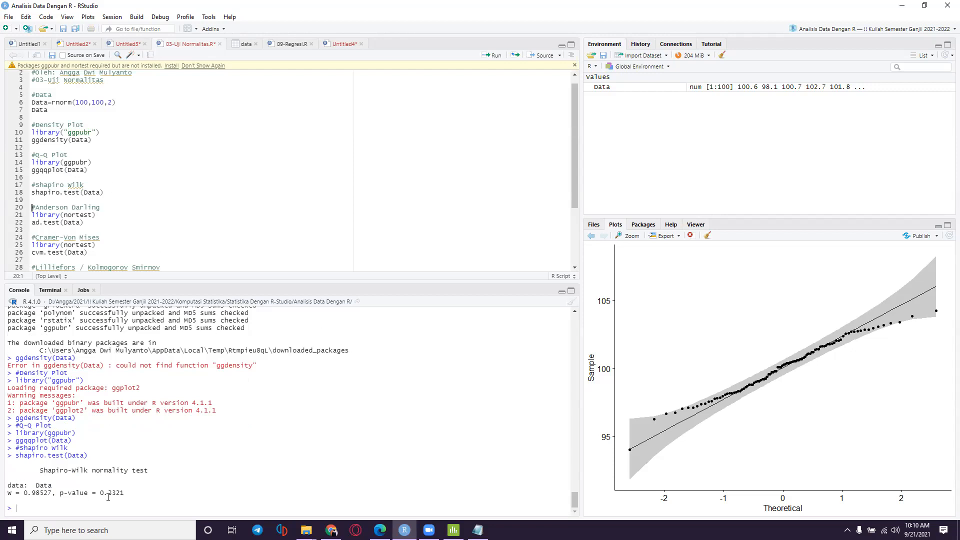
Examine the Shapiro-Wilk statistic and p-value in the console and check them against the hypotheses and decision rules in the Notepad note
drag(129, 494, 28, 478)
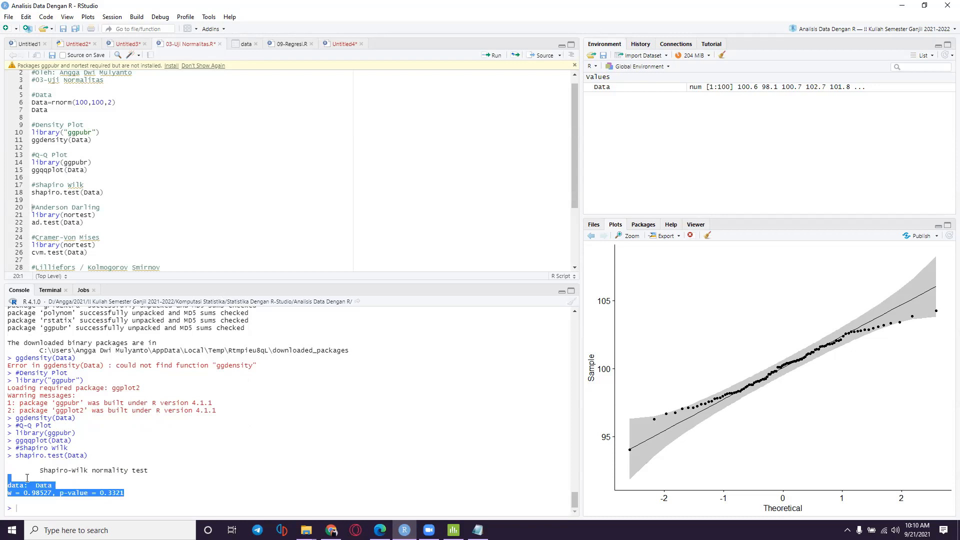
click(59, 479)
drag(132, 495, 9, 461)
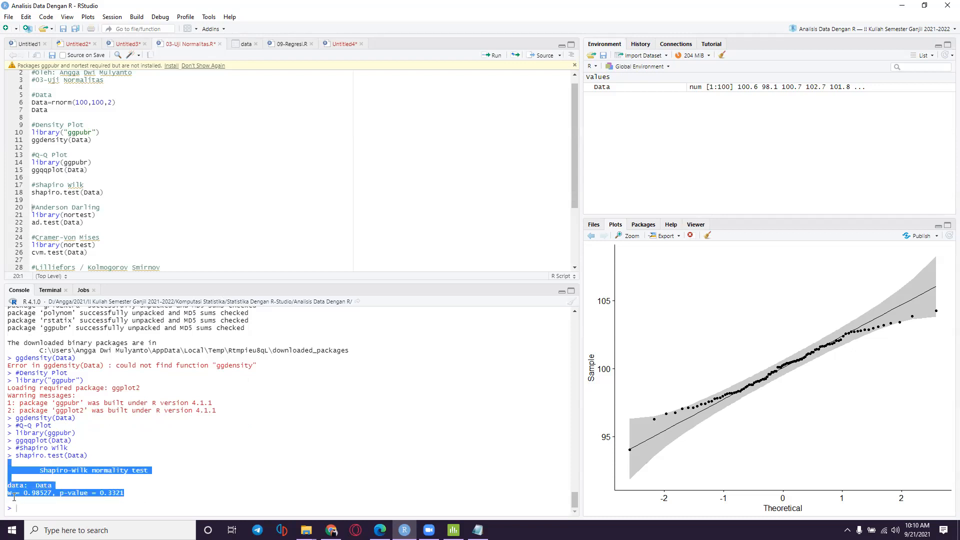
click(15, 492)
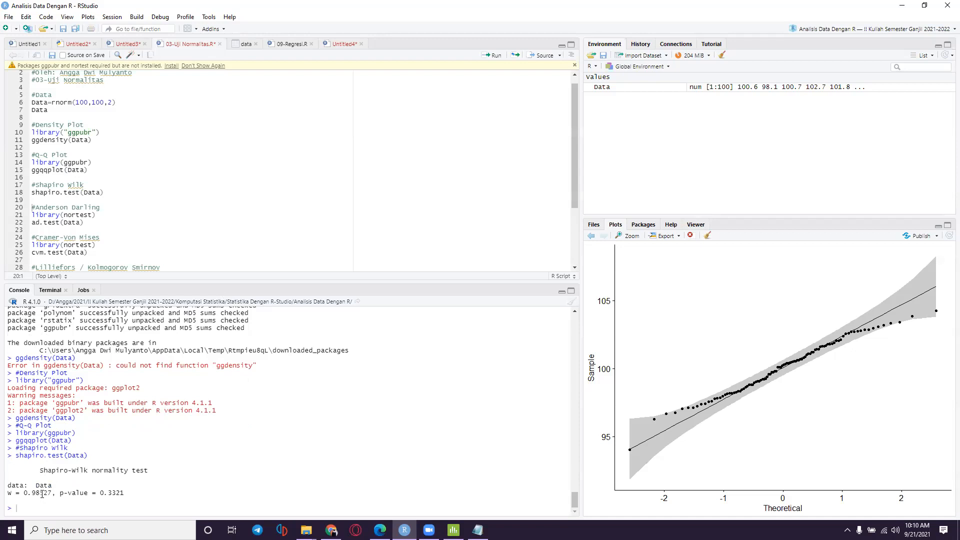
drag(59, 492, 133, 493)
click(133, 494)
click(478, 530)
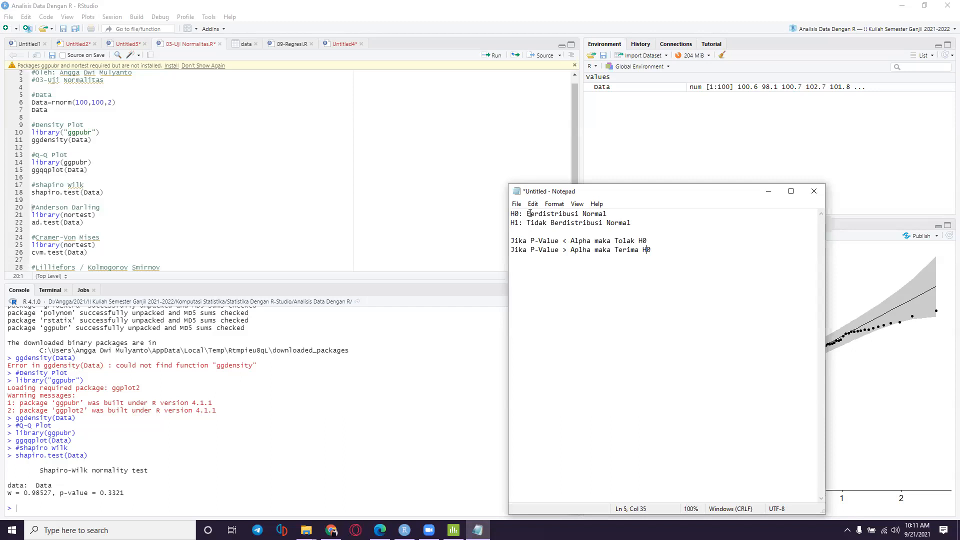
click(769, 191)
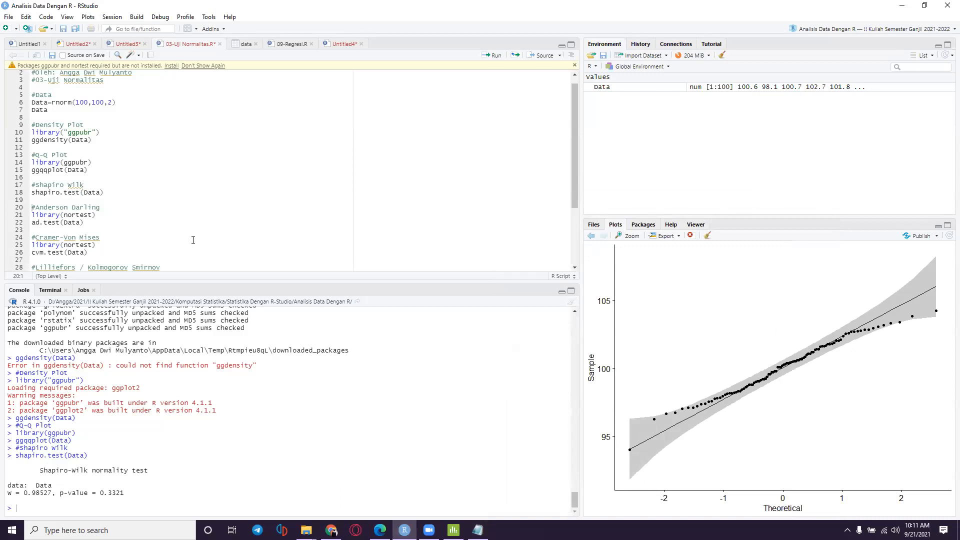
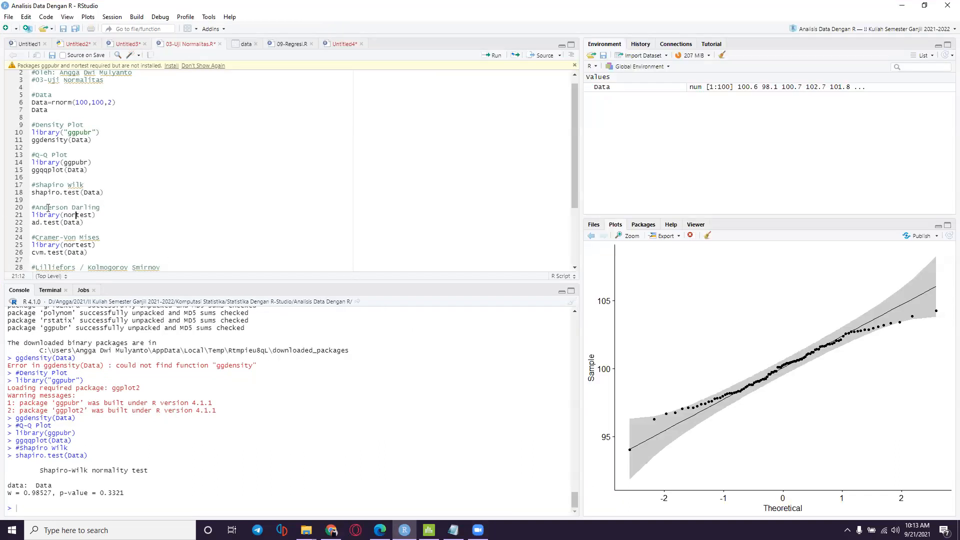
Install the nortest package with its dependencies from the CRAN repository
click(94, 215)
key(Left)
click(642, 224)
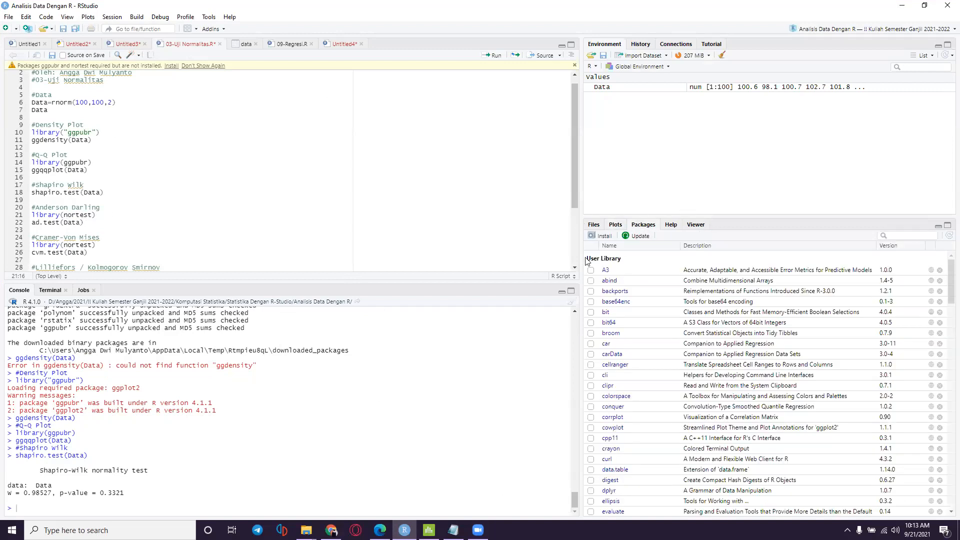
click(603, 236)
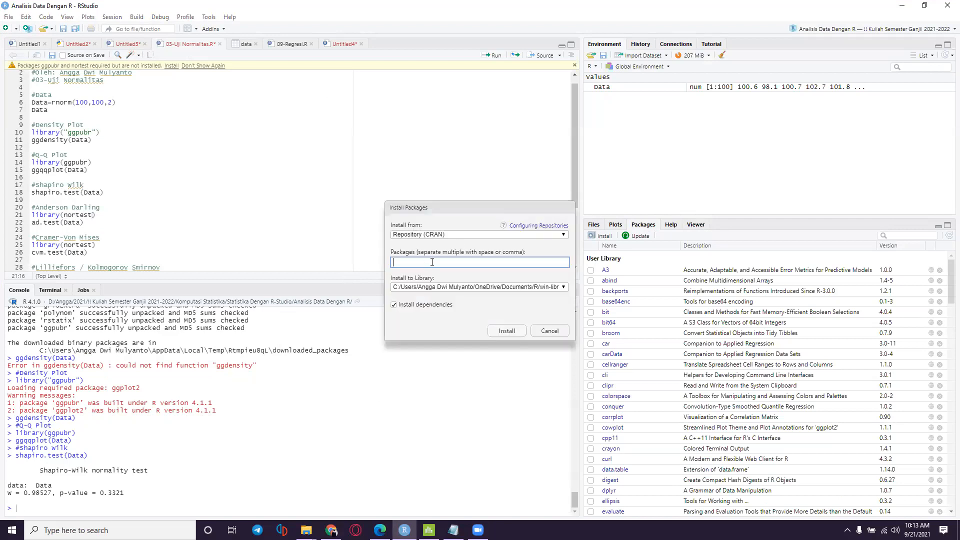
text(nortest)
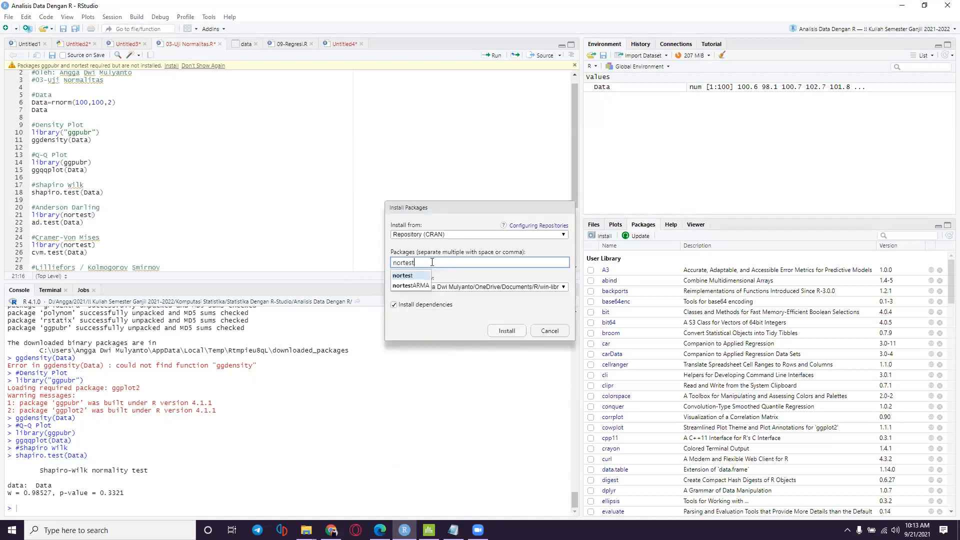
key(Tab)
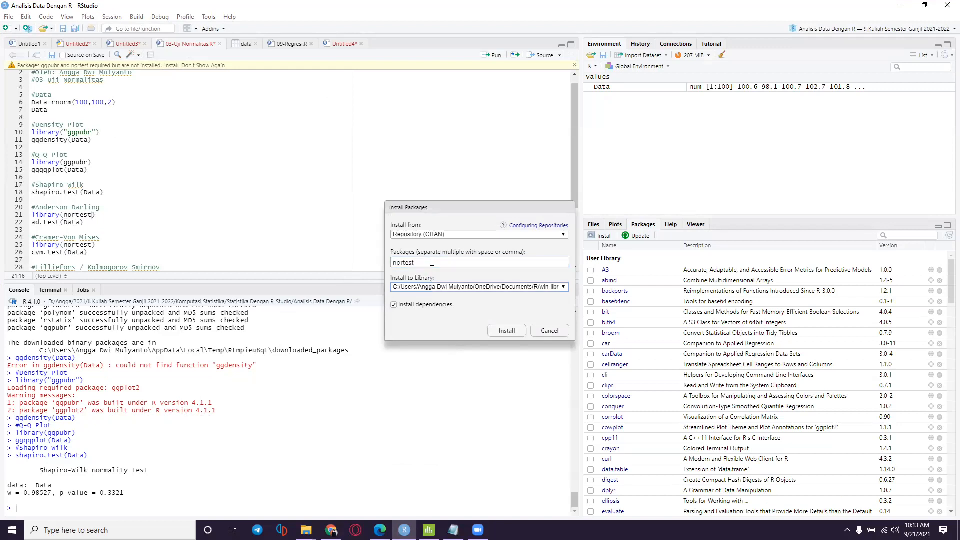
click(506, 330)
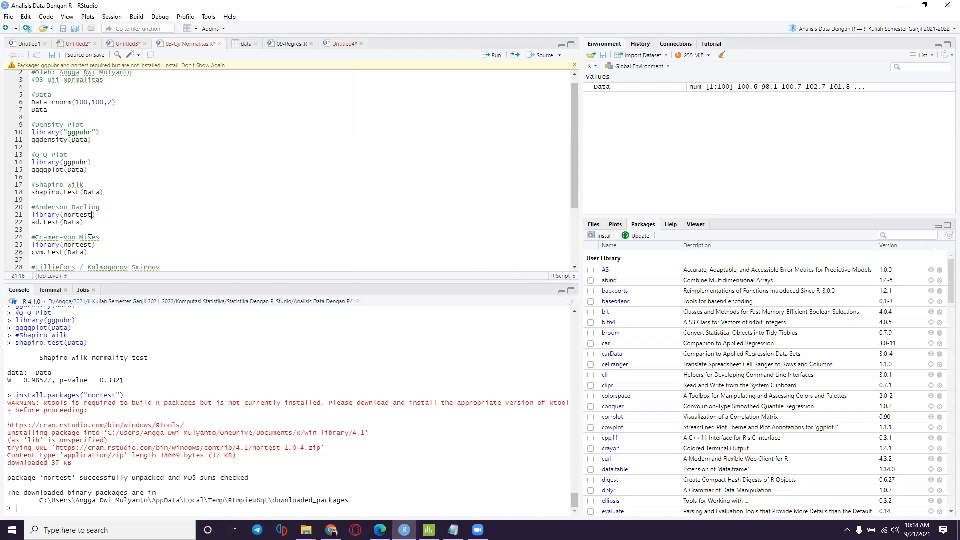
Try ad.test(Data) on its own, load the nortest library, and run ad.test(Data) again from the Anderson Darling section
drag(32, 222, 60, 223)
click(82, 223)
key(ctrl+Return)
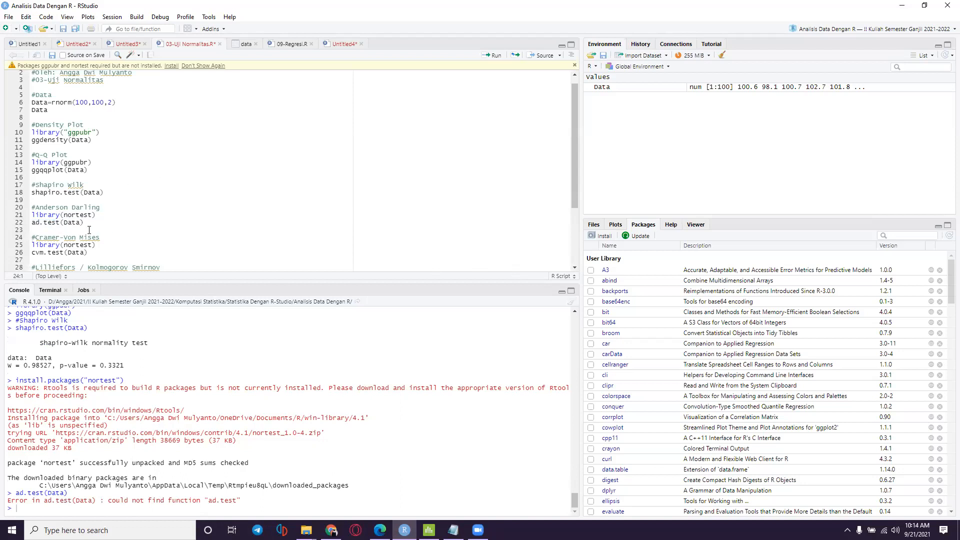
click(101, 215)
key(ctrl+Return)
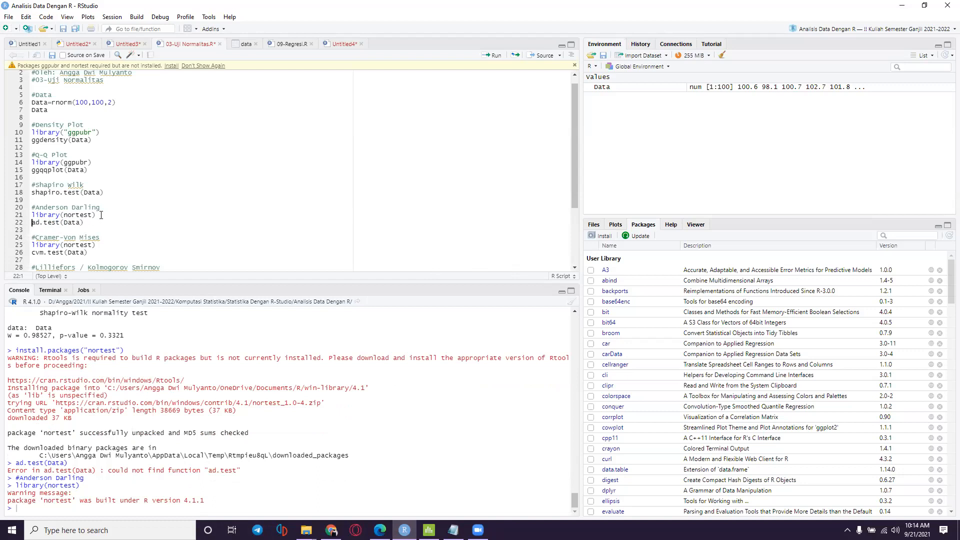
key(ctrl+Return)
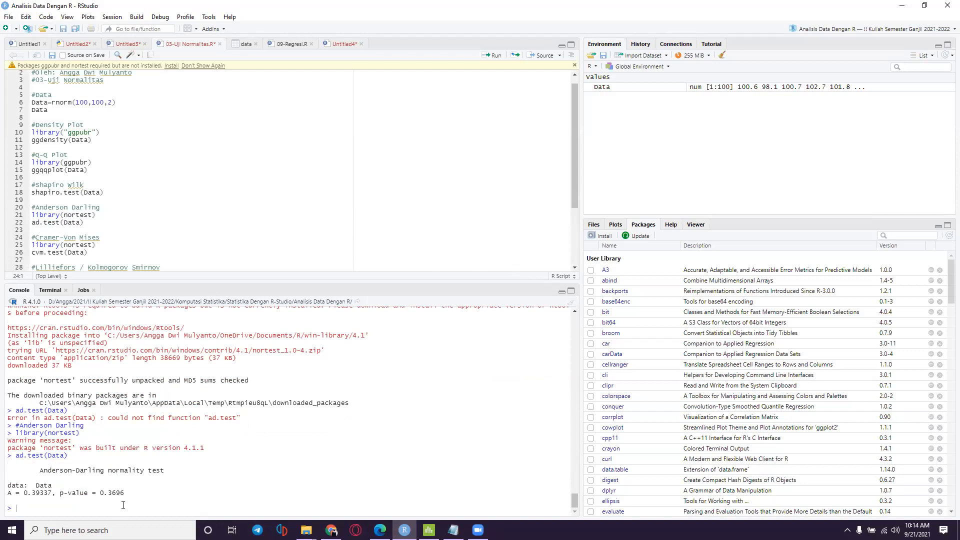
Compare the Anderson-Darling and Shapiro-Wilk p-values in the console and highlight the rnorm(100,100,2) call that generated the data
scroll(116, 395, up, 3)
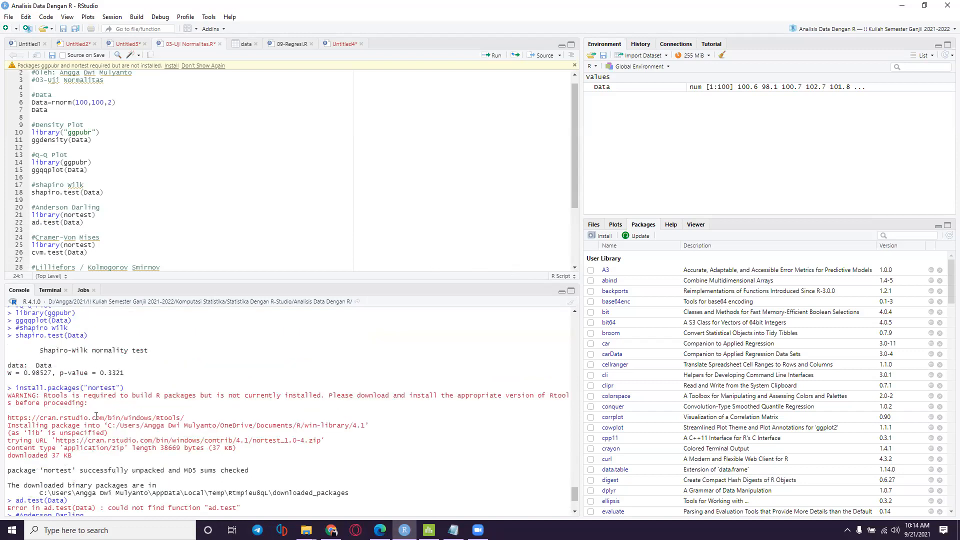
scroll(96, 417, down, 3)
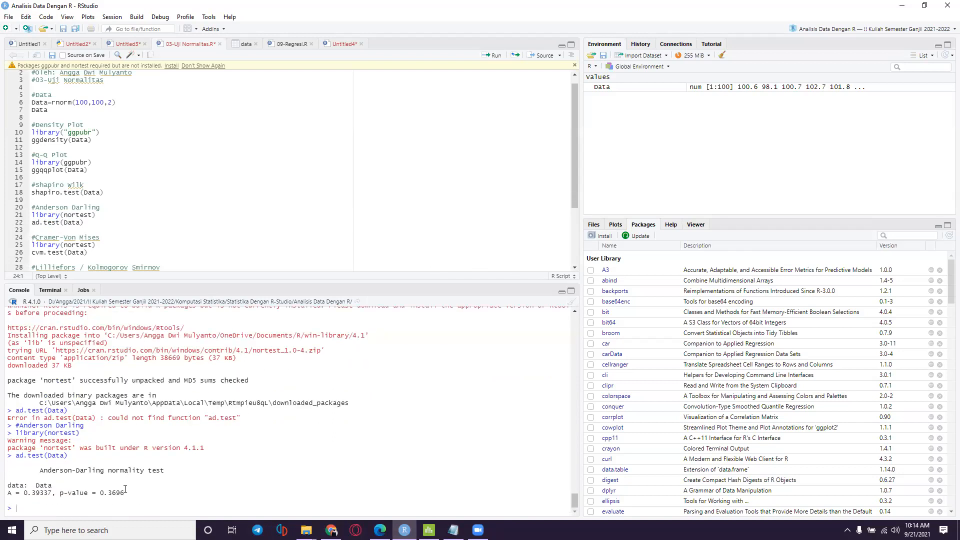
scroll(124, 450, up, 4)
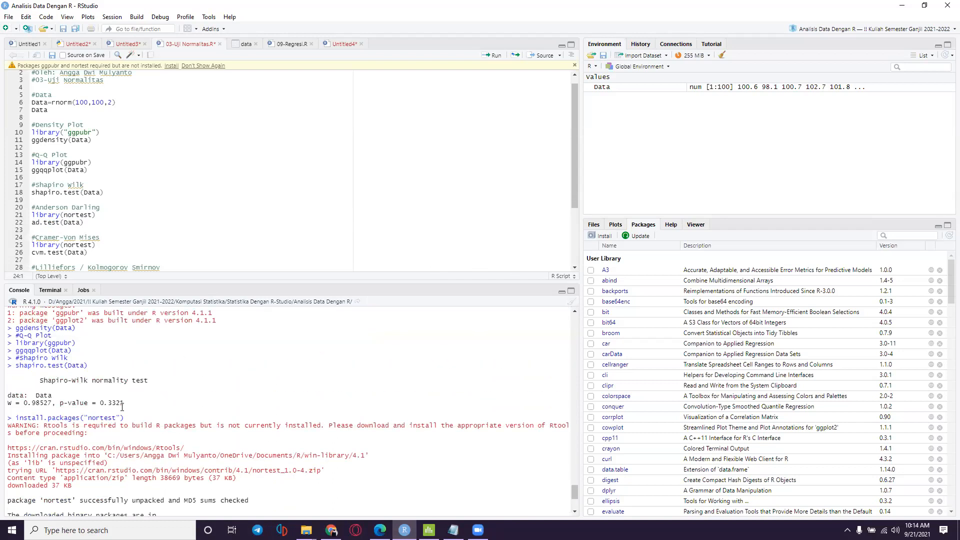
scroll(122, 403, down, 4)
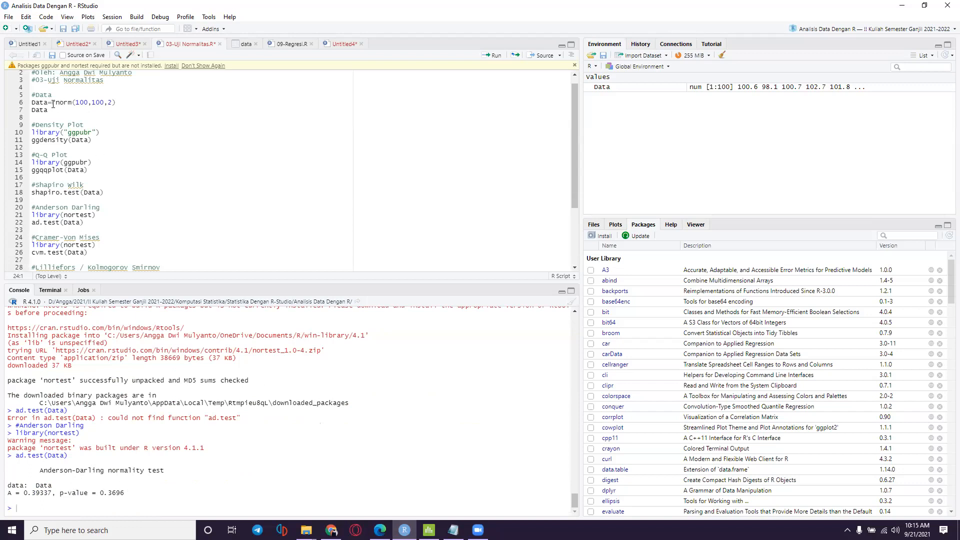
drag(52, 102, 118, 103)
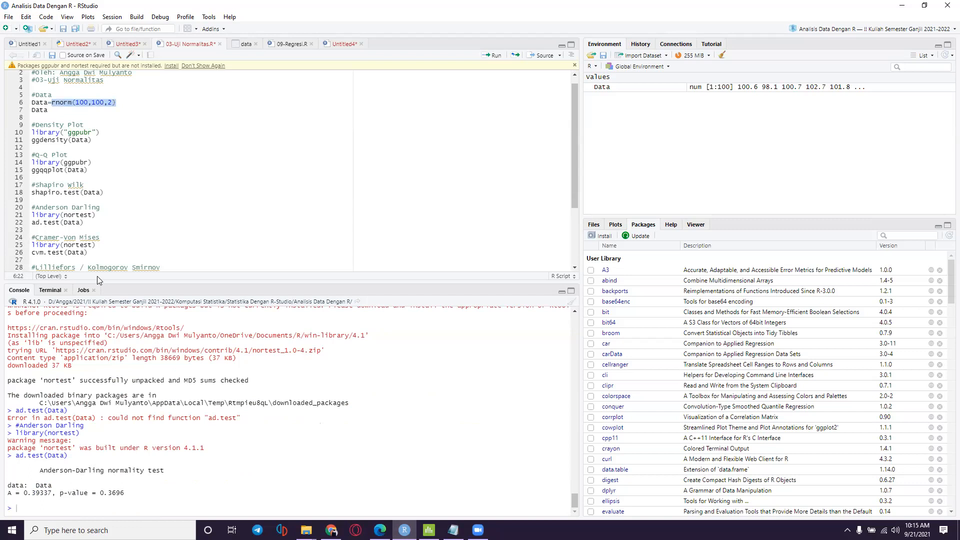
Run cvm.test(Data) from the Cramer-Von Mises section of the script
click(79, 215)
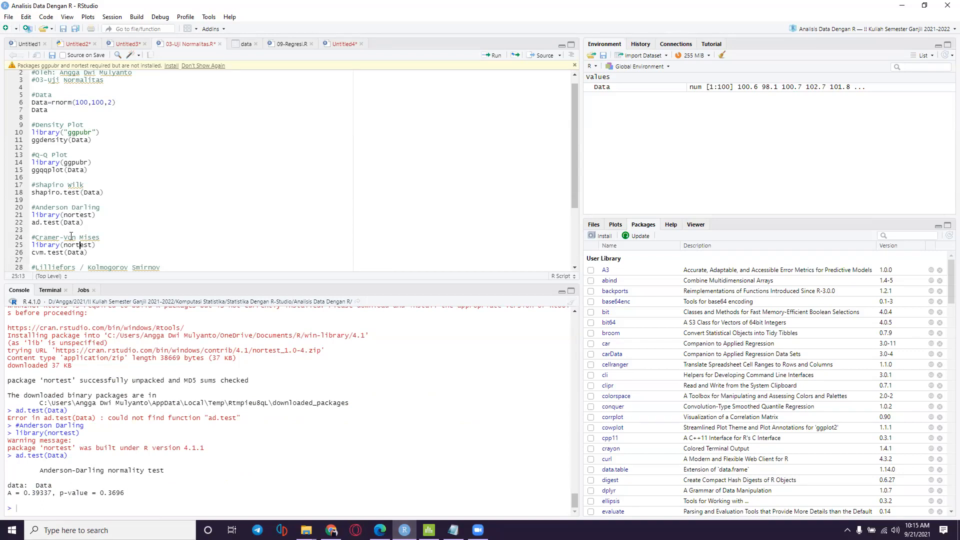
click(102, 245)
drag(96, 245, 64, 244)
key(Left)
key(Left)
key(Left)
key(Left)
key(Left)
key(Down)
key(Home)
click(99, 255)
key(ctrl+Return)
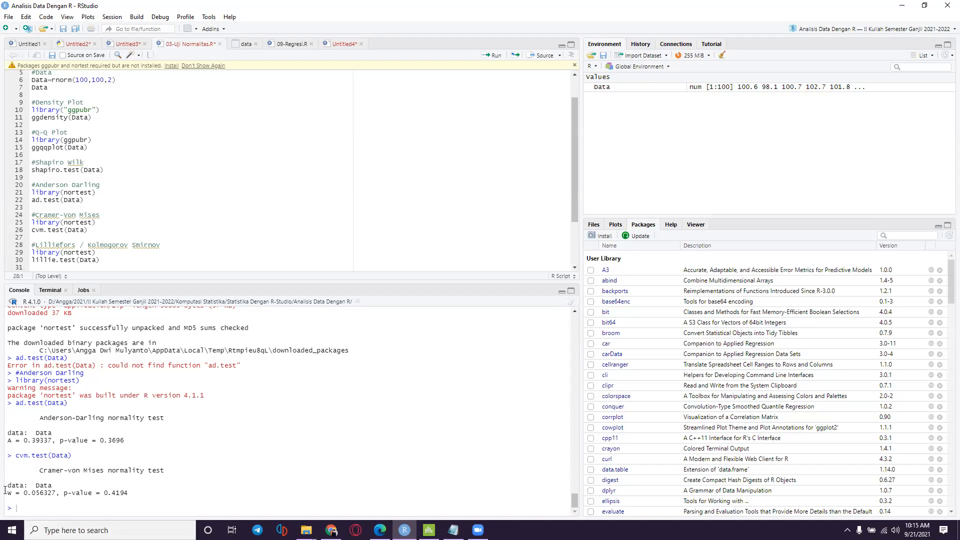
Run lillie.test(Data) from the Lilliefors / Kolmogorov Smirnov section
scroll(90, 231, down, 3)
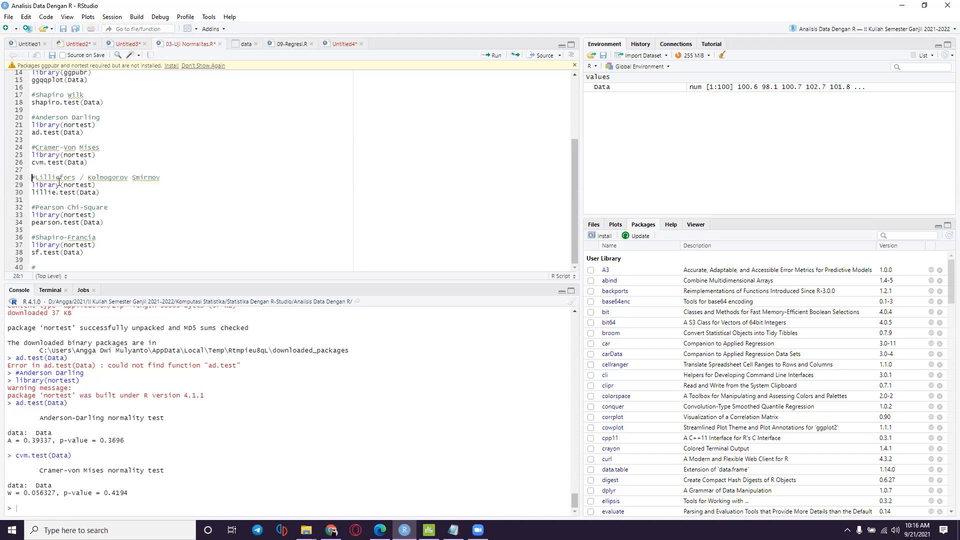
click(76, 185)
key(Up)
key(ctrl+Return)
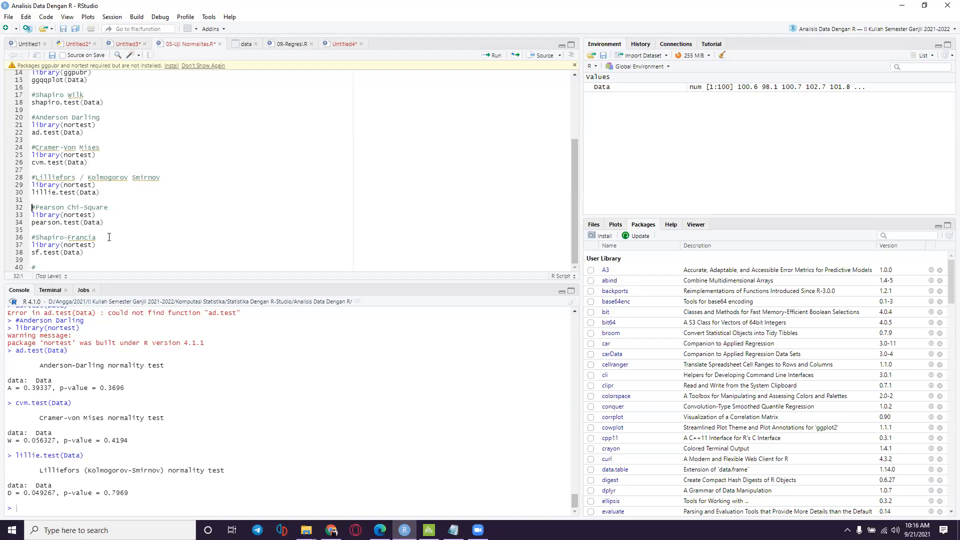
Run sf.test(Data) from the Shapiro-Francia section
click(81, 242)
click(79, 244)
drag(70, 247, 93, 245)
click(86, 252)
key(ctrl+Return)
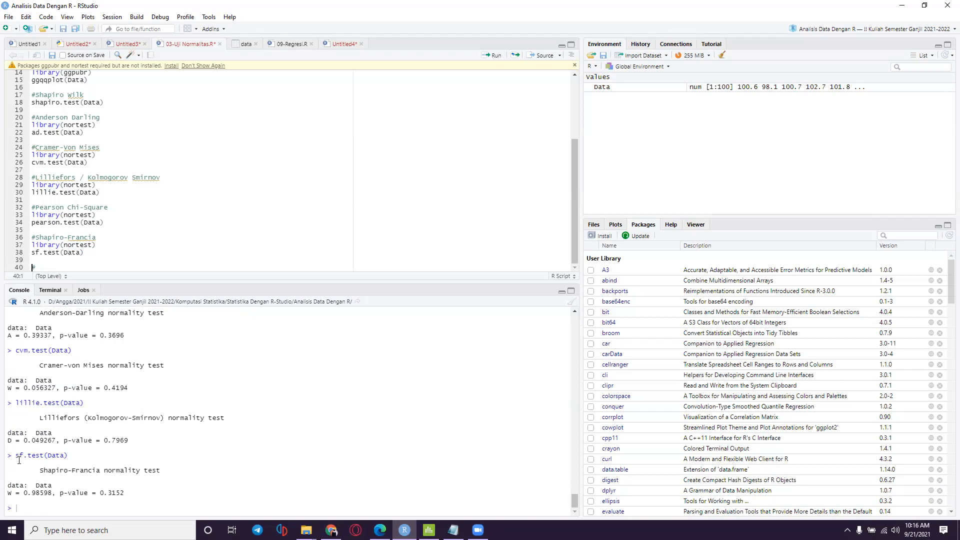
Compare the p-values of all the normality tests in the console, from Shapiro-Wilk through Shapiro-Francia
scroll(40, 439, up, 4)
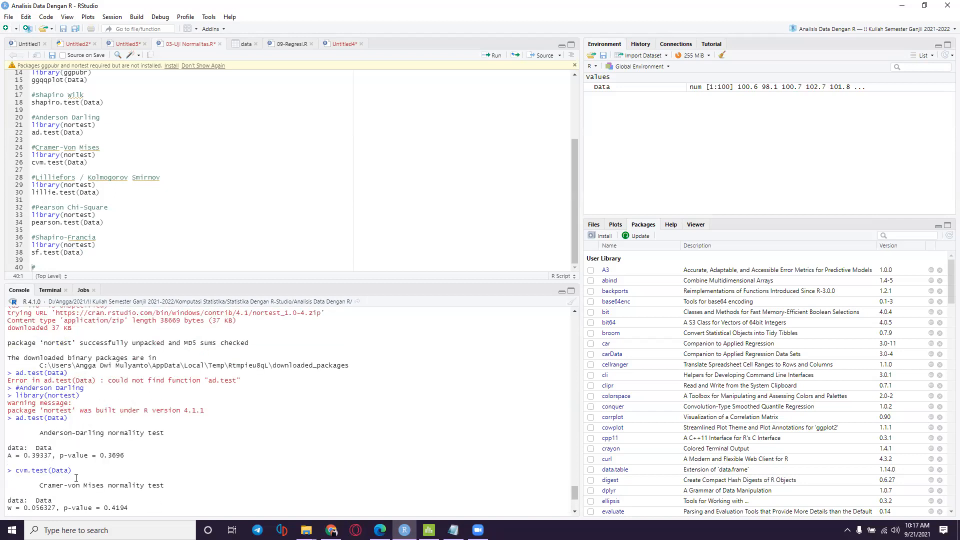
scroll(85, 447, up, 5)
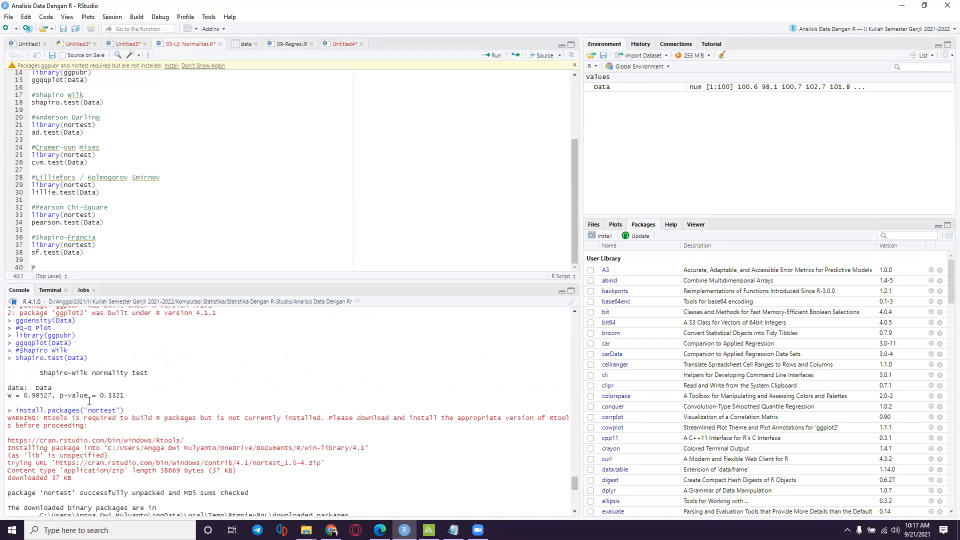
scroll(128, 424, down, 10)
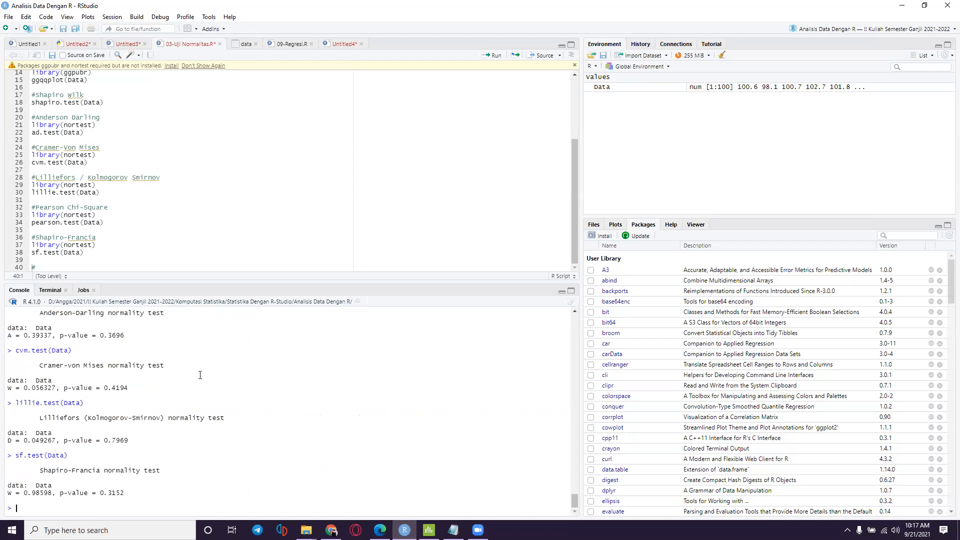
Copy the normality script from the author comment on line 2 through its last line
scroll(150, 171, up, 4)
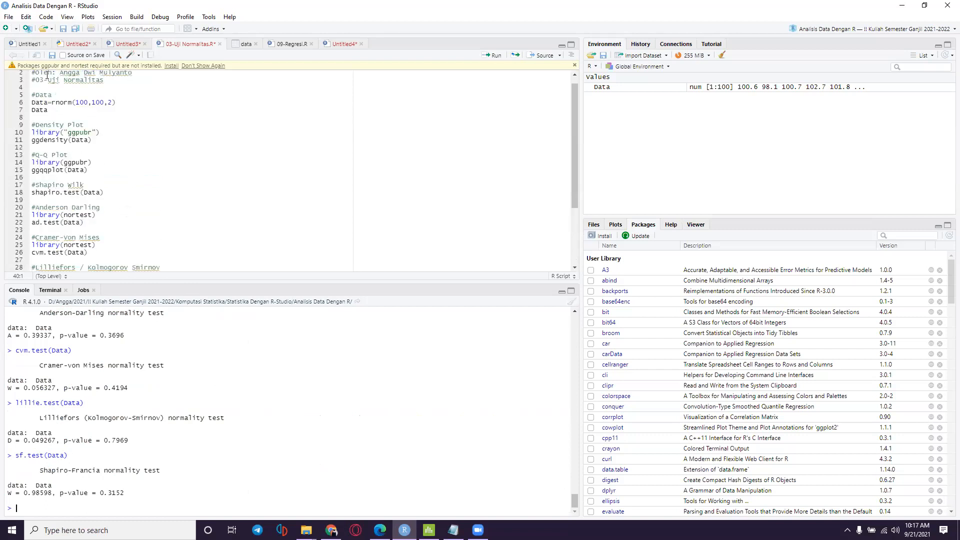
drag(31, 73, 39, 81)
key(ctrl+shift+End)
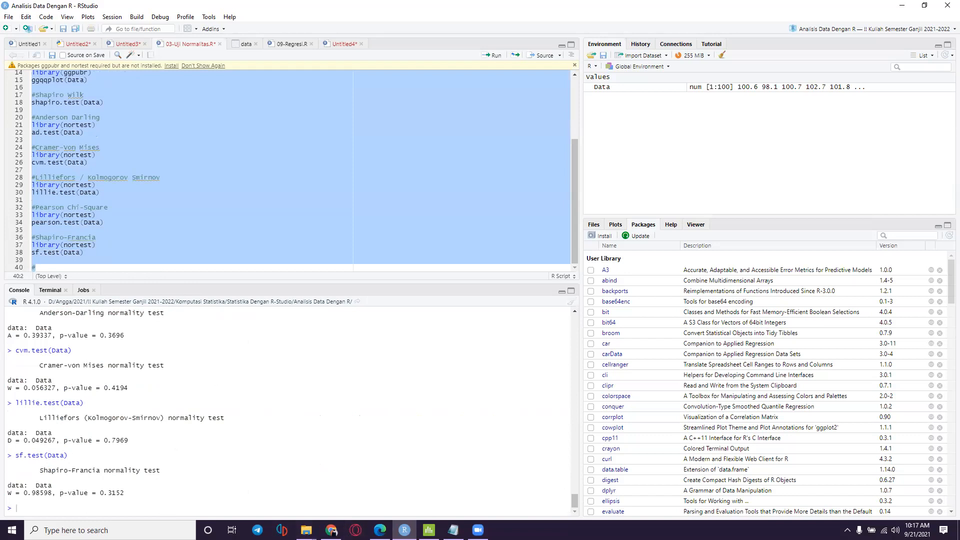
Switch to WhatsApp Web in Chrome and open the chat with unread messages
click(331, 531)
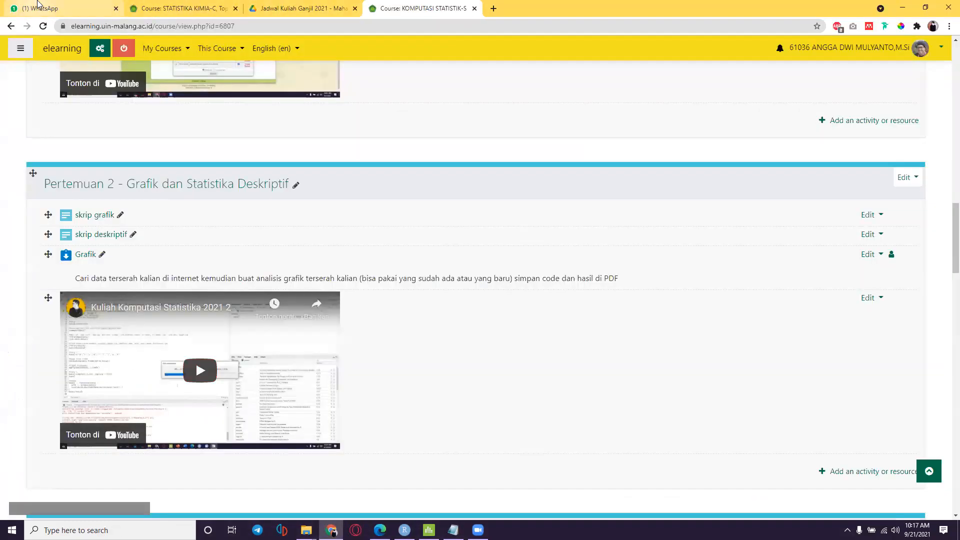
click(40, 7)
click(90, 80)
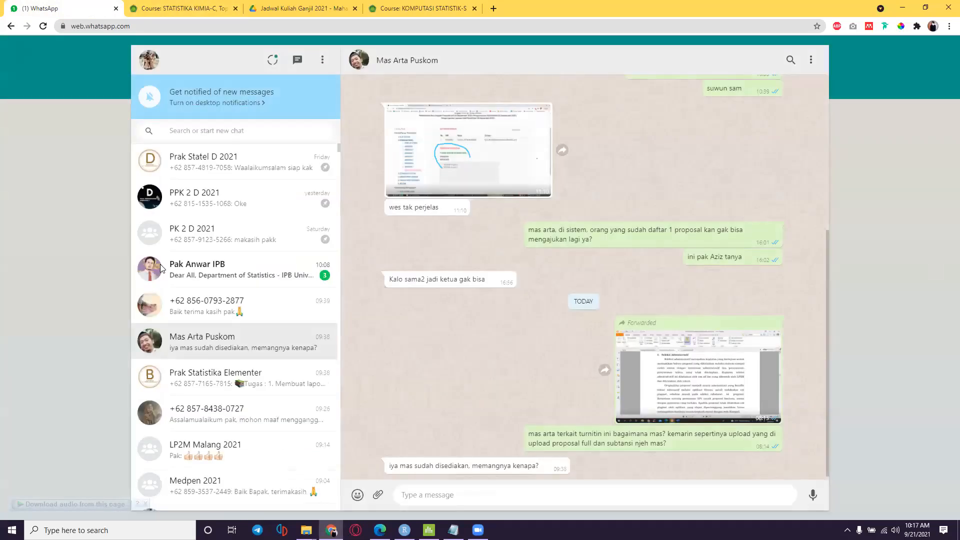
click(209, 270)
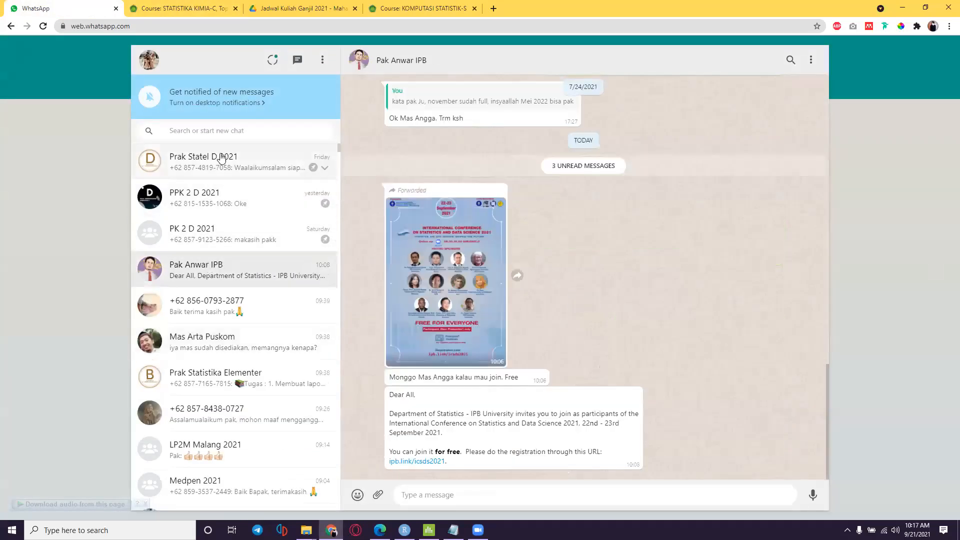
Find the KOMPUTASI STATISTIK group by searching for "kompu" and send it the copied normality script
click(227, 129)
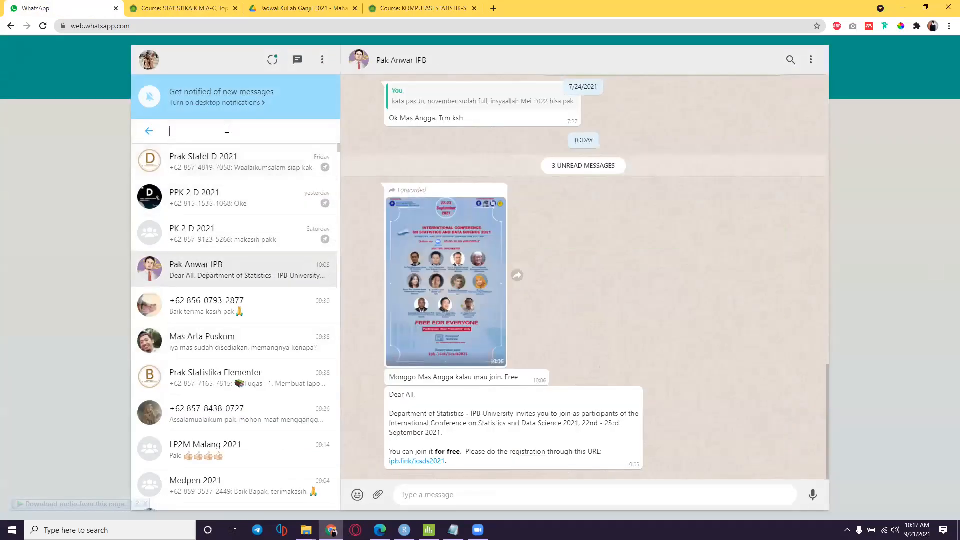
text(k)
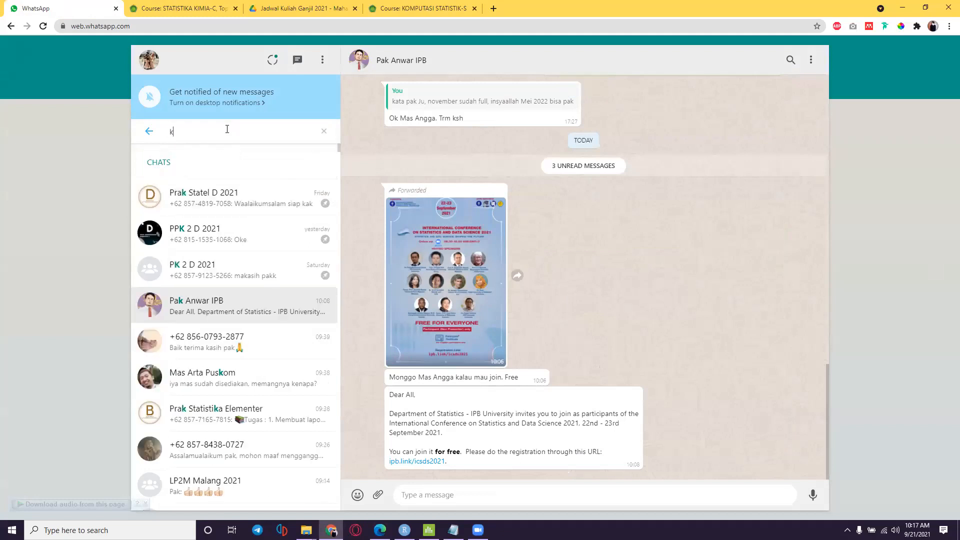
text(ompu)
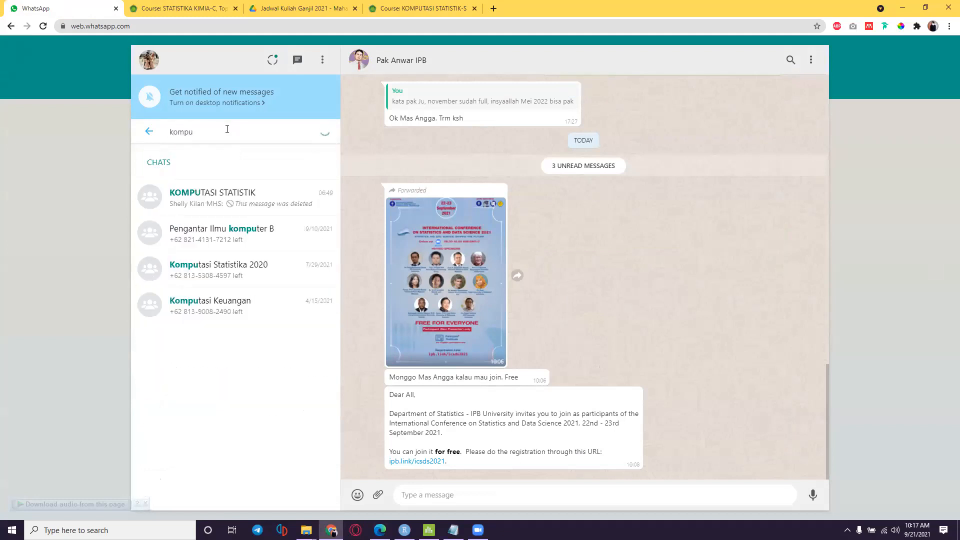
click(280, 199)
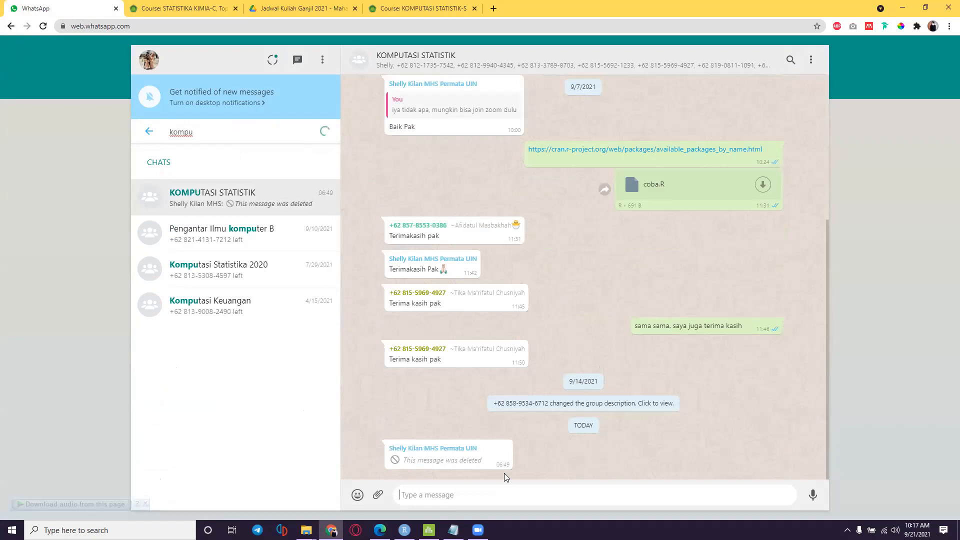
text(#Shapiro-Francia library(nortest) sf.test(Data)  #)
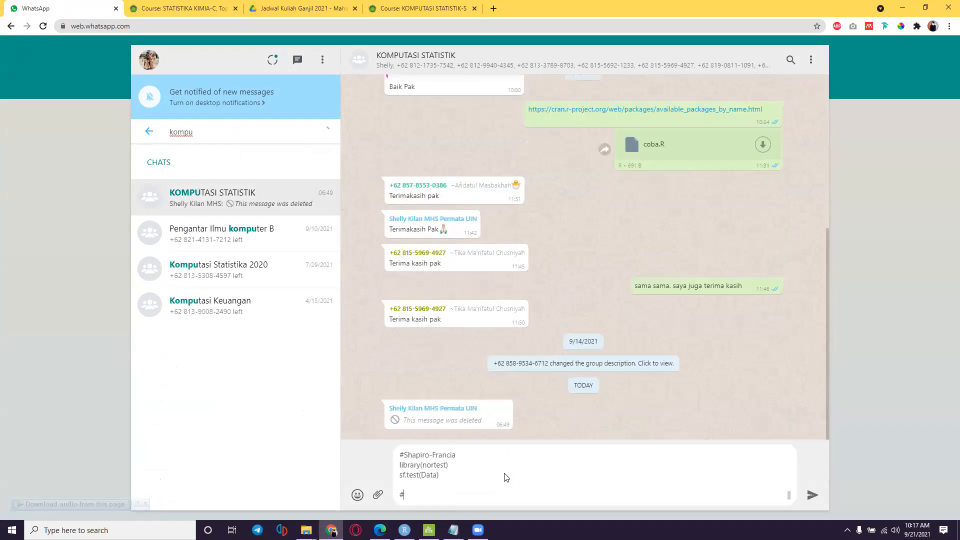
key(Return)
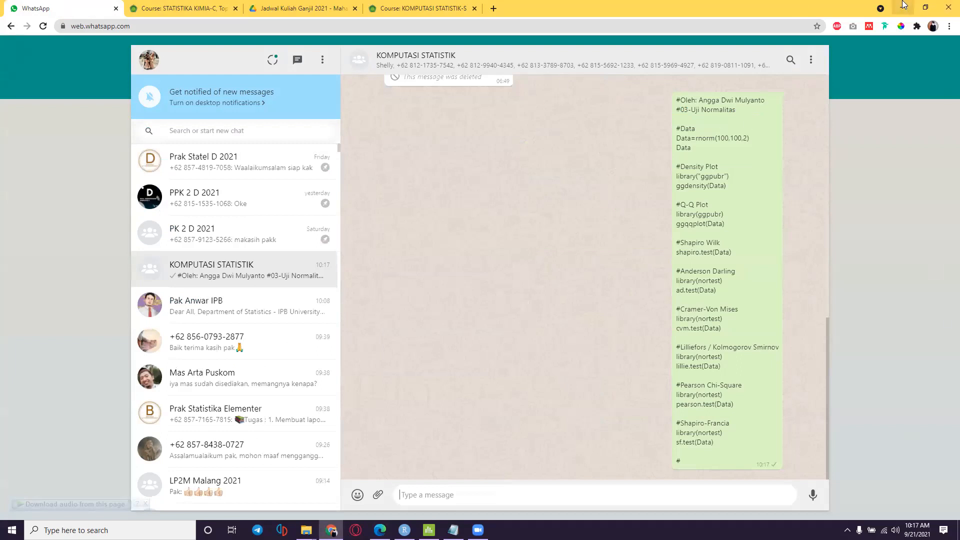
Return to RStudio and review the plot and test sections of the 03-Uji Normalitas script
key(alt+Tab)
click(140, 173)
scroll(140, 174, up, 4)
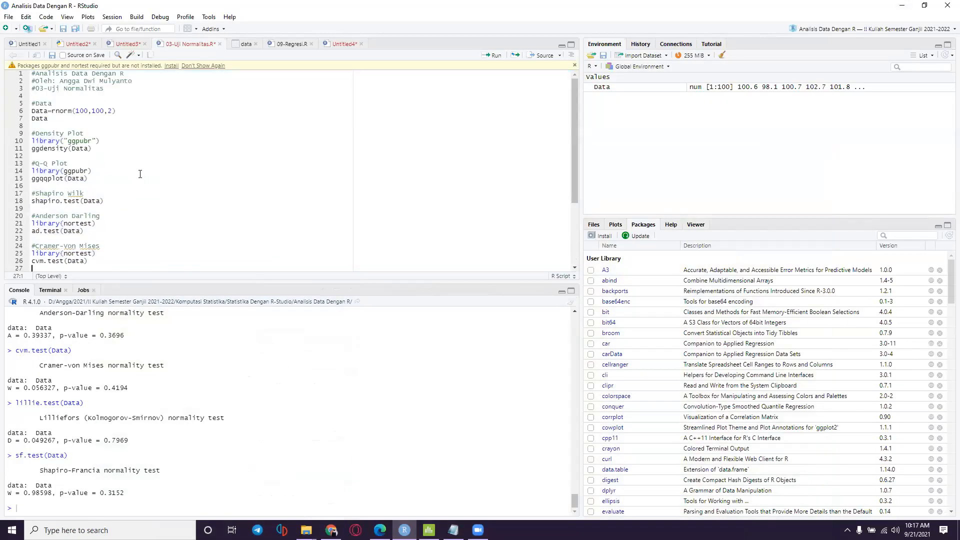
scroll(140, 173, down, 2)
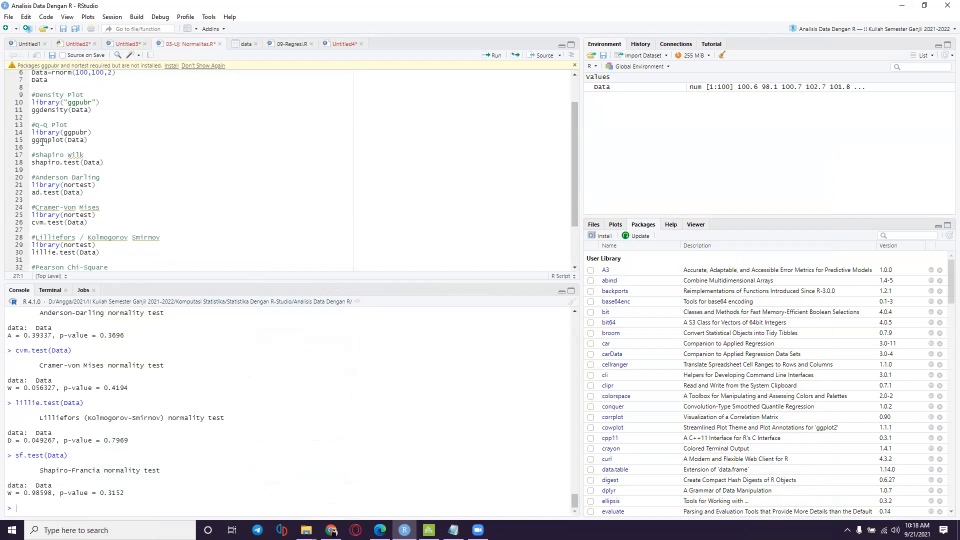
Insert an empty line below the Data=rnorm(100,100,2) line in the normality script
scroll(42, 142, up, 2)
click(140, 108)
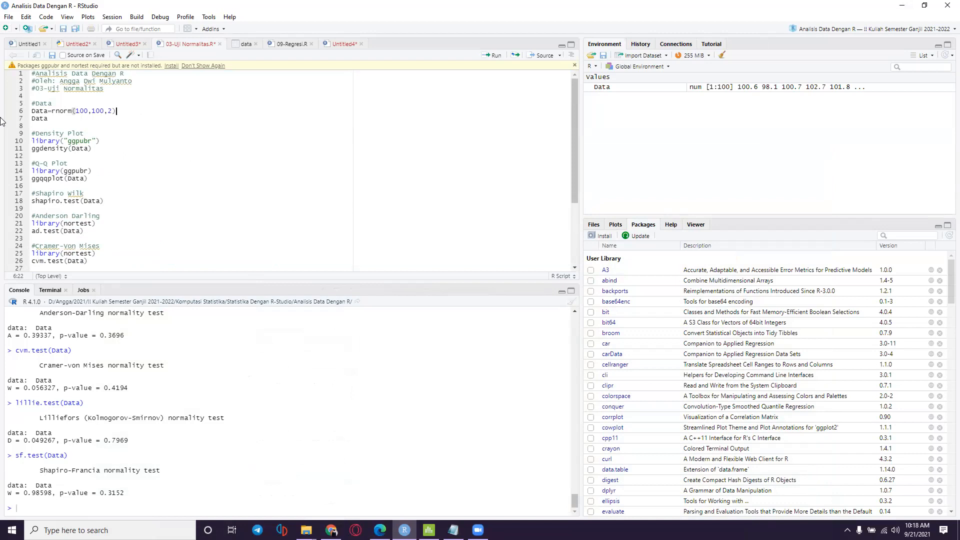
key(Return)
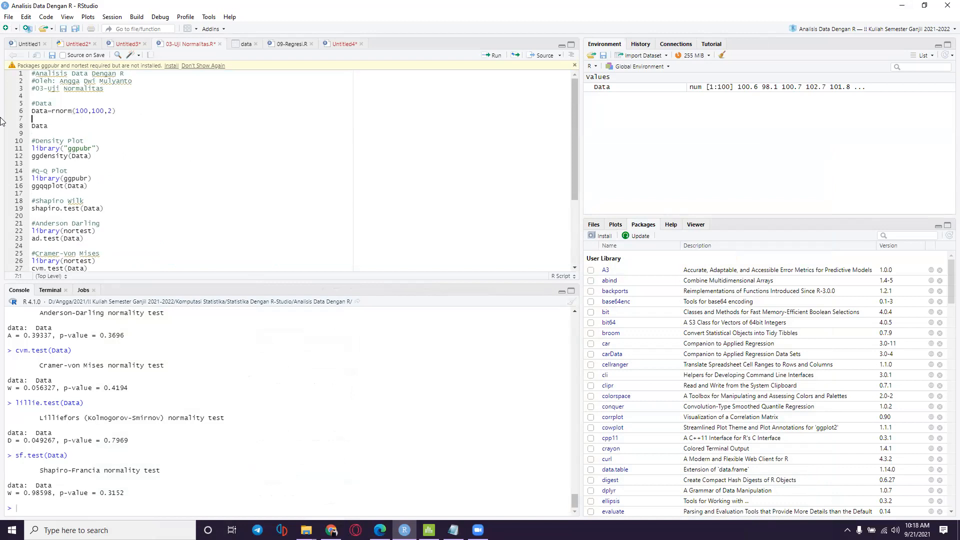
text(Data1=r)
key(Tab)
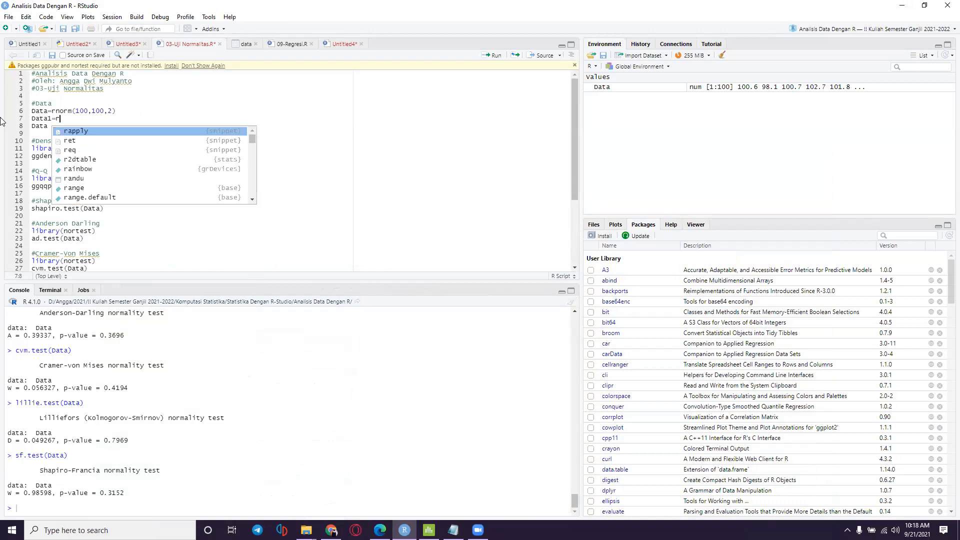
text(ex)
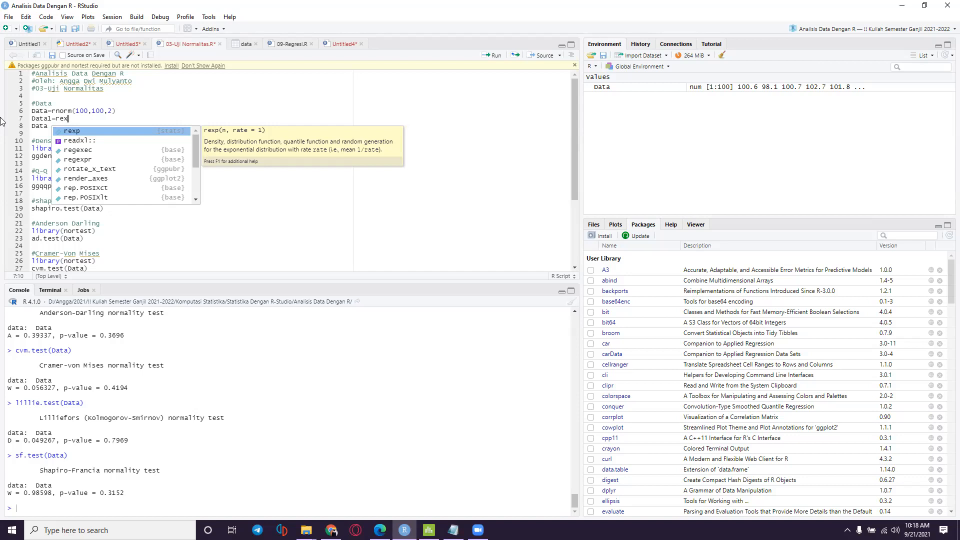
key(BackSpace)
key(BackSpace)
key(BackSpace)
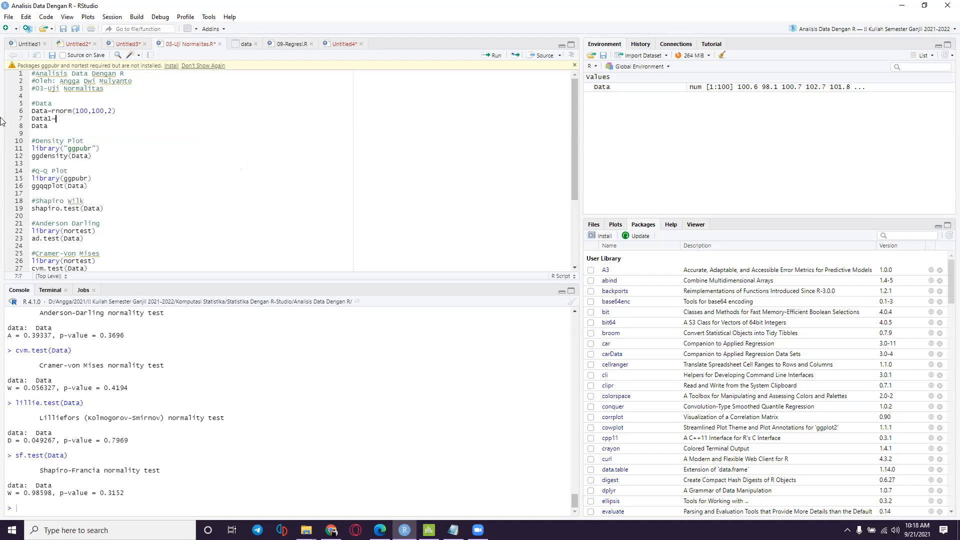
text(rand)
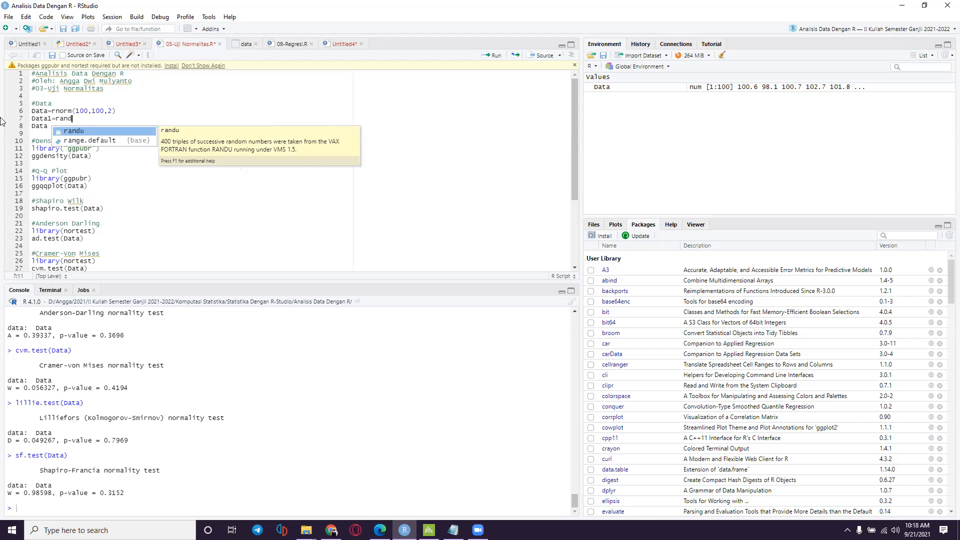
key(BackSpace)
key(BackSpace)
key(BackSpace)
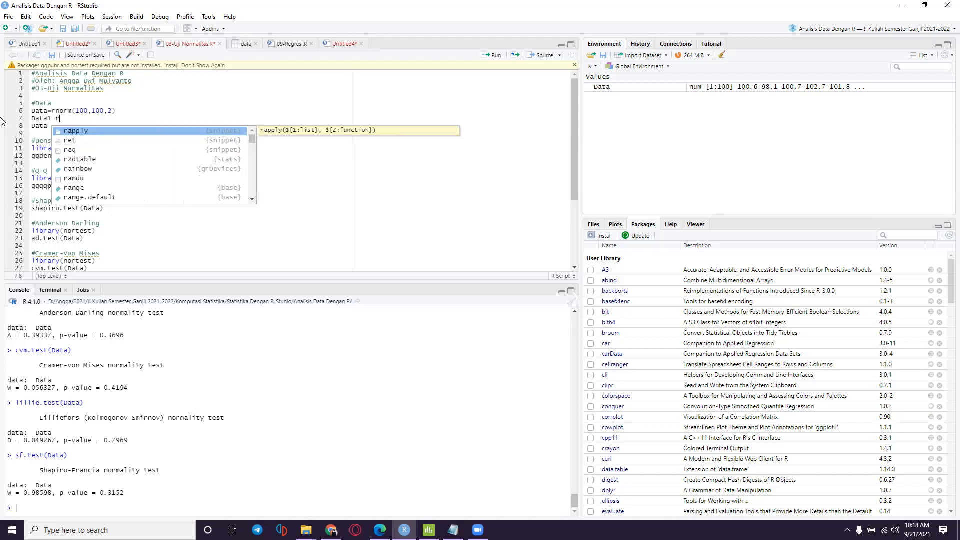
key(BackSpace)
key(BackSpace)
key(BackSpace)
key(BackSpace)
key(BackSpace)
key(BackSpace)
key(BackSpace)
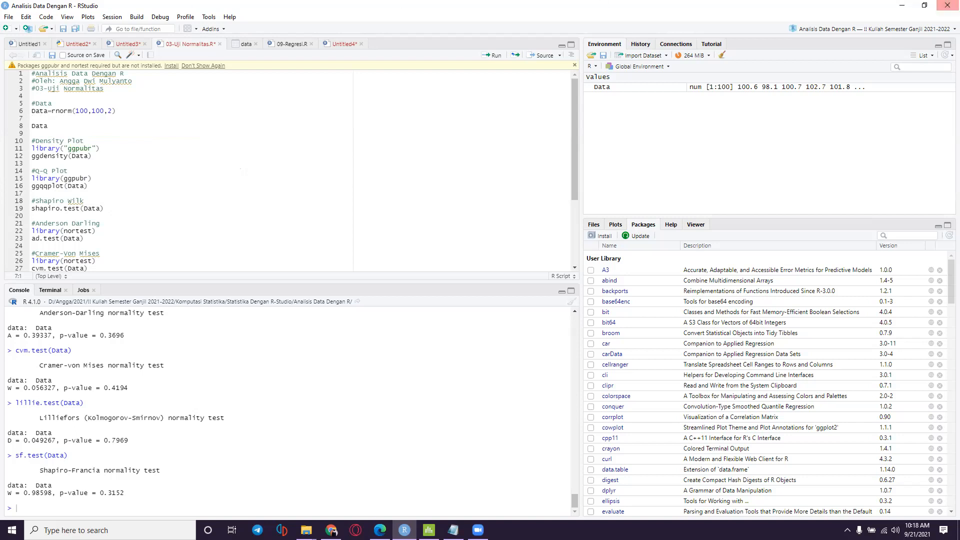
Switch to Chrome and search Google for "random data R" in a new tab
click(331, 530)
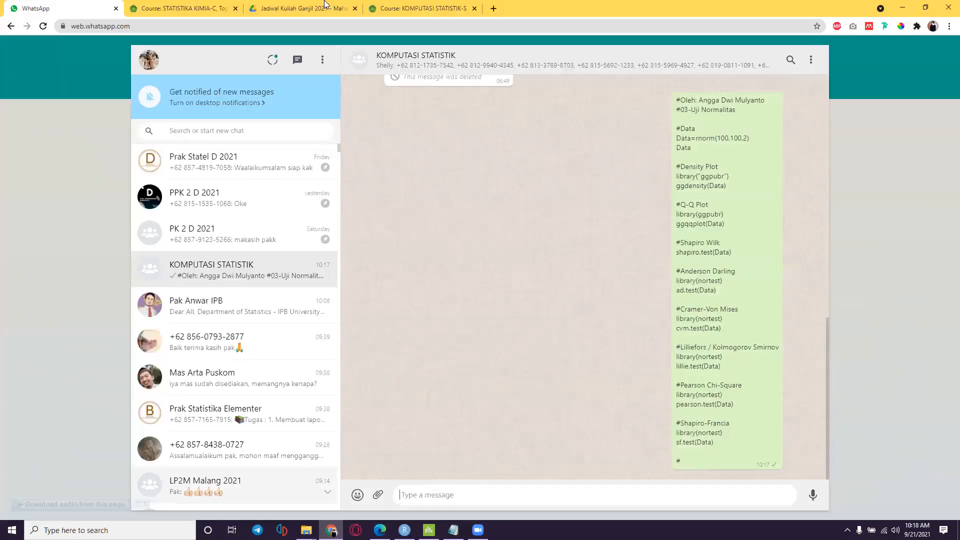
click(494, 8)
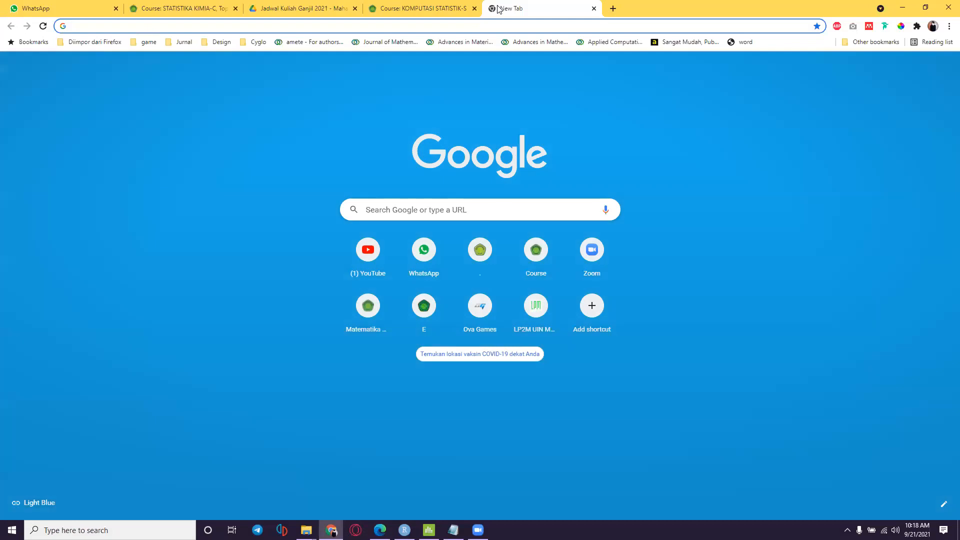
text(random )
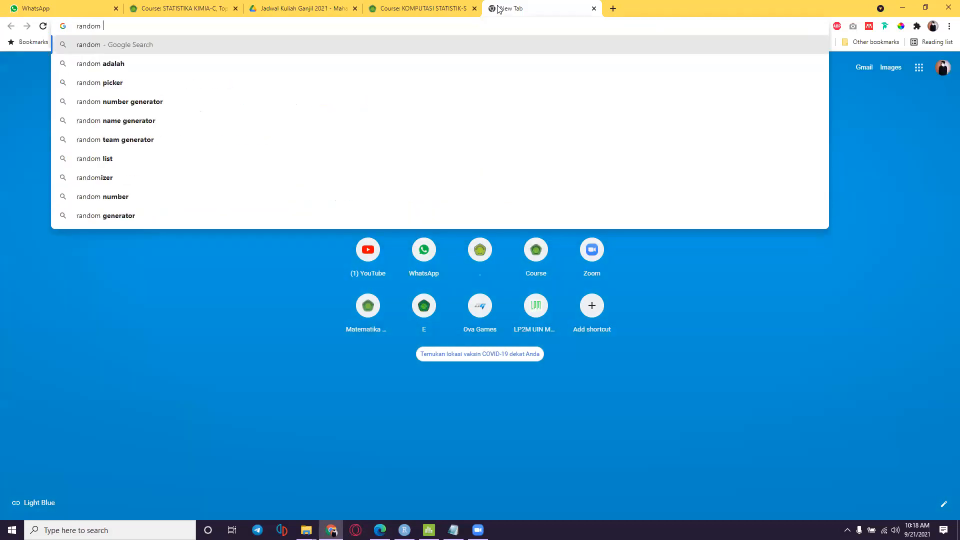
text(data R)
key(Return)
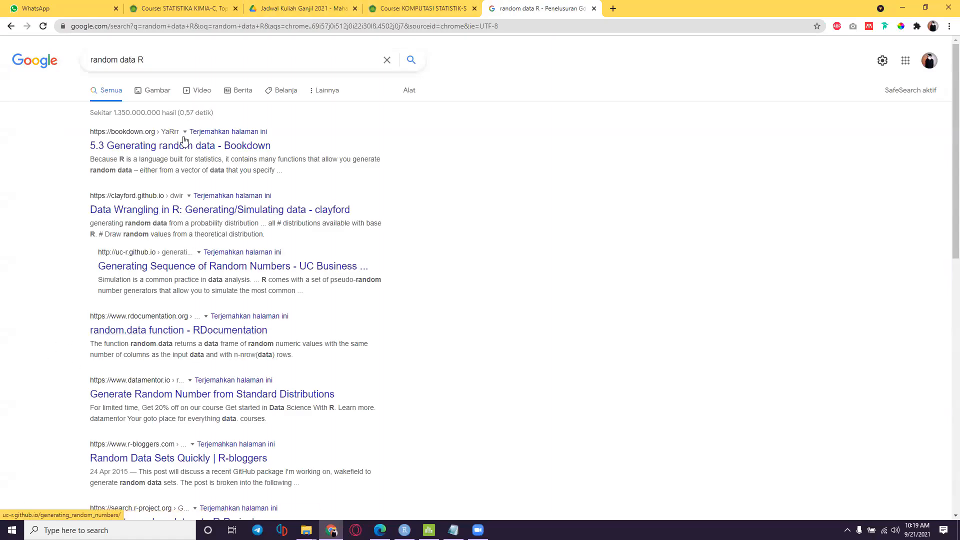
Refine the Google search to "random data eksponential R"
click(167, 61)
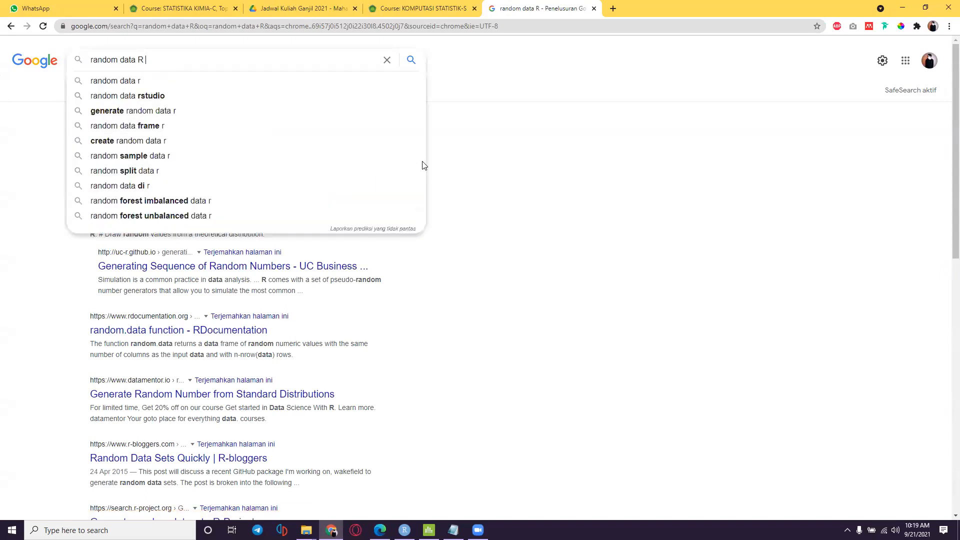
key(Left)
key(Left)
key(Left)
text(ek)
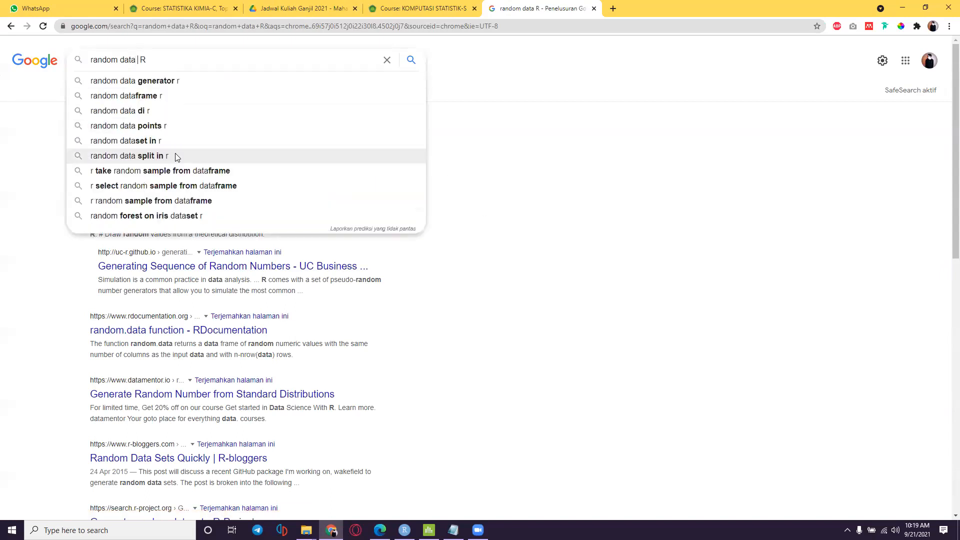
text(sponentio)
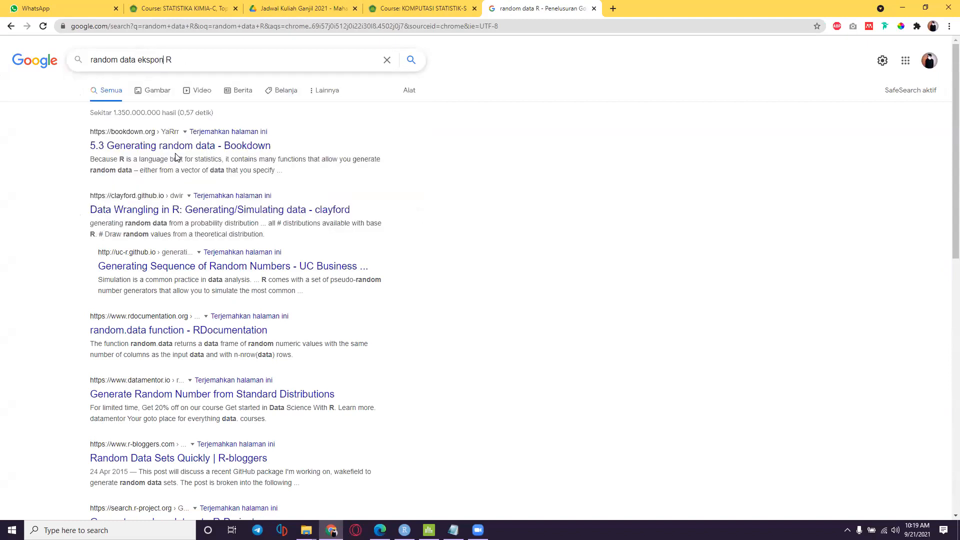
key(BackSpace)
text(al)
key(Return)
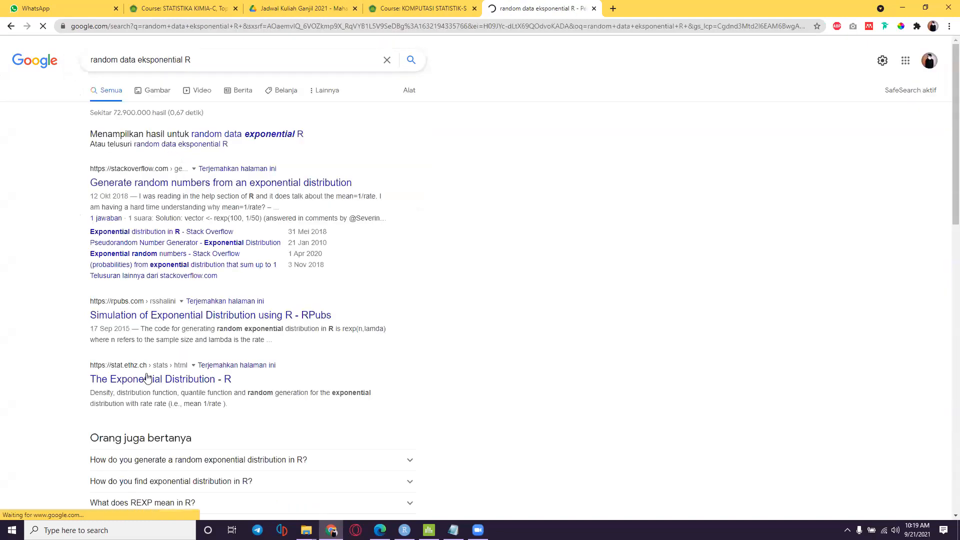
Open the Stack Overflow result on generating random numbers from an exponential distribution in a new tab and view it
right_click(195, 185)
click(216, 191)
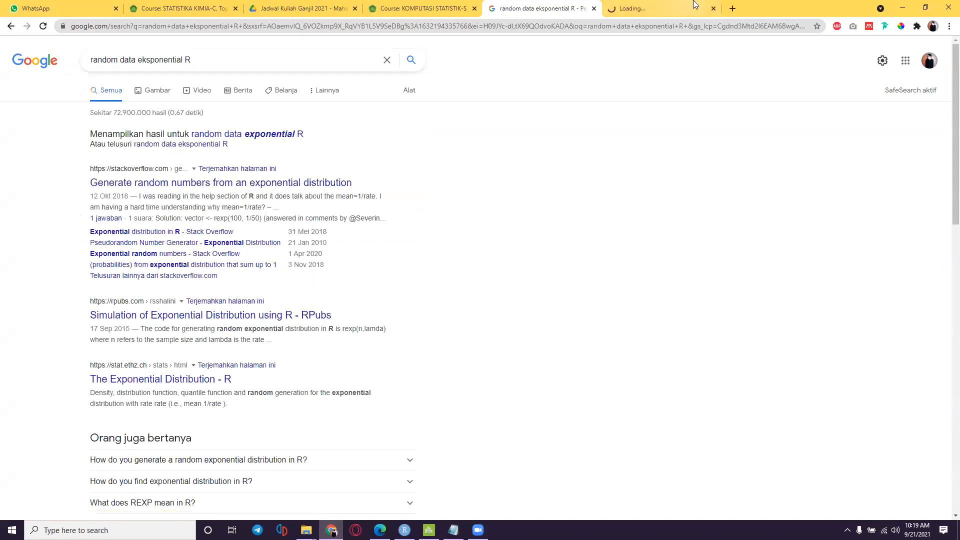
click(640, 13)
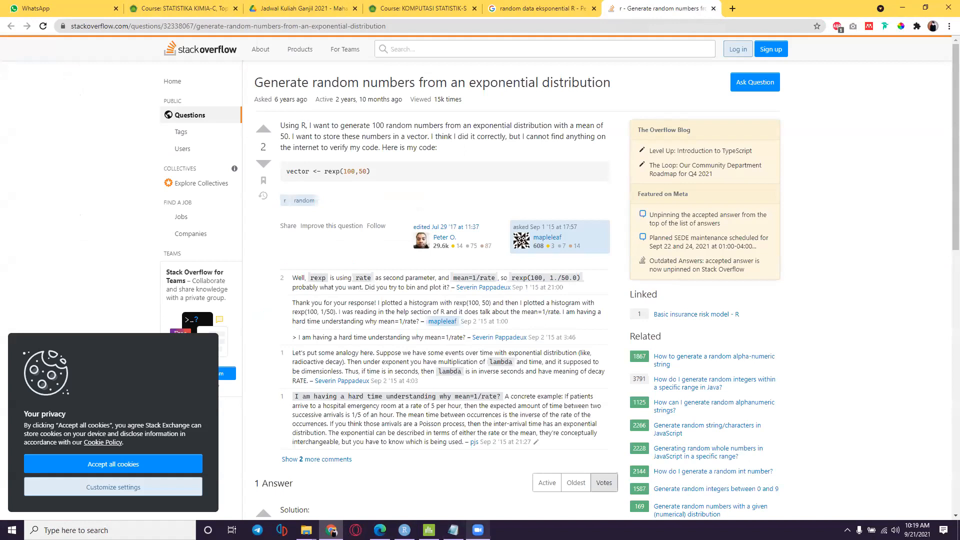
Return to RStudio, write Data1=rexp(100,2) on the empty line 7 and run it
click(404, 530)
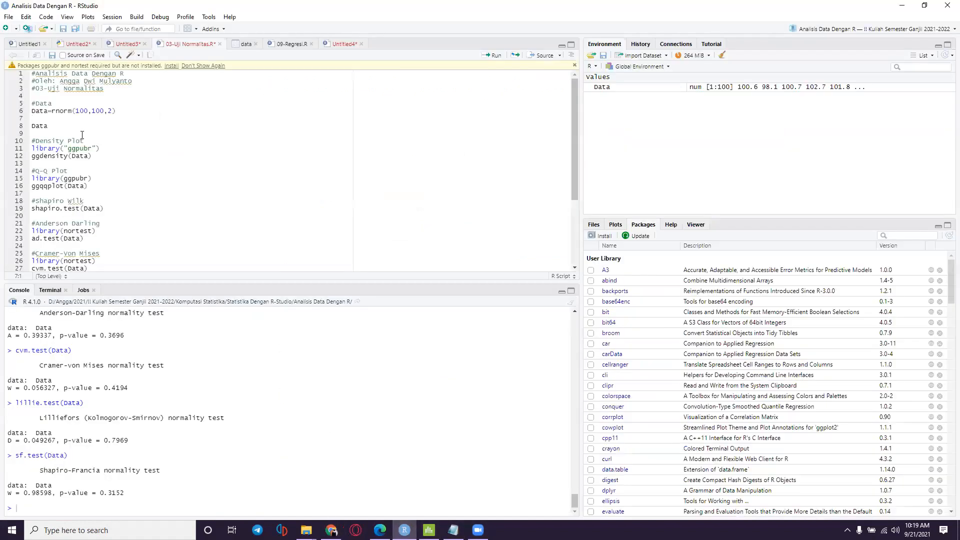
text(Data)
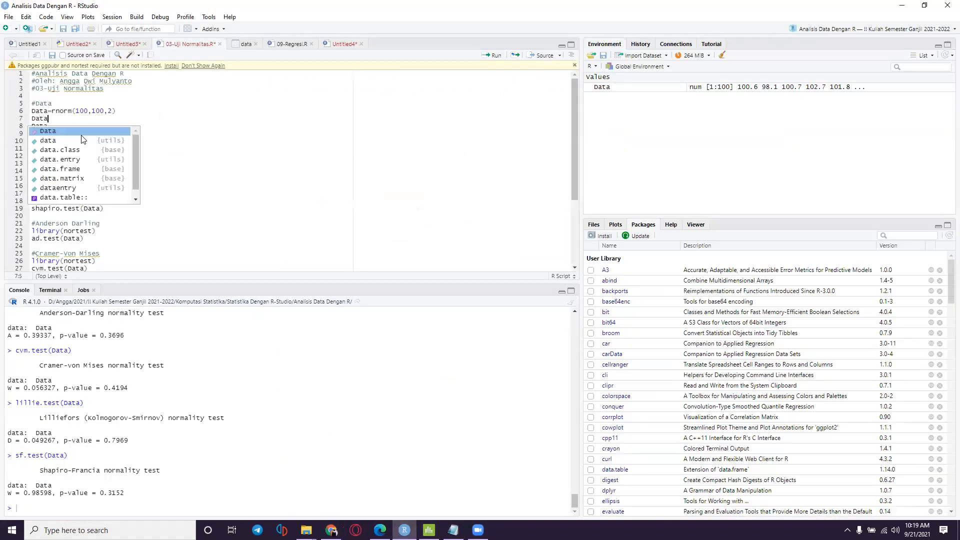
text(1=)
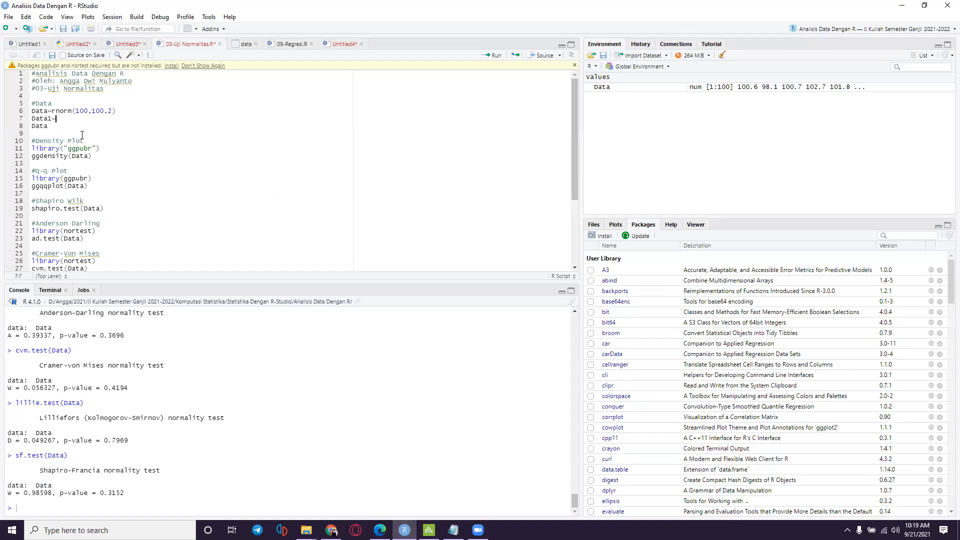
text(rexp(100,2)
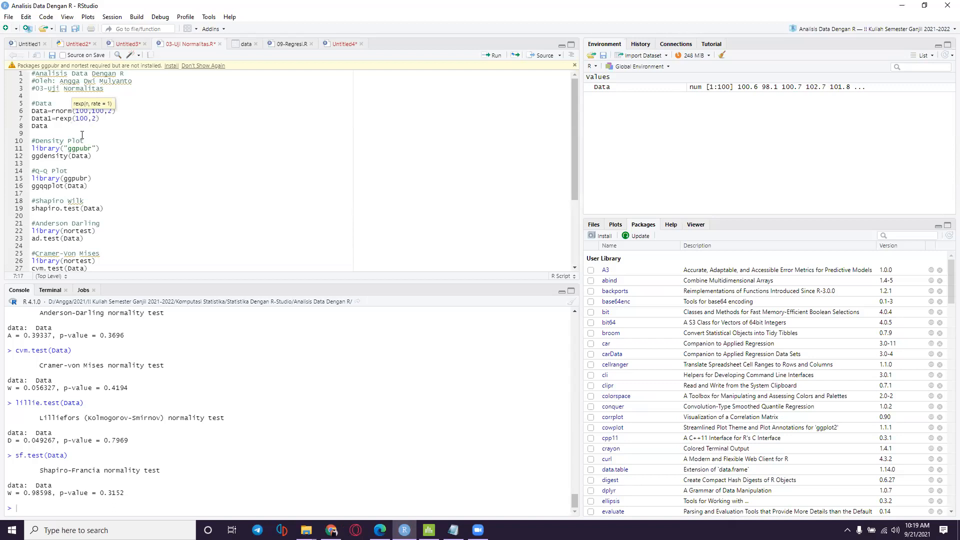
key(ctrl+Return)
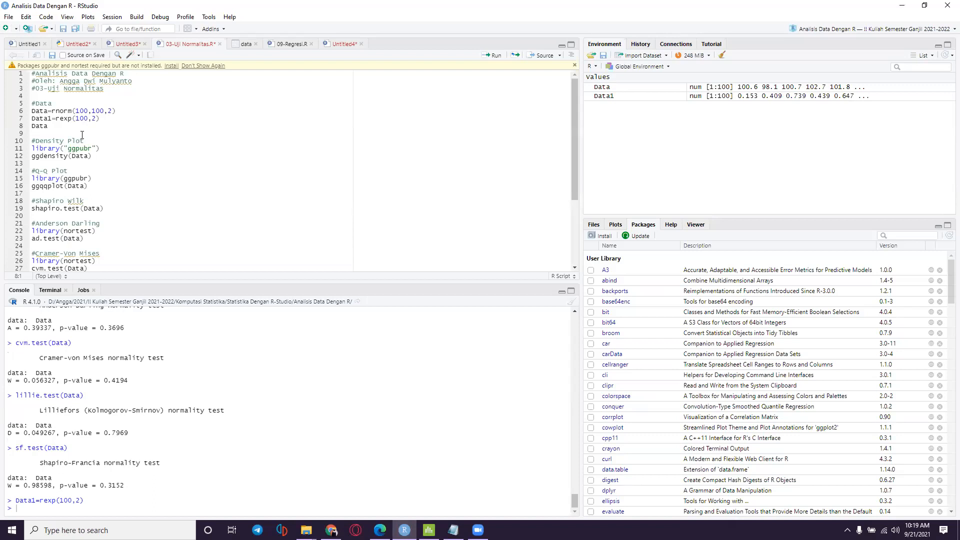
Duplicate the ggdensity(Data) line below itself, change the copy to ggdensity(Data1) and run it
click(56, 156)
drag(104, 156, 5, 156)
key(ctrl+c)
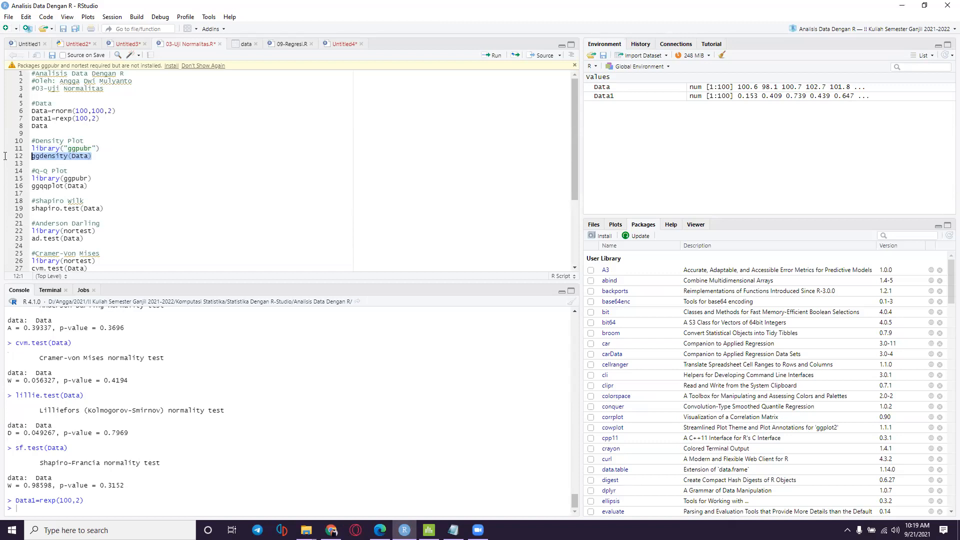
click(100, 155)
key(Return)
key(ctrl+v)
key(Down)
key(Up)
key(End)
key(Left)
text(1)
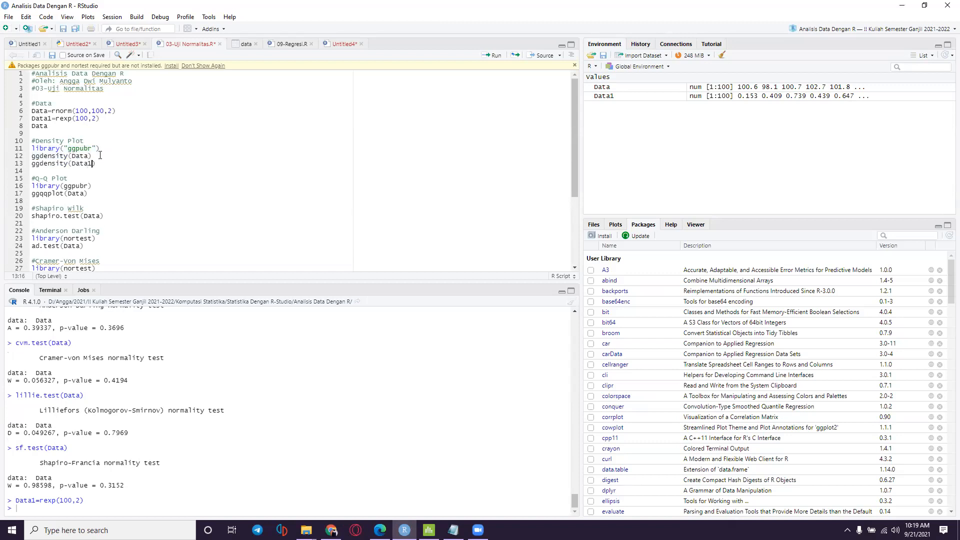
key(ctrl+Return)
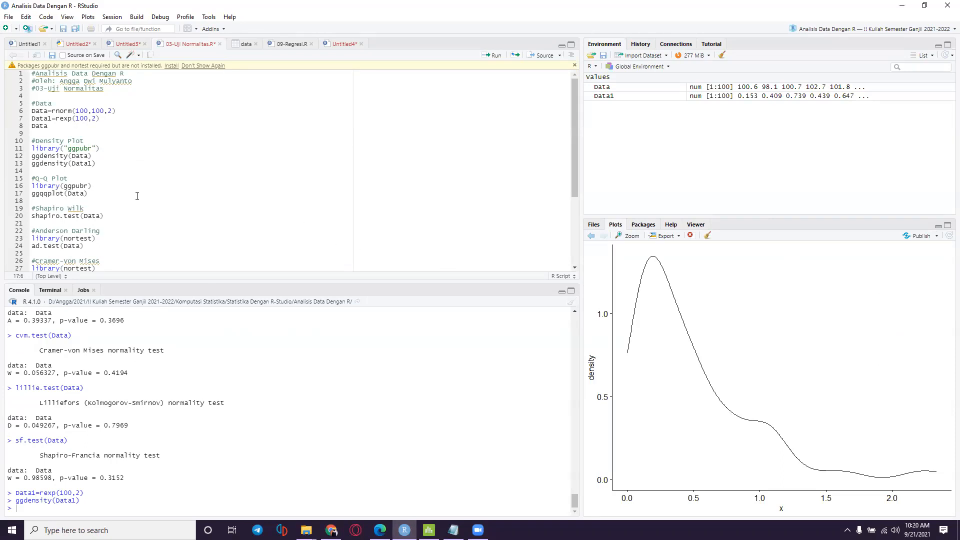
Add ggqqplot(Data1) below the existing Q-Q plot line and run it
click(98, 193)
key(Return)
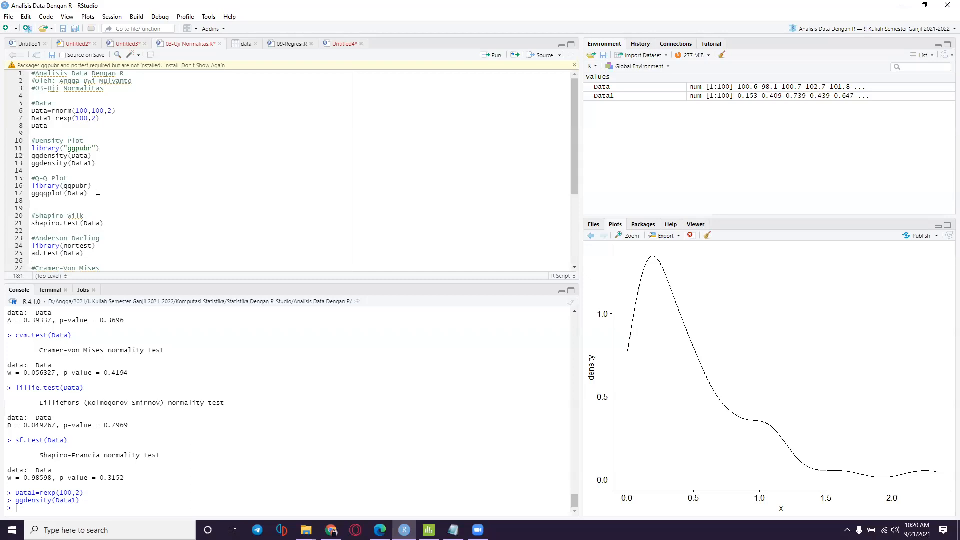
text(ggqqp)
key(Tab)
text(Data)
key(ctrl+Return)
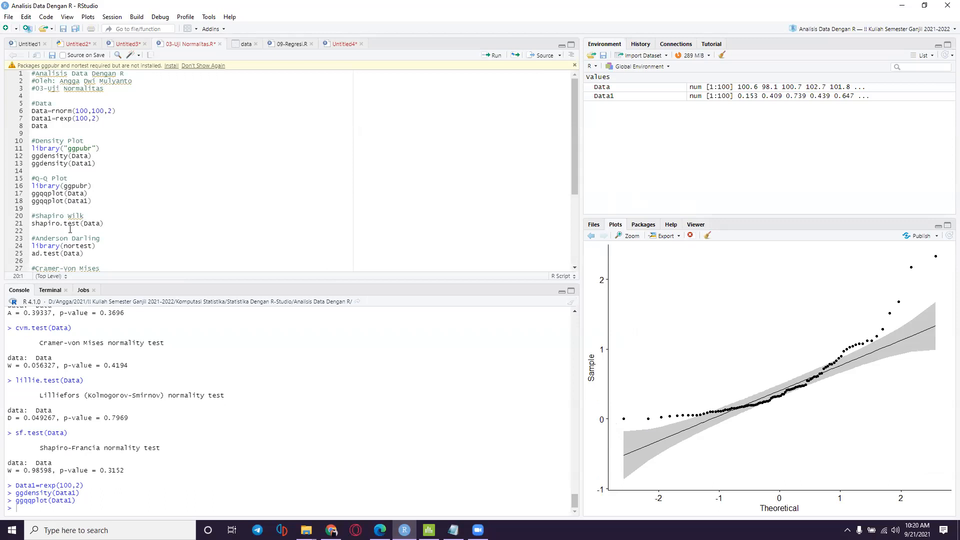
Duplicate the shapiro.test(Data) line, change the copy to shapiro.test(Data1) and run the test
click(112, 227)
key(Return)
key(shift+Up)
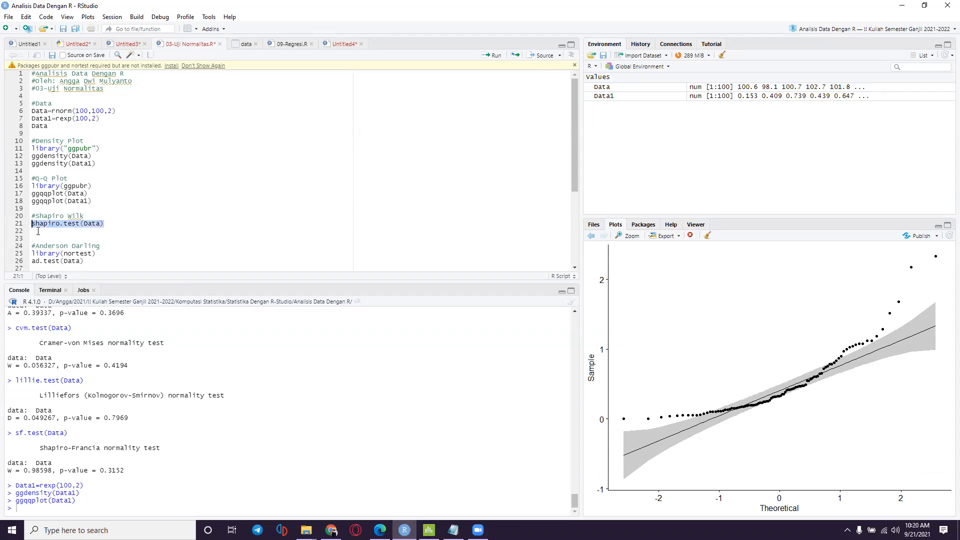
key(ctrl+c)
key(Down)
key(ctrl+v)
key(BackSpace)
key(Left)
text(1)
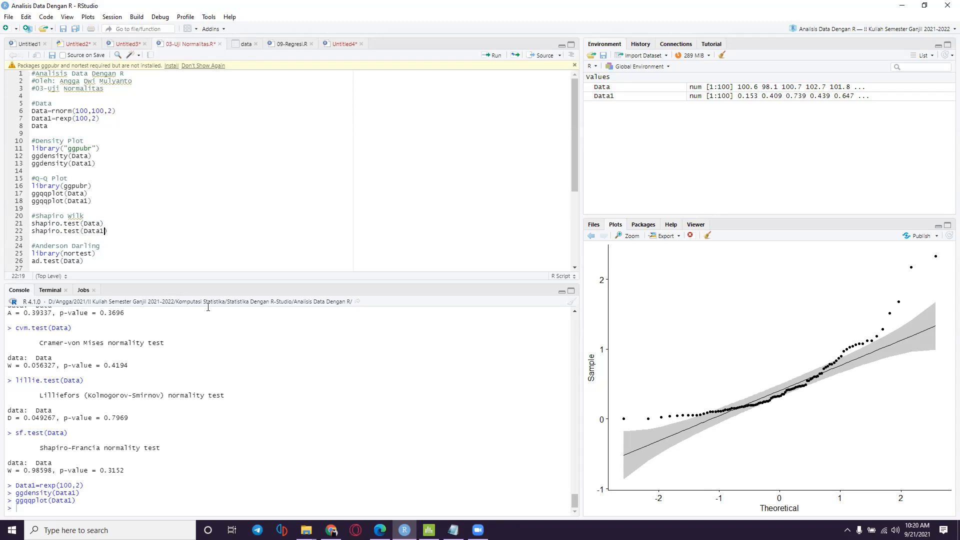
key(ctrl+Return)
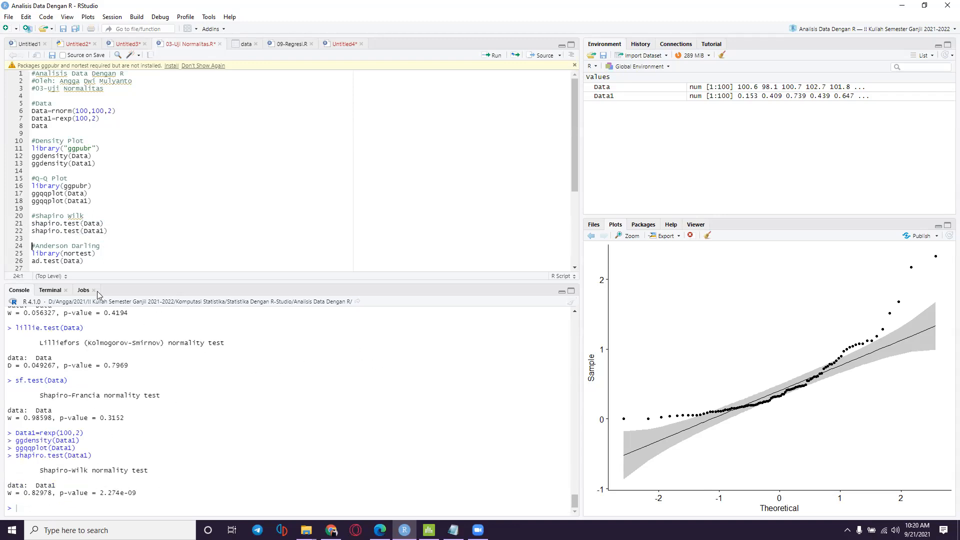
Duplicate the ad.test(Data) line in the Anderson Darling section as ad.test(Data1) and run the test
click(98, 261)
scroll(125, 250, down, 3)
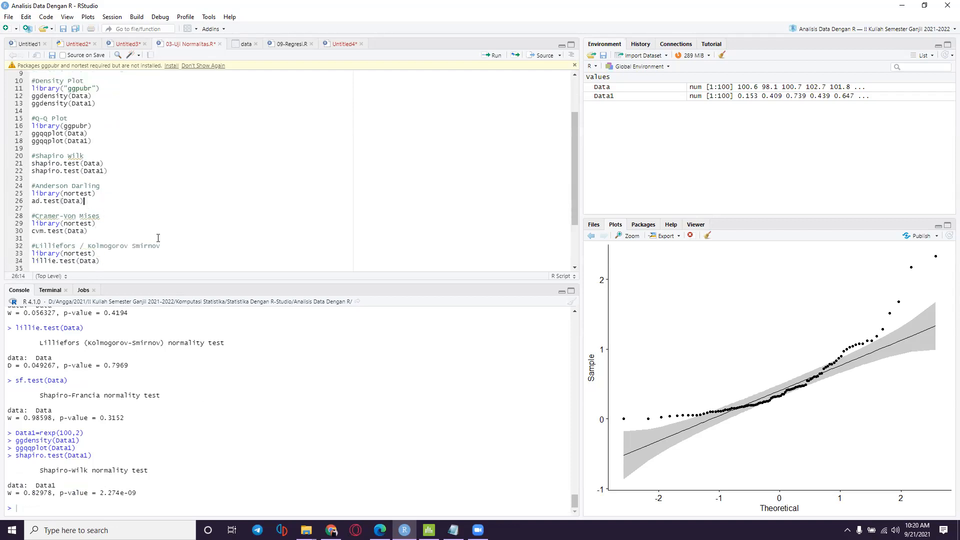
key(Return)
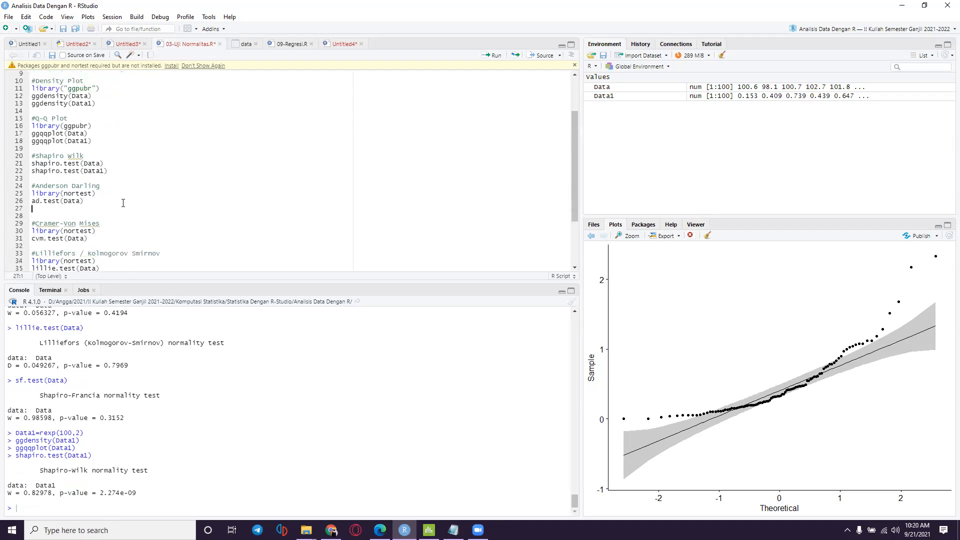
drag(91, 202, 31, 201)
key(ctrl+c)
click(64, 208)
key(ctrl+v)
click(82, 208)
text(1)
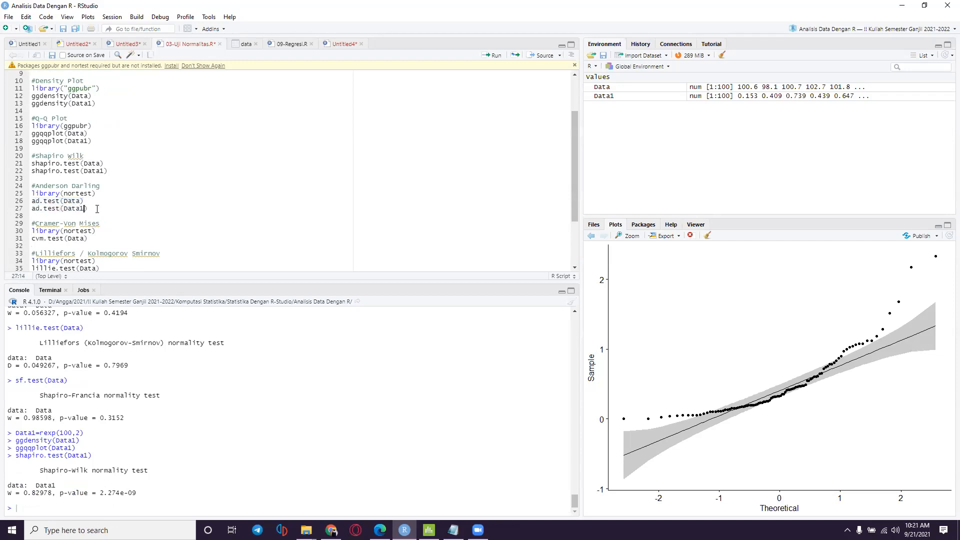
key(ctrl+Return)
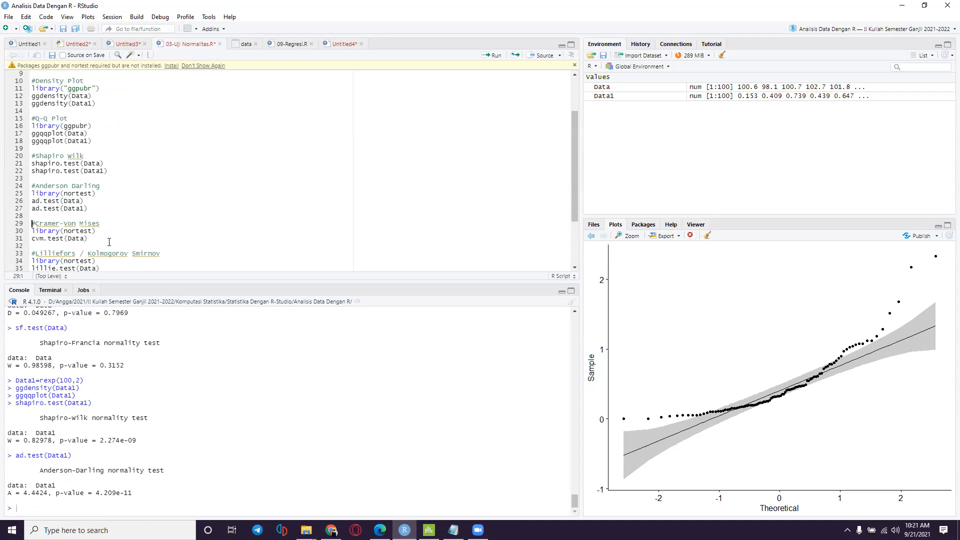
Duplicate the cvm.test(Data) line in the Cramer-Von Mises section as cvm.test(Data1) and run the test
click(93, 239)
key(shift+Home)
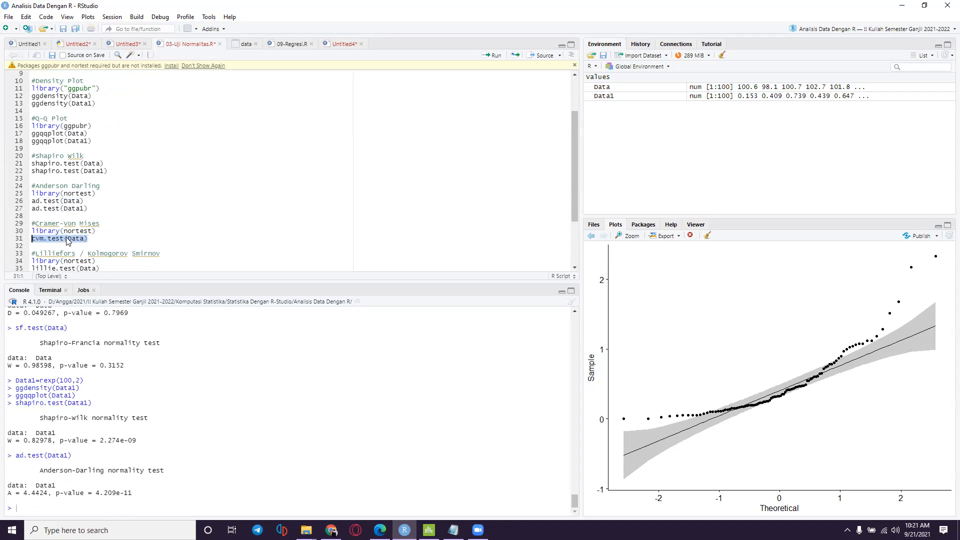
key(ctrl+c)
key(End)
key(Return)
key(ctrl+v)
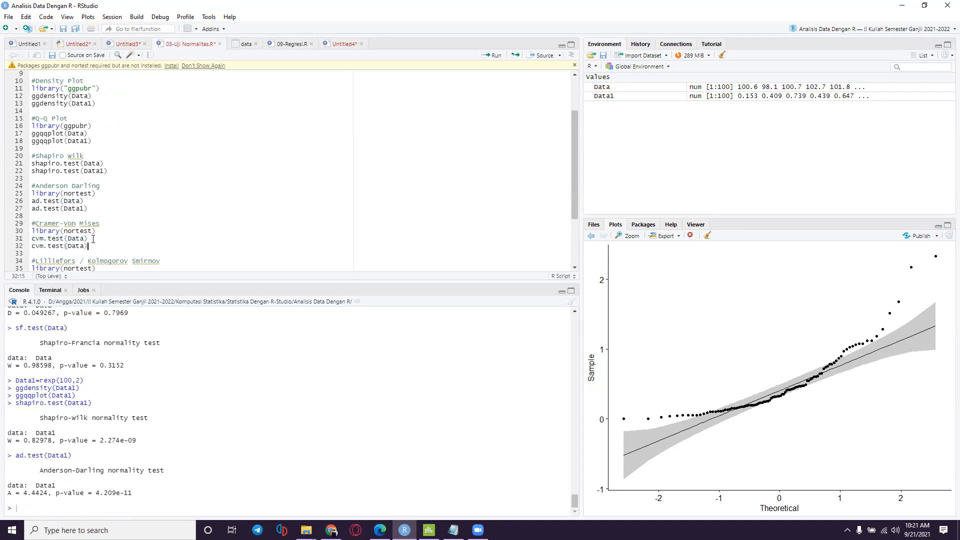
key(Left)
text(1)
key(ctrl+Return)
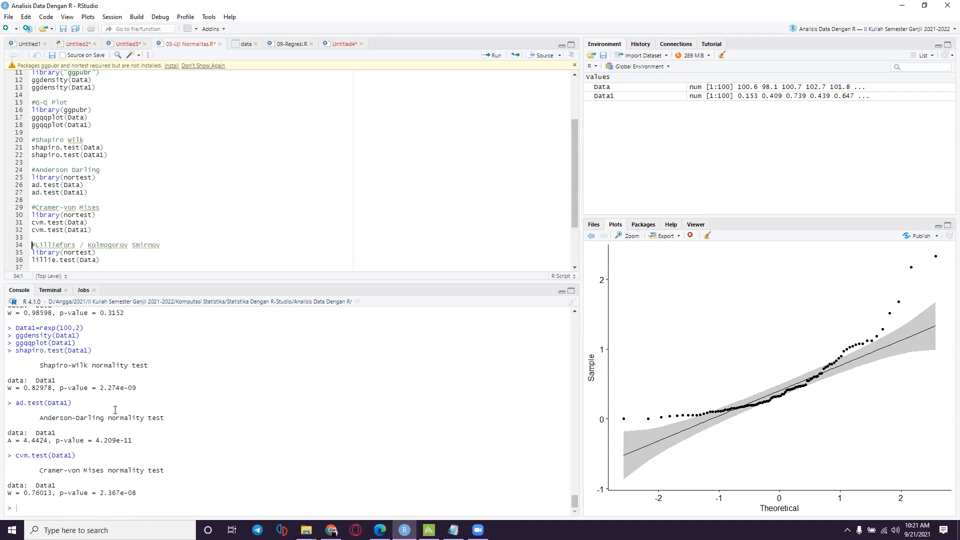
Select the Cramer-von Mises p-value in the console, open Notepad and write 2.367e-08 on its first line
drag(99, 494, 142, 494)
click(100, 529)
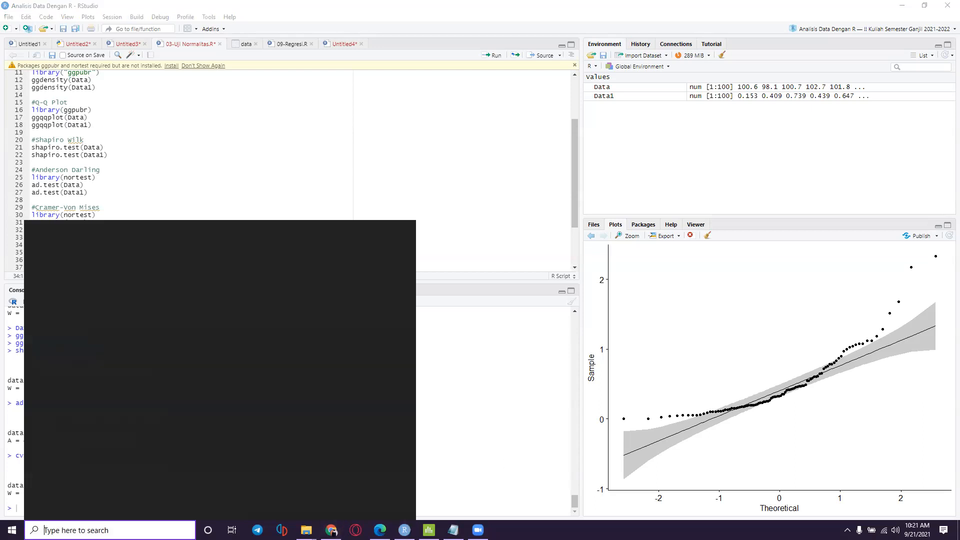
text(nota)
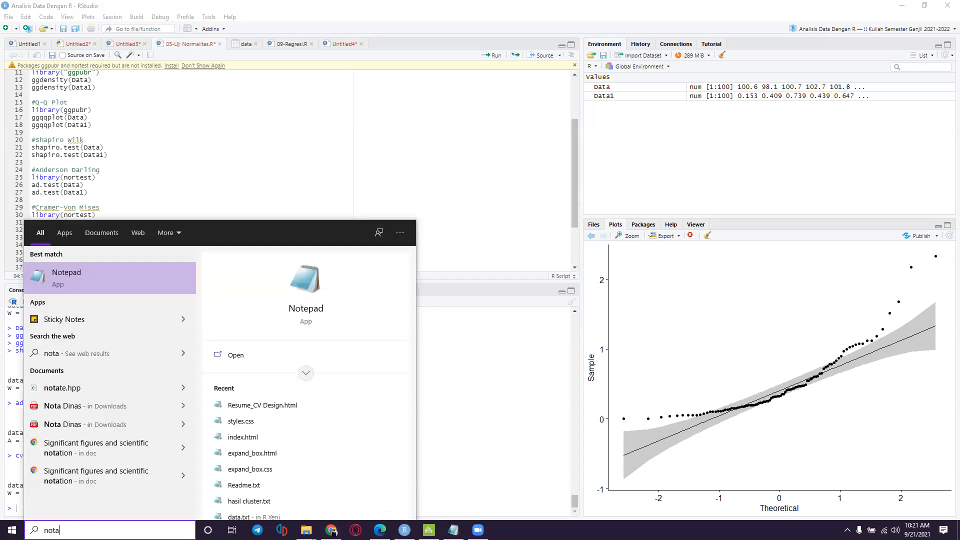
key(Return)
text(2.367e-08 )
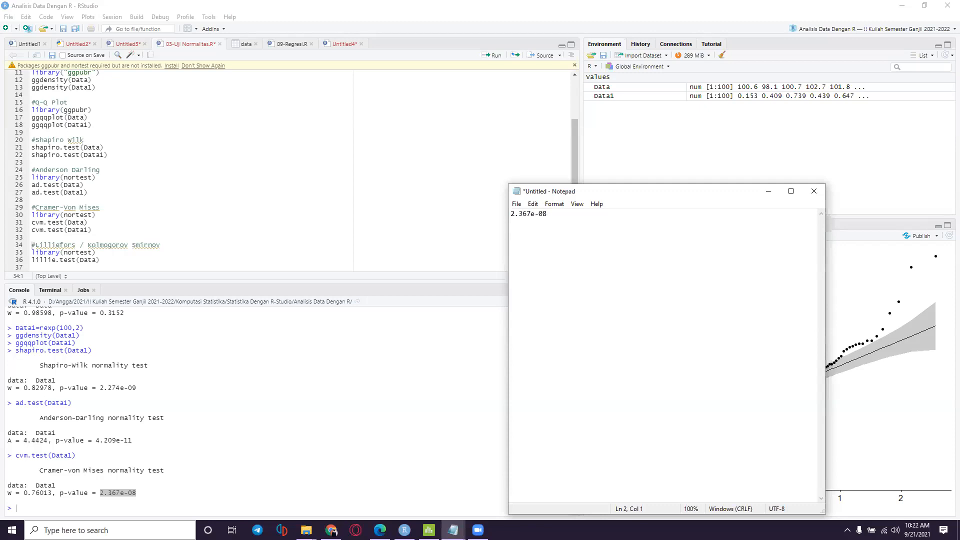
Write the p-value out as 0.00000000237 on the second line, remove one surplus zero and minimise Notepad
text(0.00000000237)
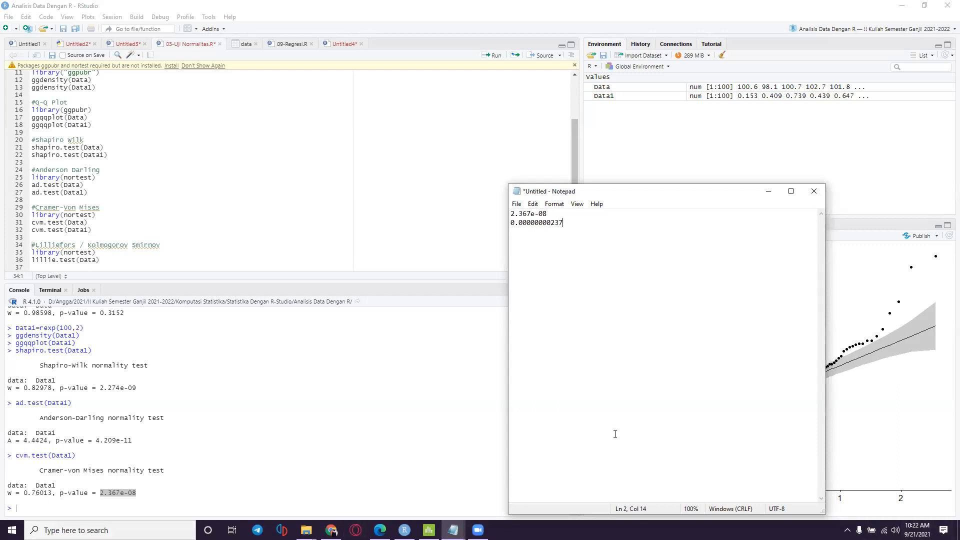
click(554, 222)
click(551, 224)
click(539, 224)
click(522, 223)
key(BackSpace)
drag(510, 223, 580, 226)
click(768, 191)
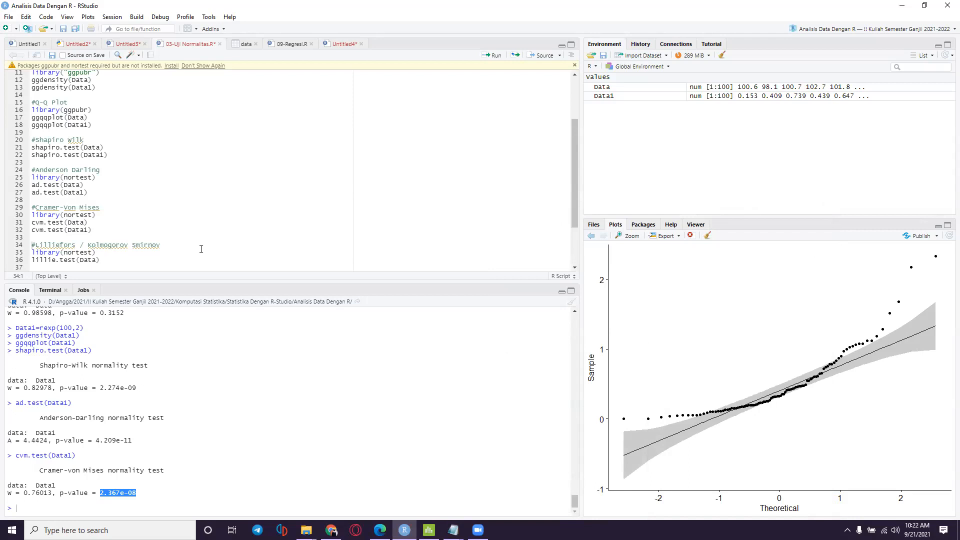
Duplicate the lillie.test(Data) line in the Lilliefors section as lillie.test(Data1) and run the test
click(112, 223)
scroll(113, 224, down, 2)
scroll(113, 224, down, 2)
drag(101, 200, 27, 199)
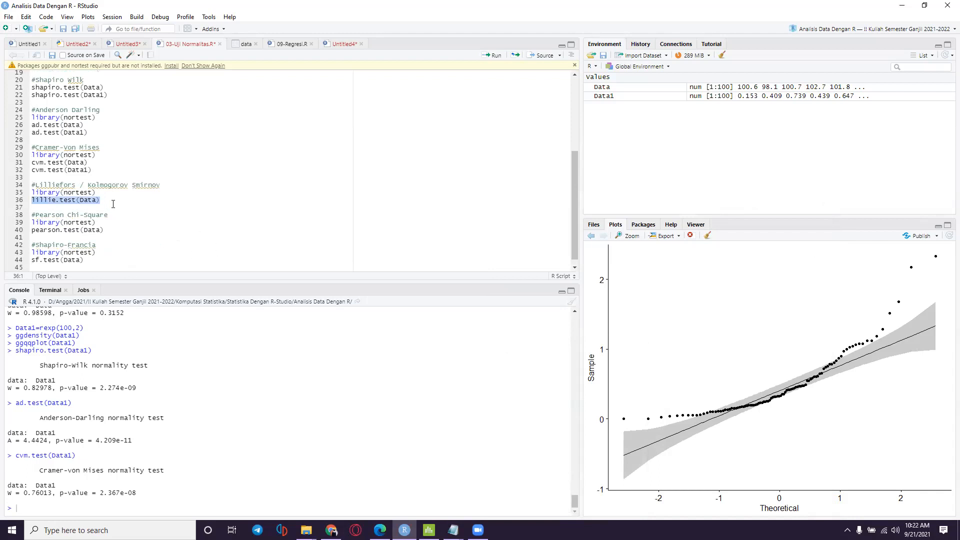
key(ctrl+c)
key(End)
key(Return)
key(ctrl+v)
text(1)
key(ctrl+Return)
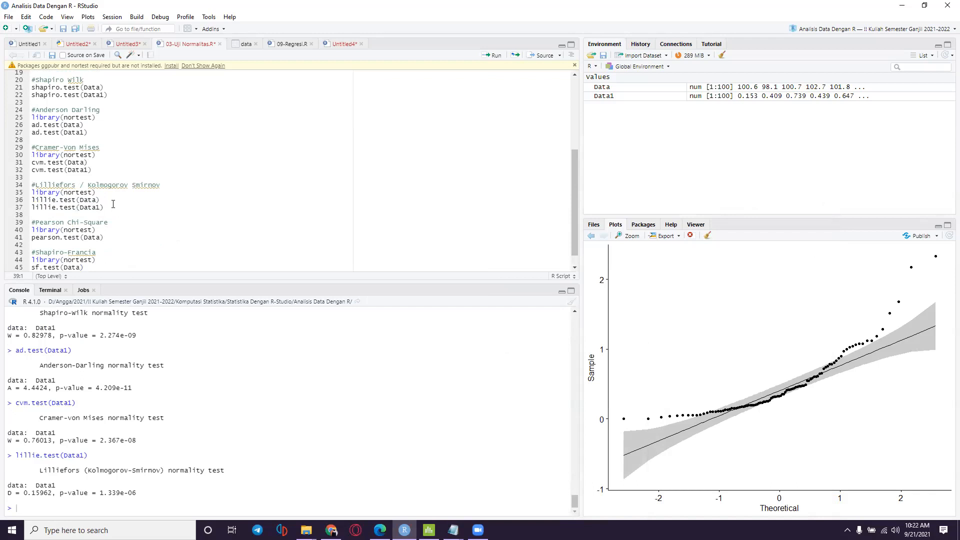
Add pearson.test(Data1) below the existing test line in the Pearson Chi-Square section and run it
drag(104, 207, 30, 208)
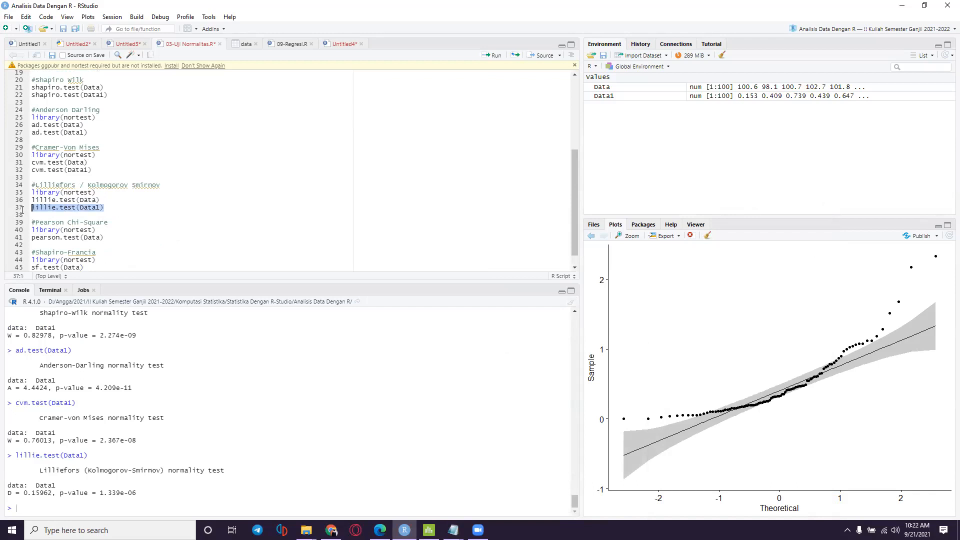
click(105, 238)
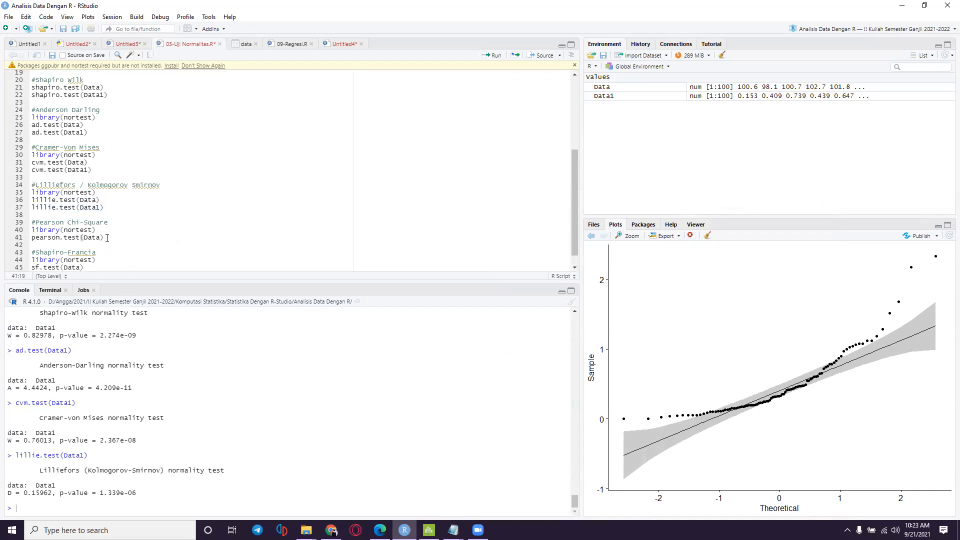
key(Return)
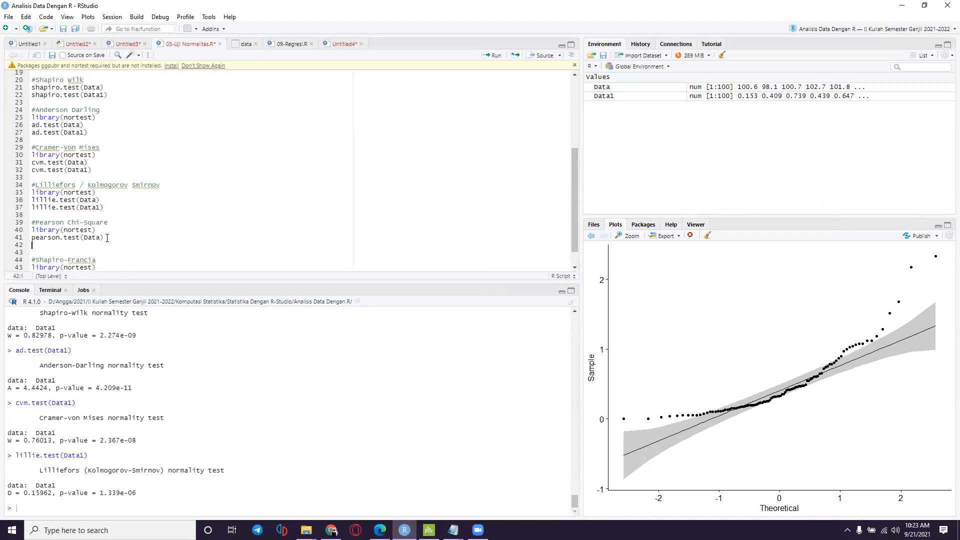
text(pearso)
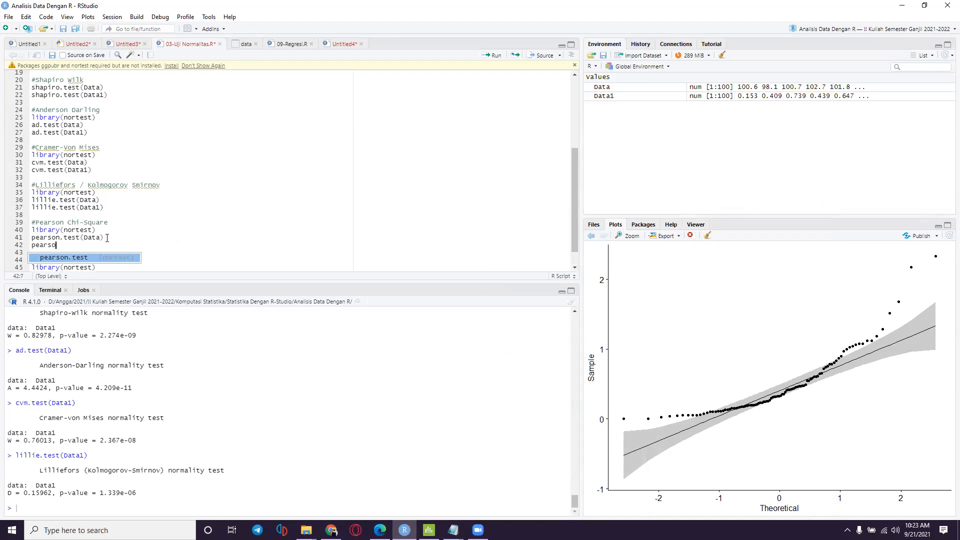
key(Tab)
text(Data1)
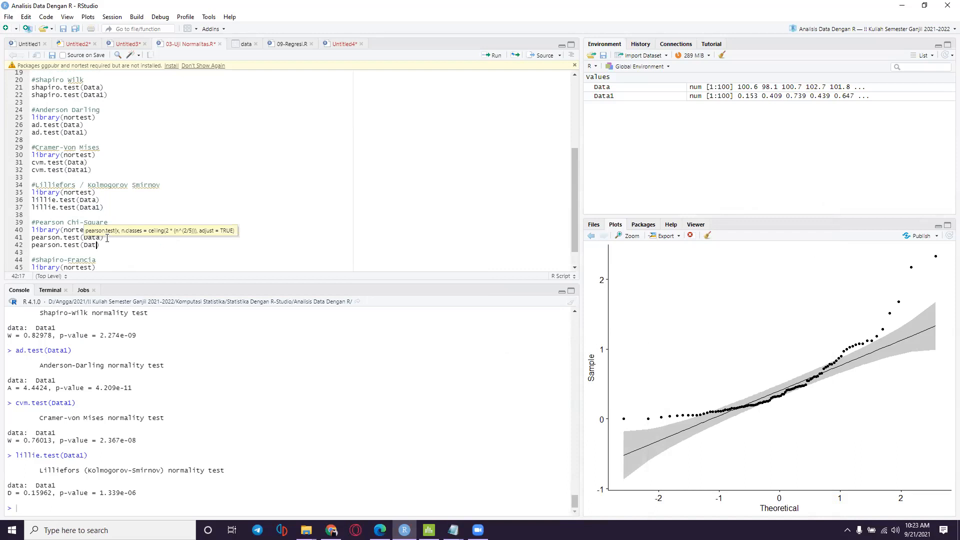
key(ctrl+Return)
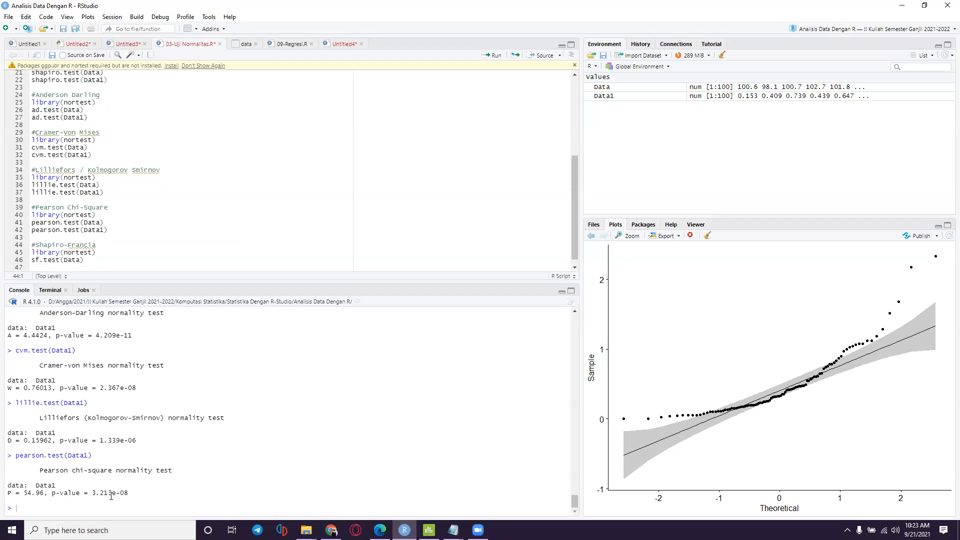
Add lillie.test(Data1) below sf.test(Data) in the Shapiro-Francia section and run it
click(84, 266)
click(94, 263)
key(Return)
text(lillie.test(Data)1)
key(ctrl+Return)
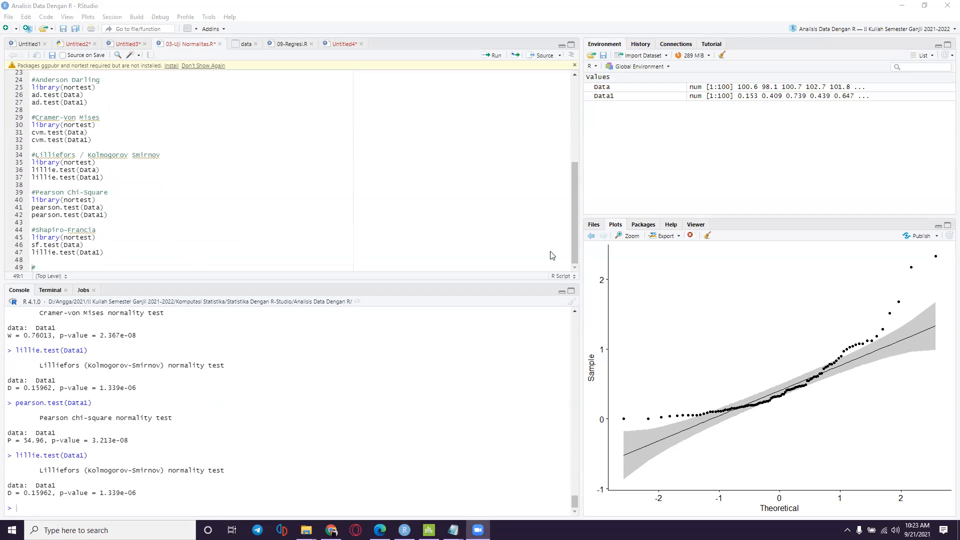
drag(549, 162, 550, 147)
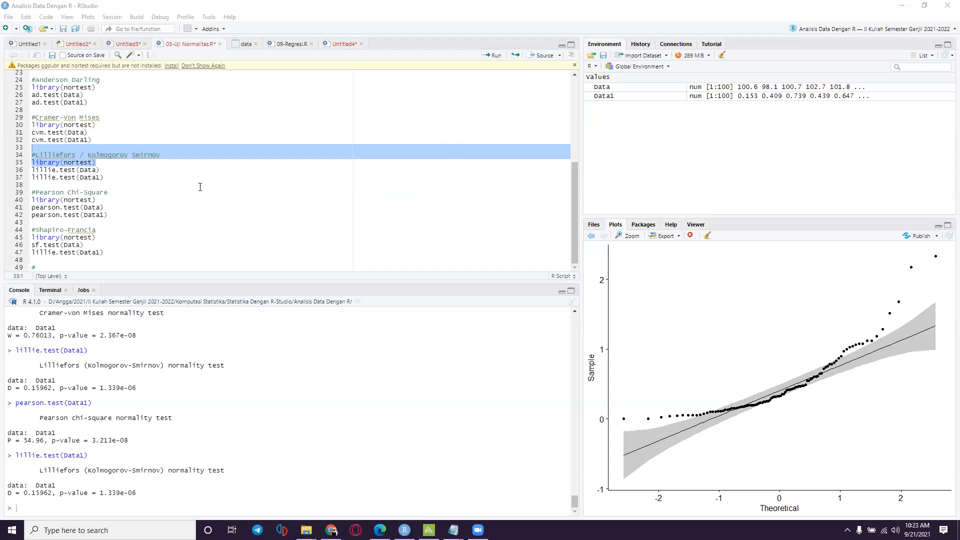
scroll(200, 187, up, 7)
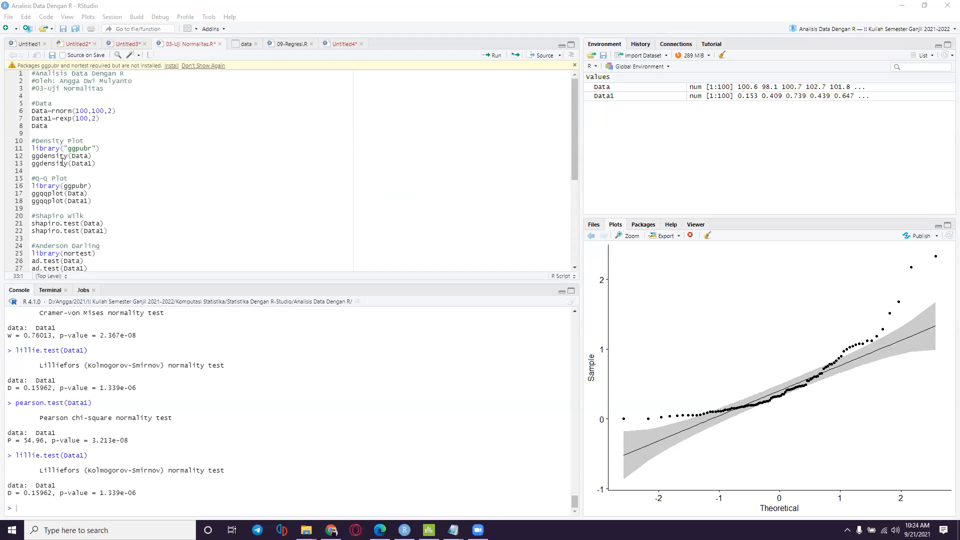
click(93, 149)
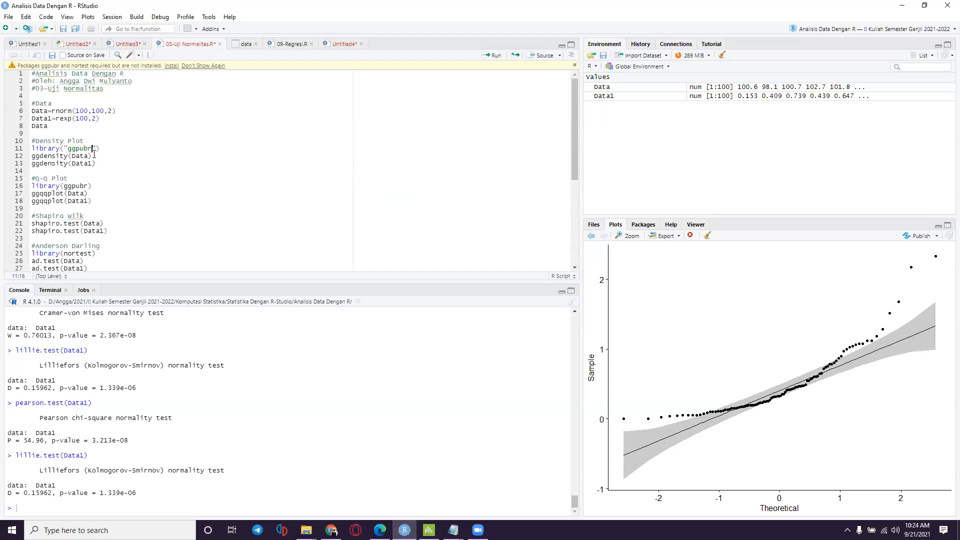
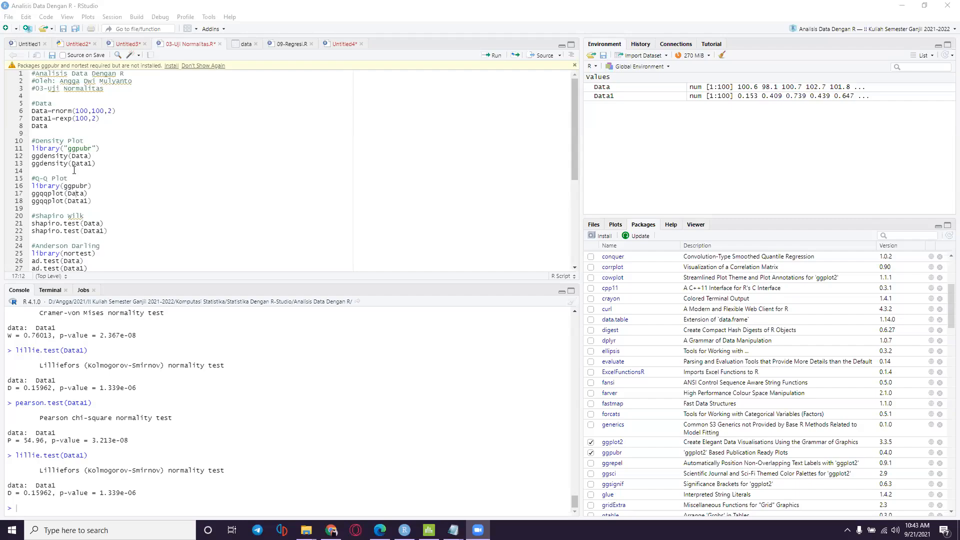
scroll(75, 172, down, 10)
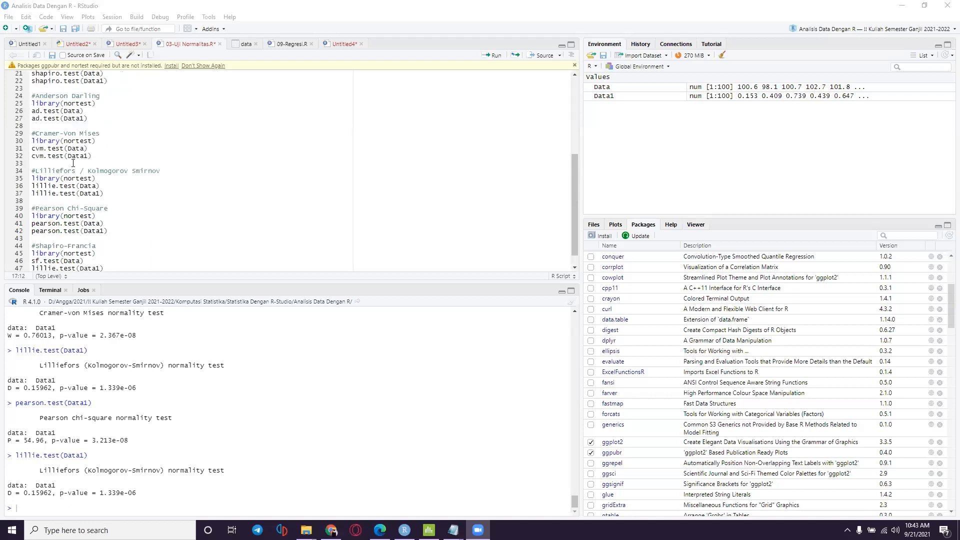
scroll(75, 172, up, 10)
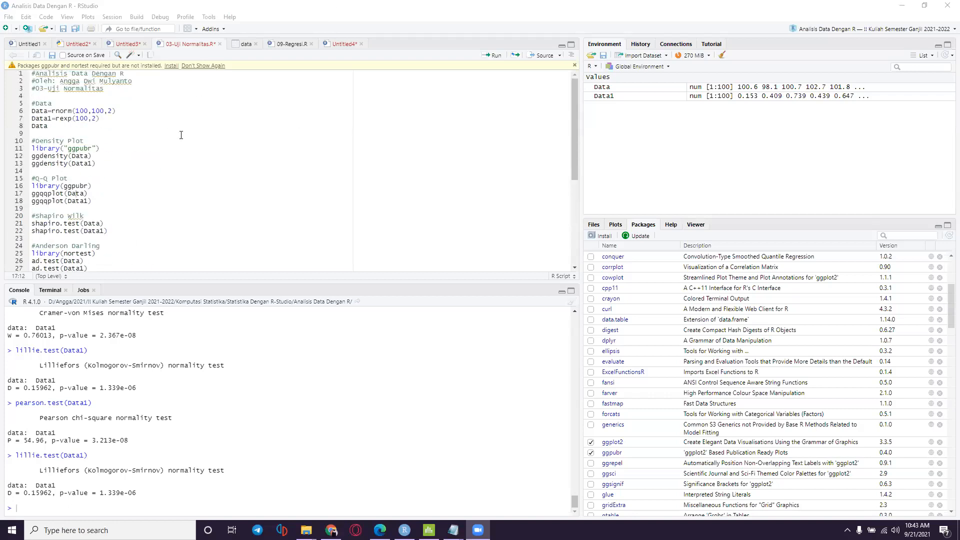
click(219, 126)
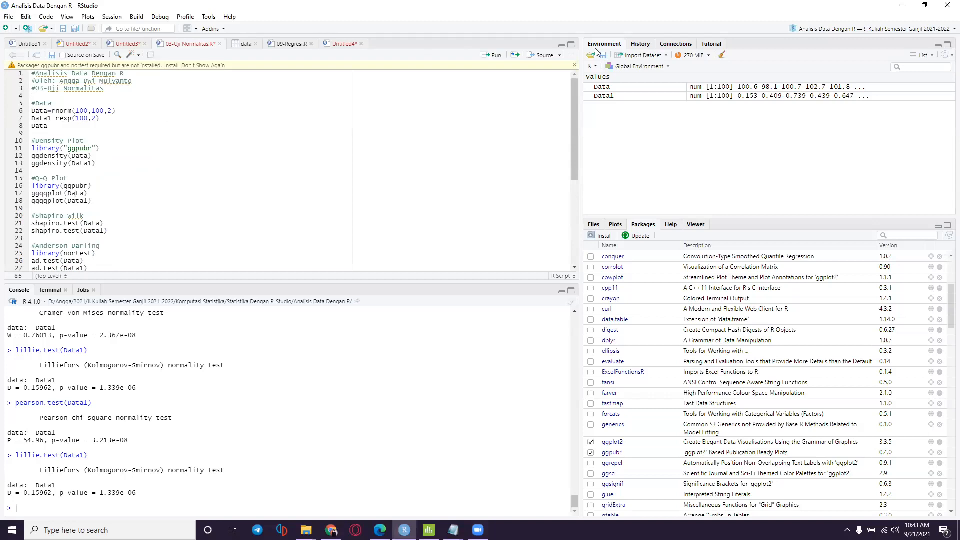
Show the project's file list and dismiss the notice about the missing ggpubr and nortest packages
click(594, 226)
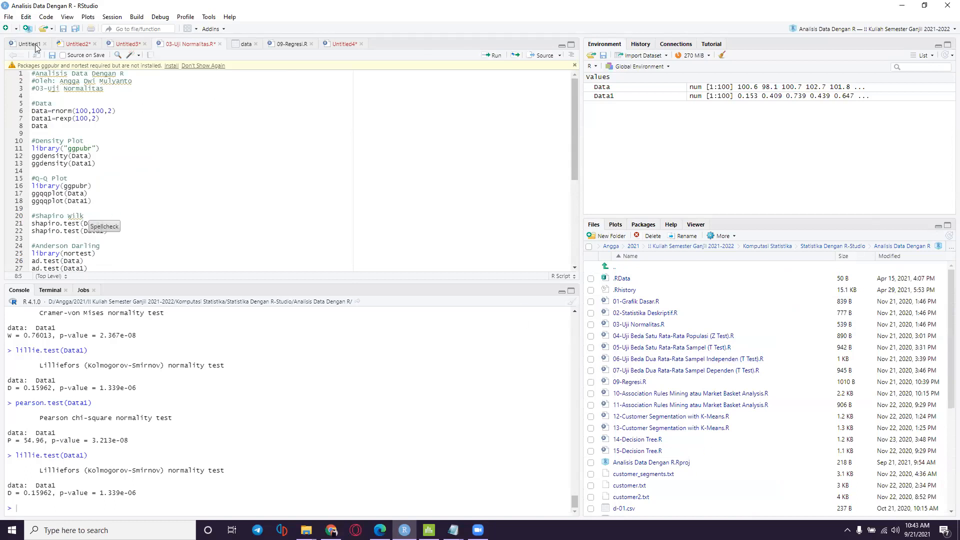
click(15, 28)
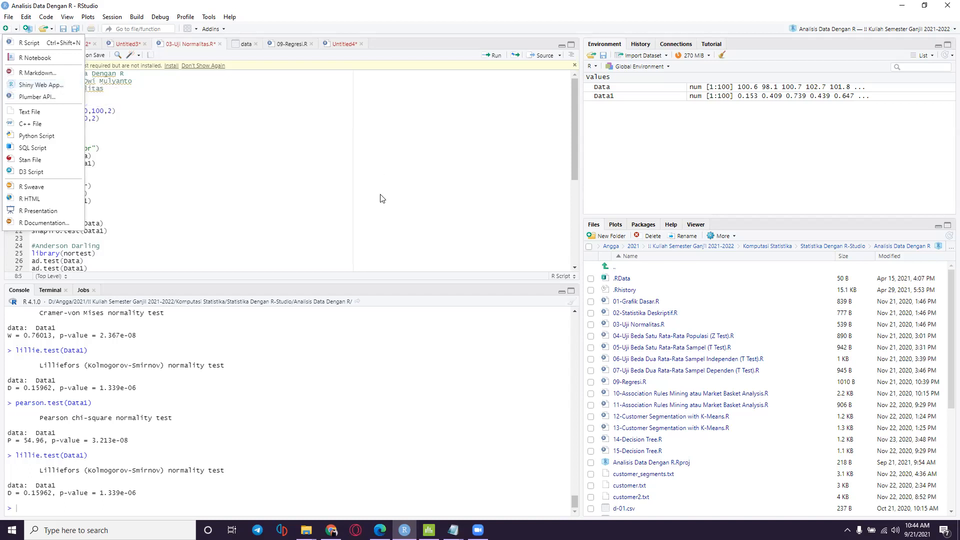
click(606, 178)
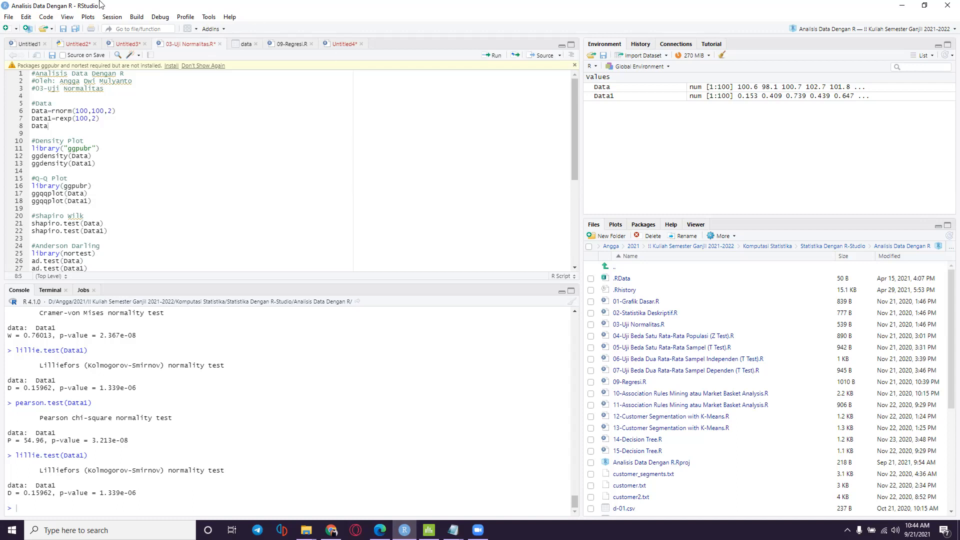
click(575, 69)
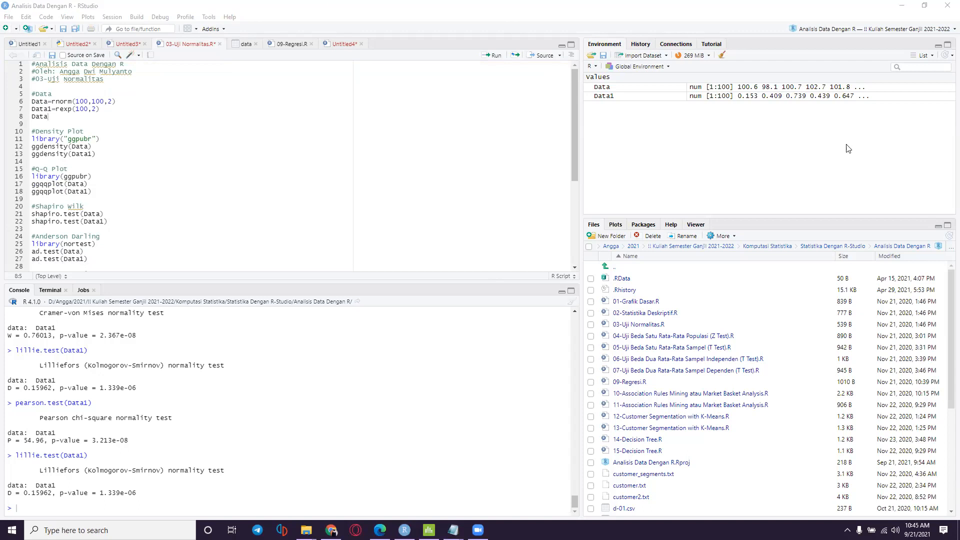
Open the script 04-Uji Beda Satu Rata-Rata Populasi (Z Test).R from the project files
click(223, 187)
scroll(304, 218, down, 5)
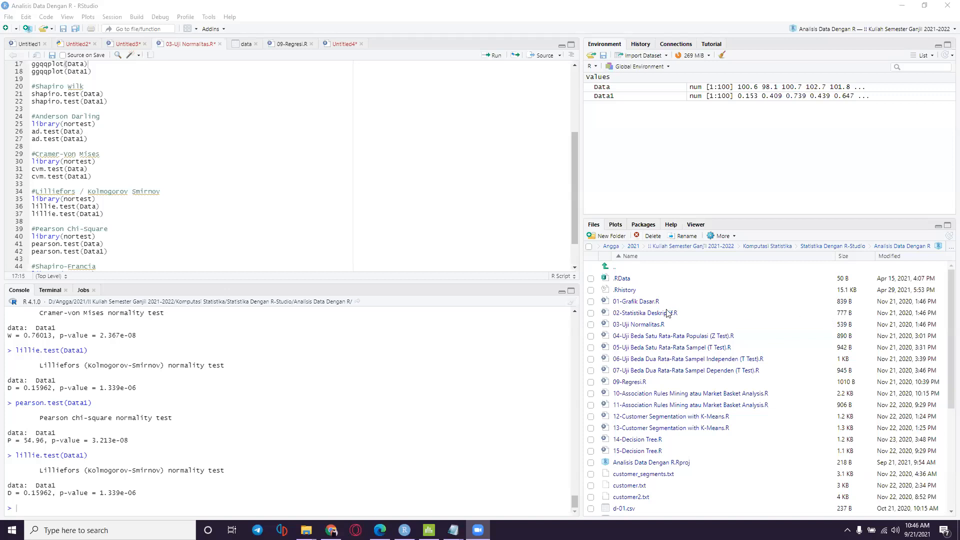
scroll(158, 181, down, 2)
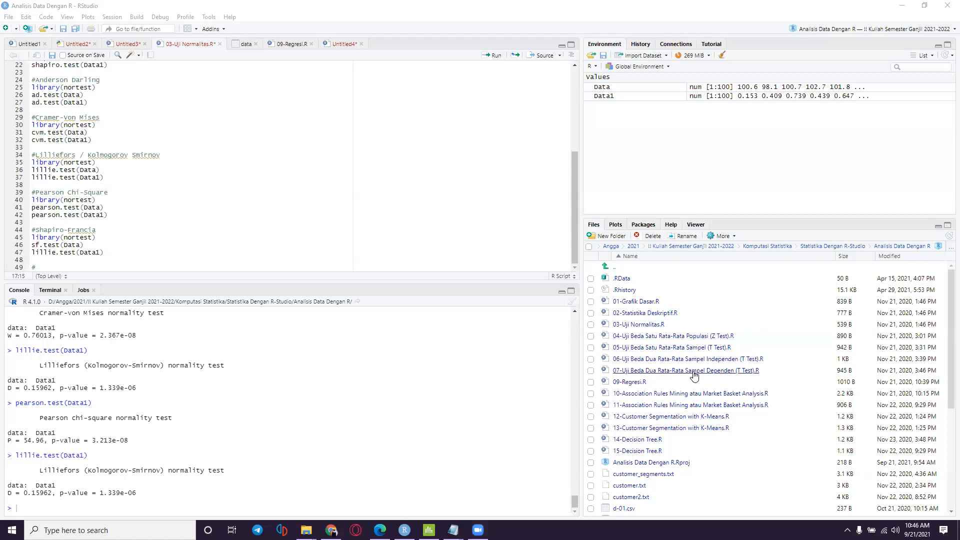
click(697, 337)
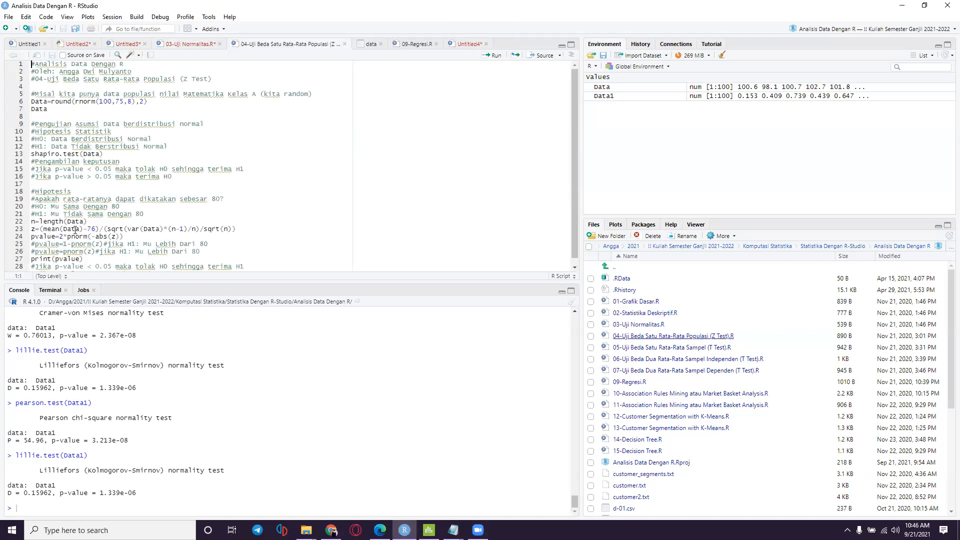
click(692, 337)
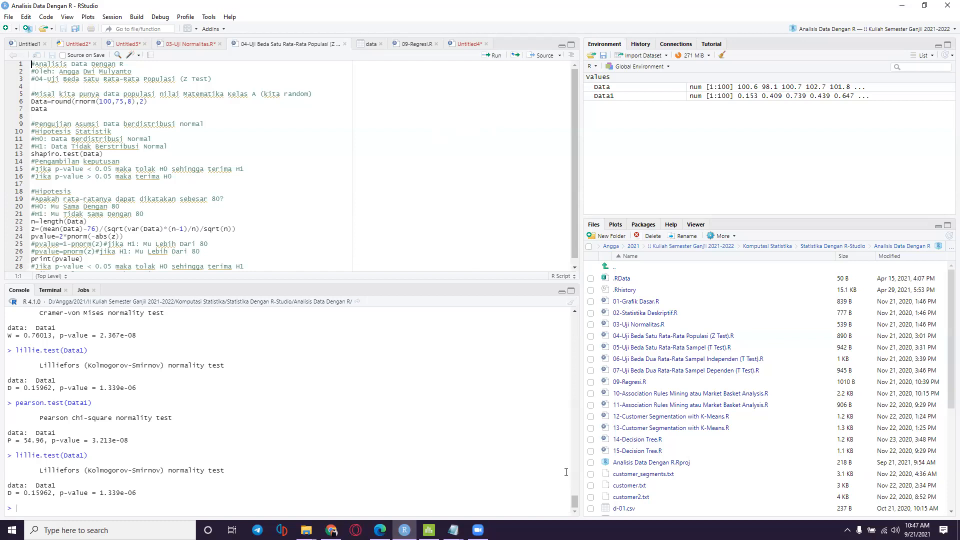
key(alt+Tab)
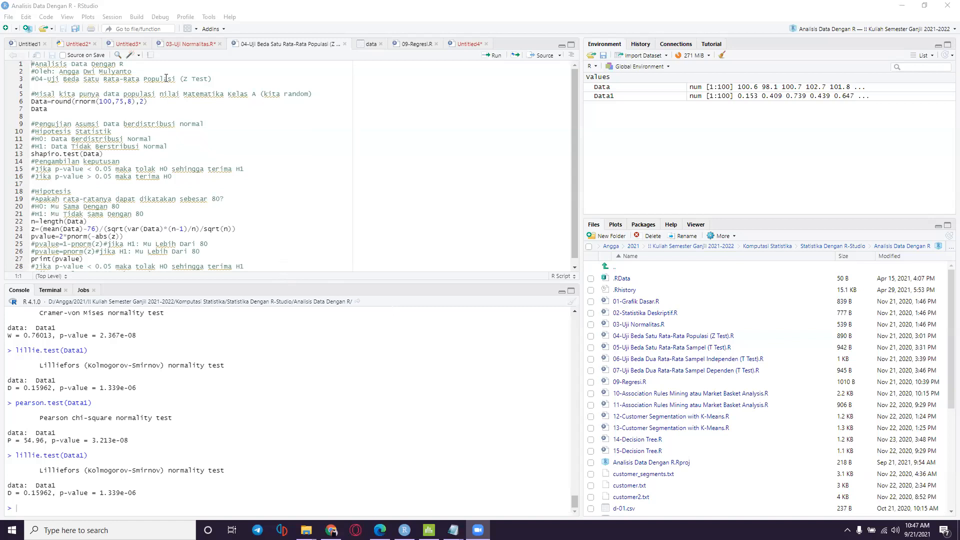
click(124, 94)
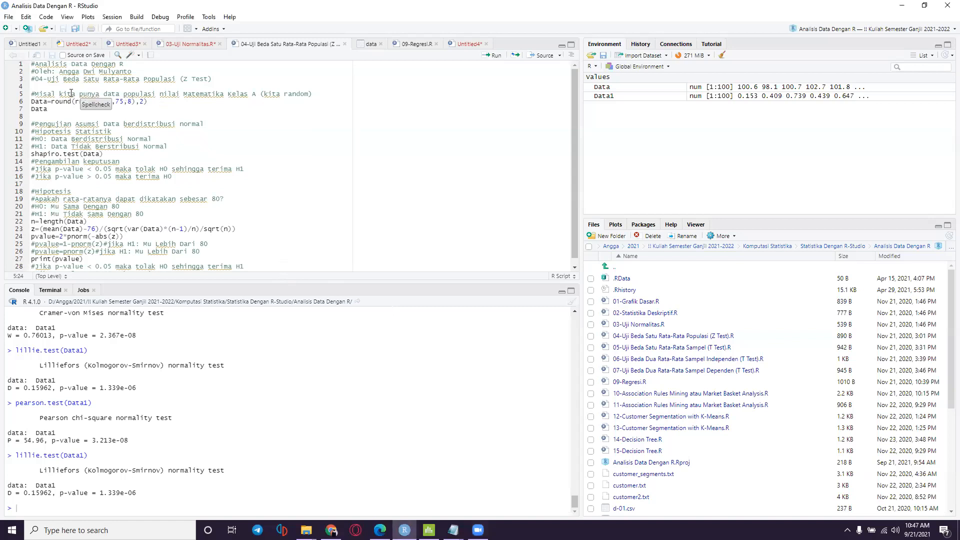
click(187, 103)
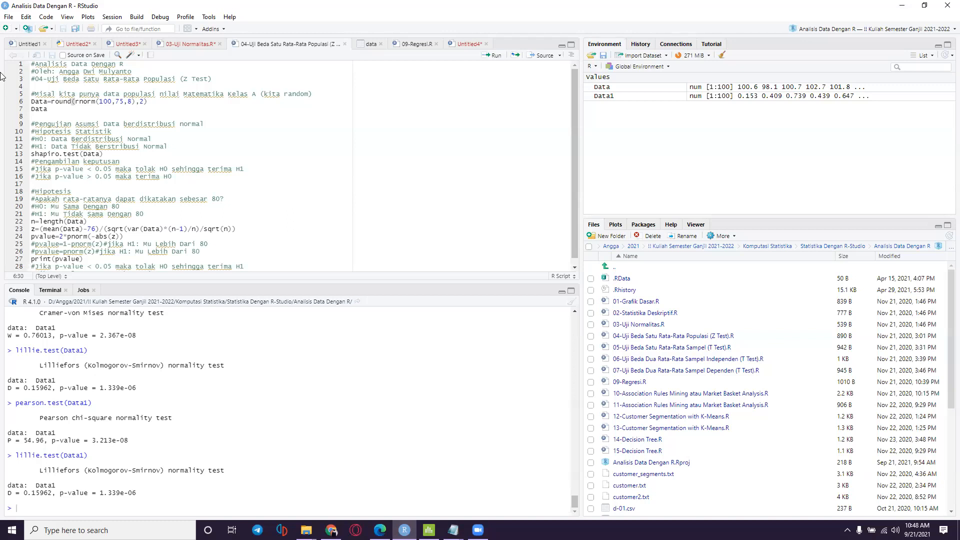
Run the line Data=round(rnorm(100,75,8),2) that generates the Kelas A mathematics scores, and print Data
click(91, 101)
mouse_move(92, 101)
key(Left)
key(End)
click(80, 102)
click(41, 102)
click(142, 100)
click(120, 101)
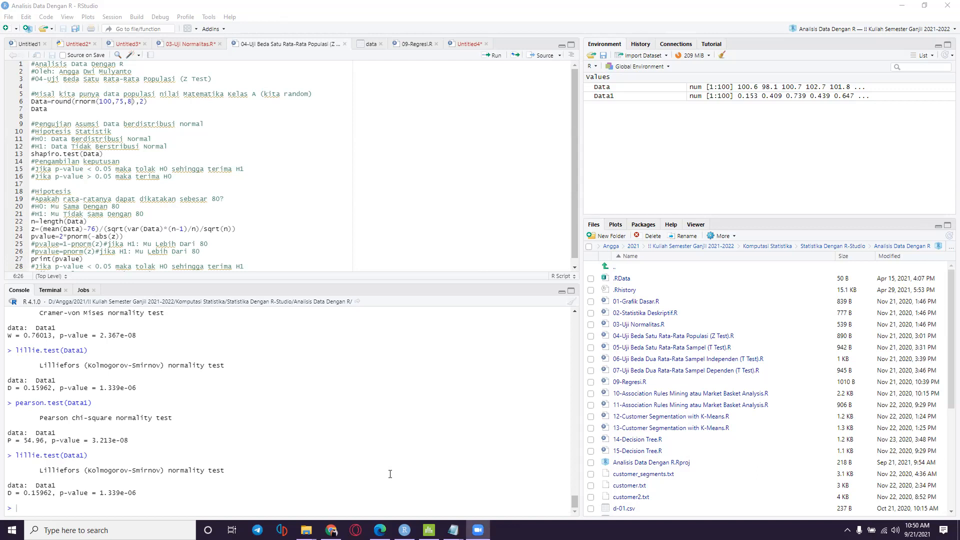
click(153, 106)
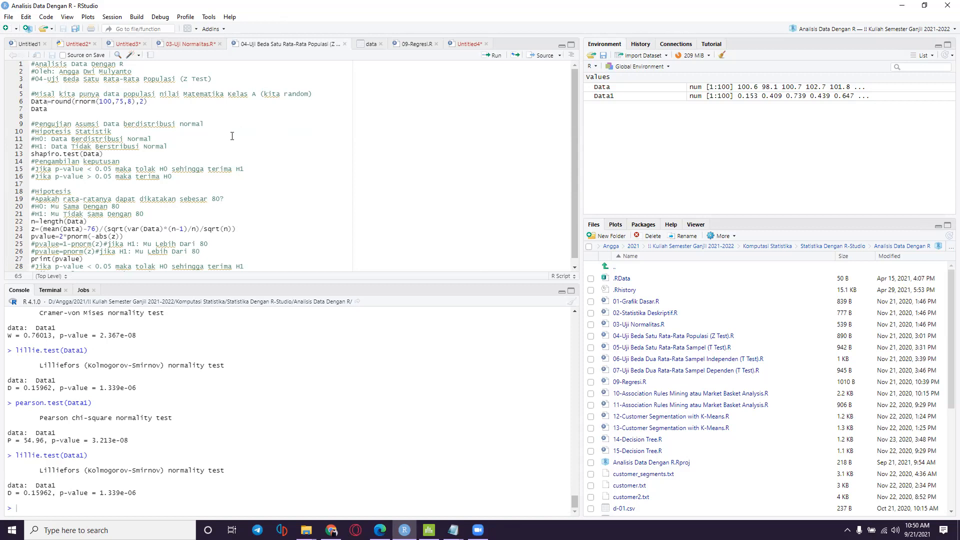
key(ctrl+Return)
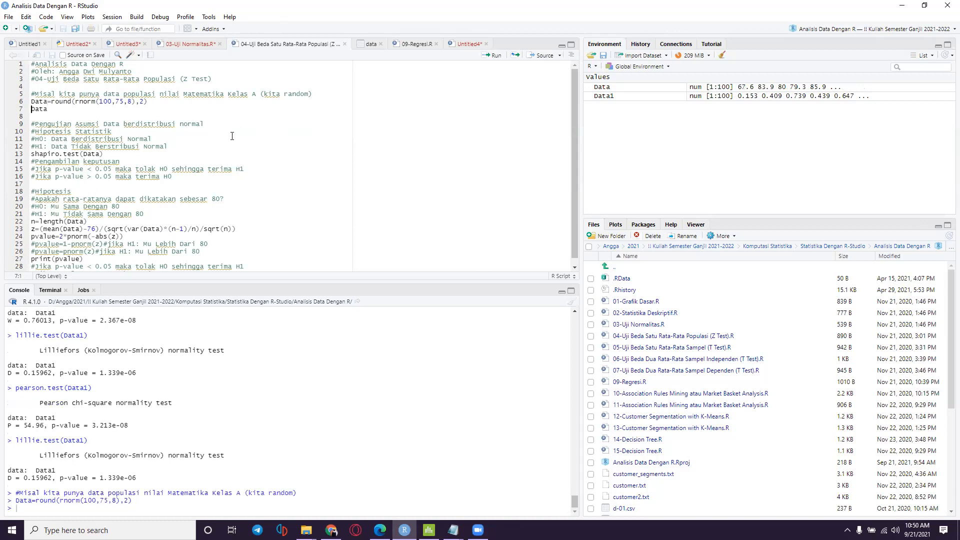
key(ctrl+Return)
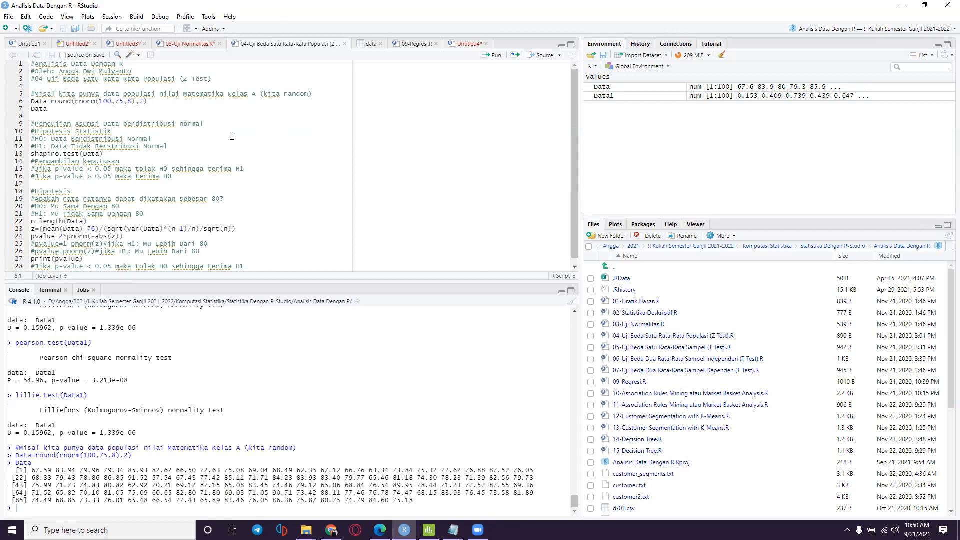
Add mean(Data) on a new line below Data and run it
key(Return)
key(Up)
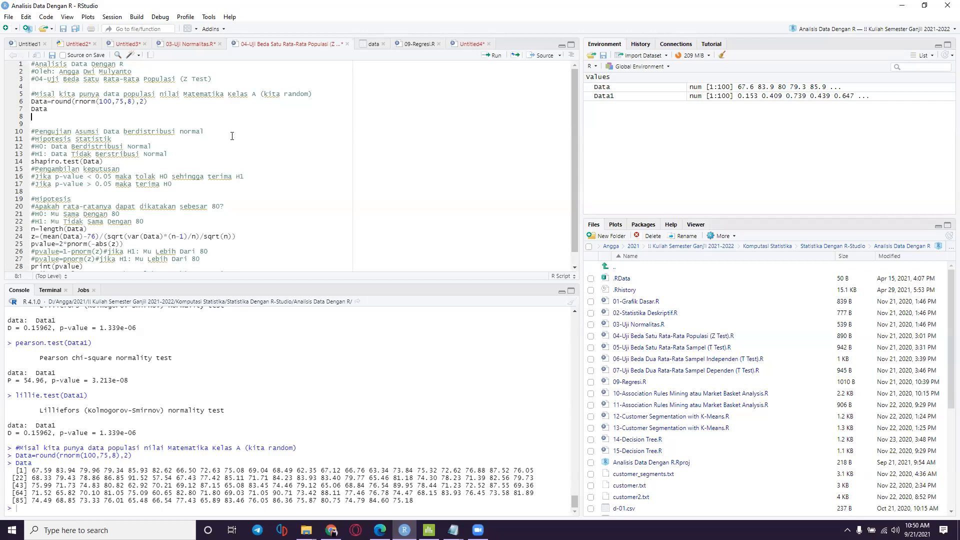
text(mean)
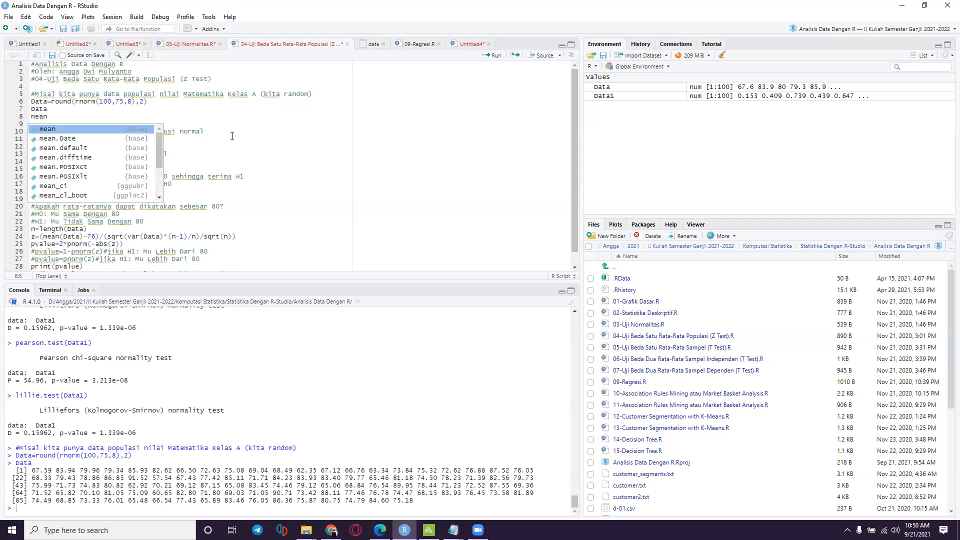
text((Data)
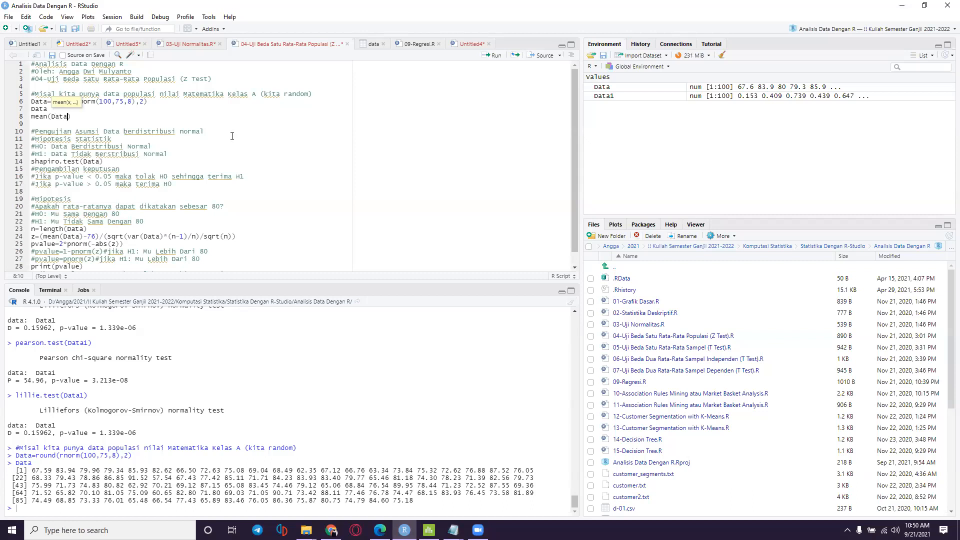
key(ctrl+Return)
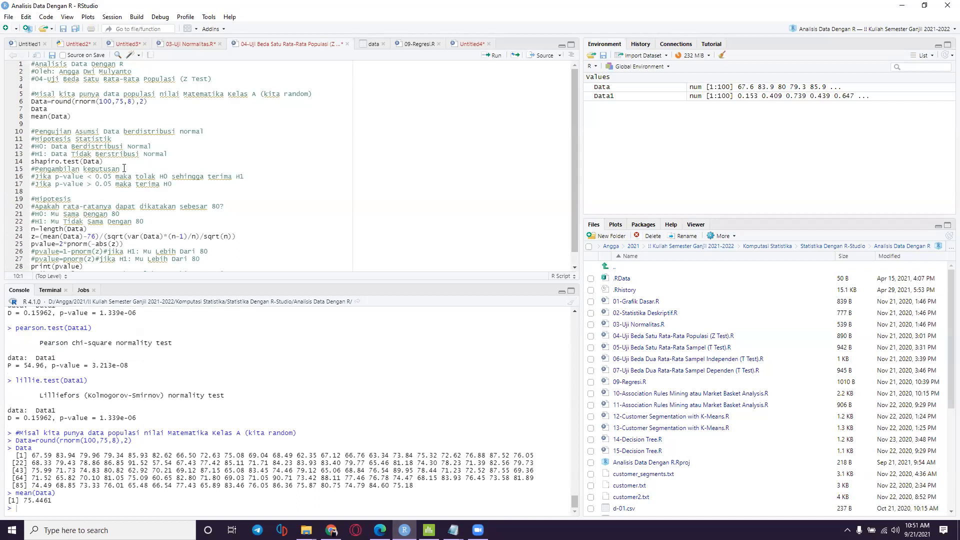
Run shapiro.test(Data) in the normality assumption section, glancing briefly at the 03-Uji Normalitas.R script beforehand
scroll(124, 168, down, 1)
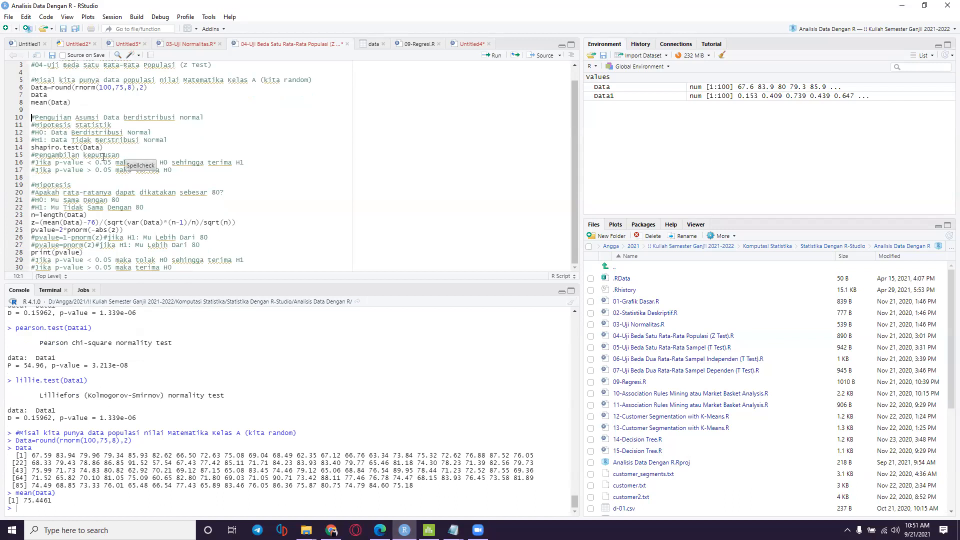
click(118, 147)
click(116, 89)
click(140, 117)
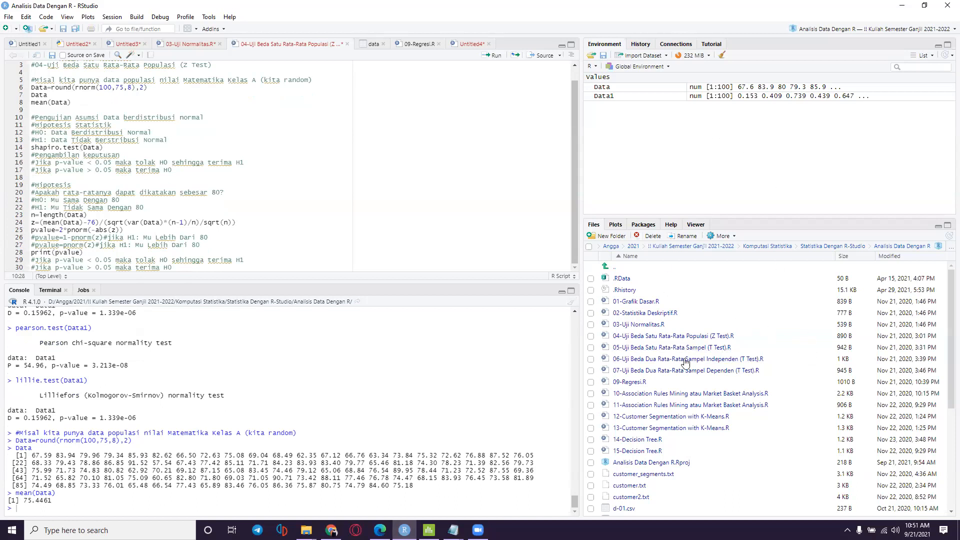
click(111, 140)
click(108, 147)
click(188, 46)
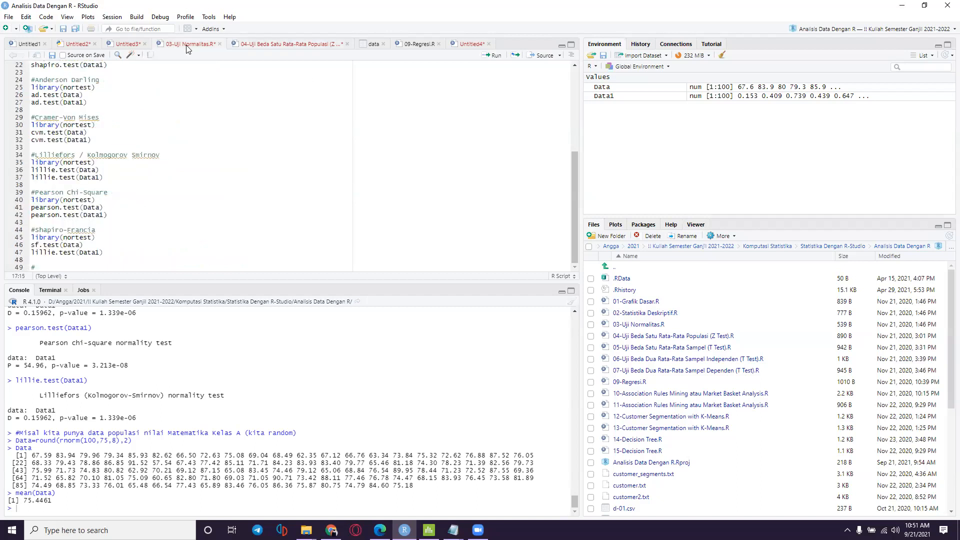
click(302, 45)
click(100, 88)
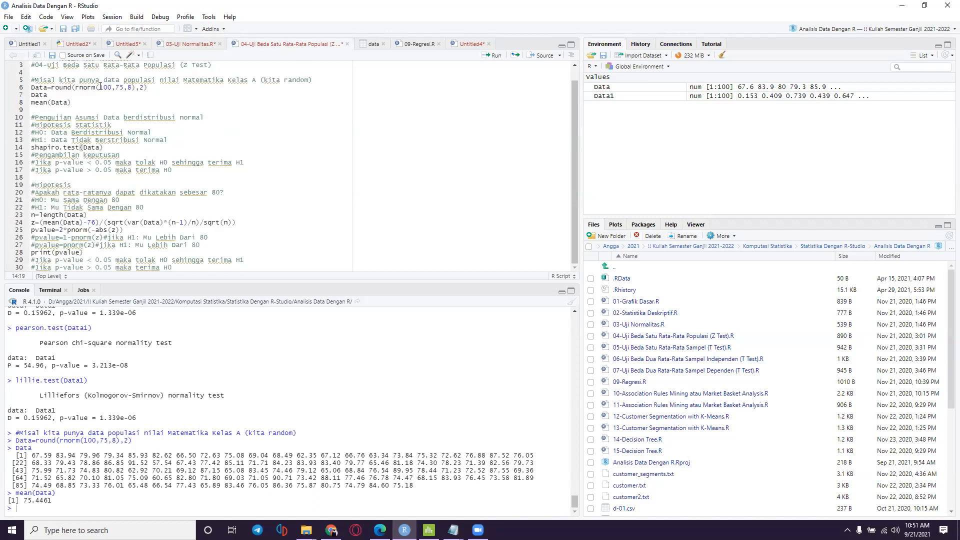
click(111, 148)
key(ctrl+Return)
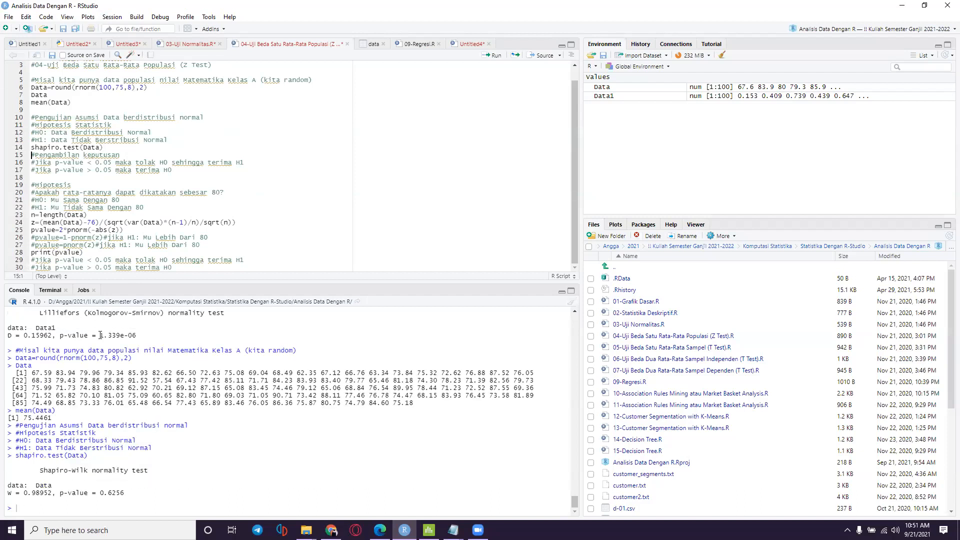
Run n=length(Data) in the Hipotesis section to store the sample size
click(86, 215)
click(90, 213)
key(ctrl+Return)
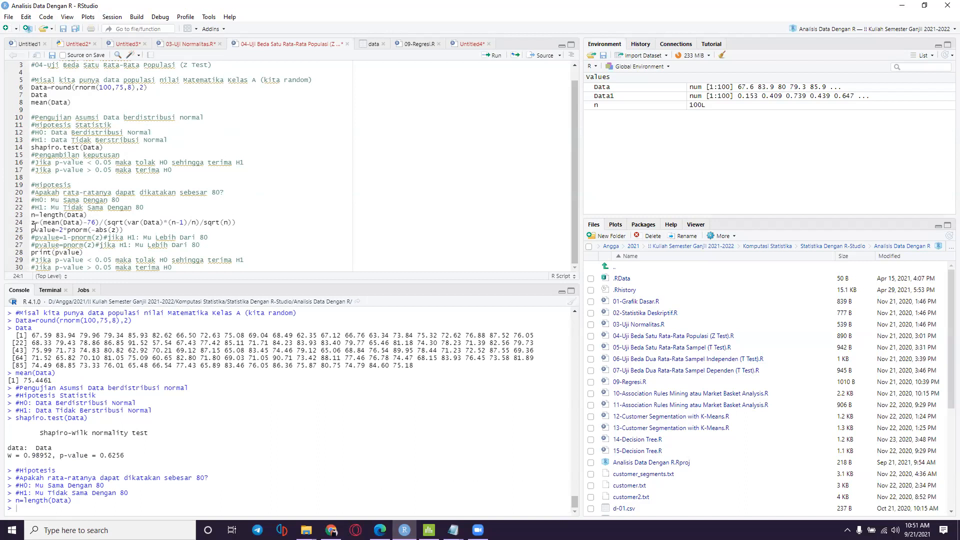
Set the hypothesised mean subtracted from mean(Data) in the z formula to 75
mouse_move(43, 222)
mouse_down()
mouse_move(189, 222)
mouse_move(47, 223)
mouse_up()
click(205, 222)
click(83, 222)
double_click(91, 223)
text(76)
drag(96, 223, 87, 224)
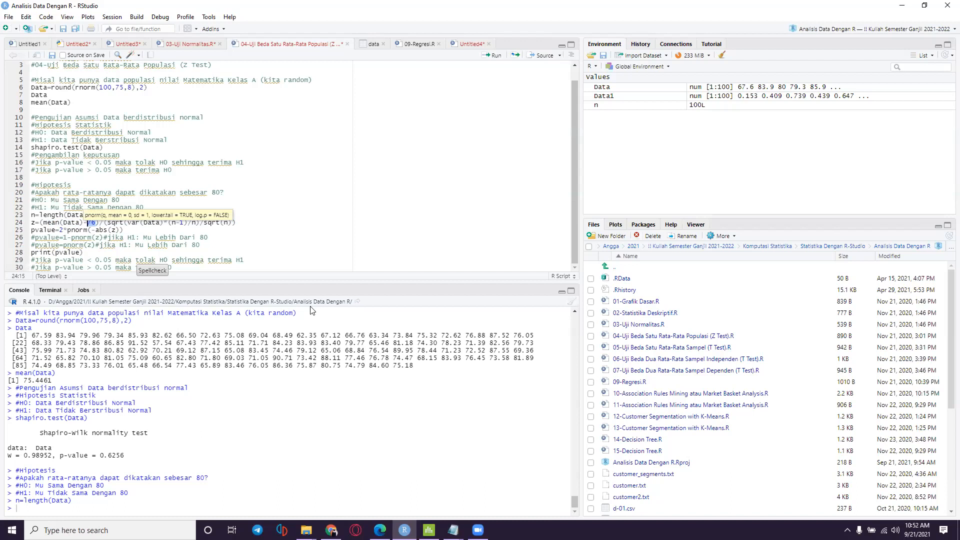
text(75)
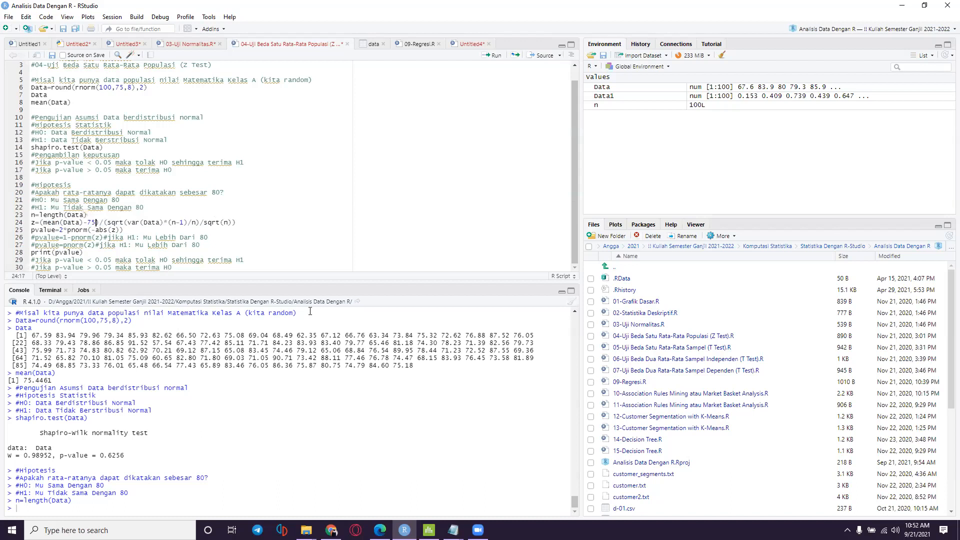
key(BackSpace)
key(BackSpace)
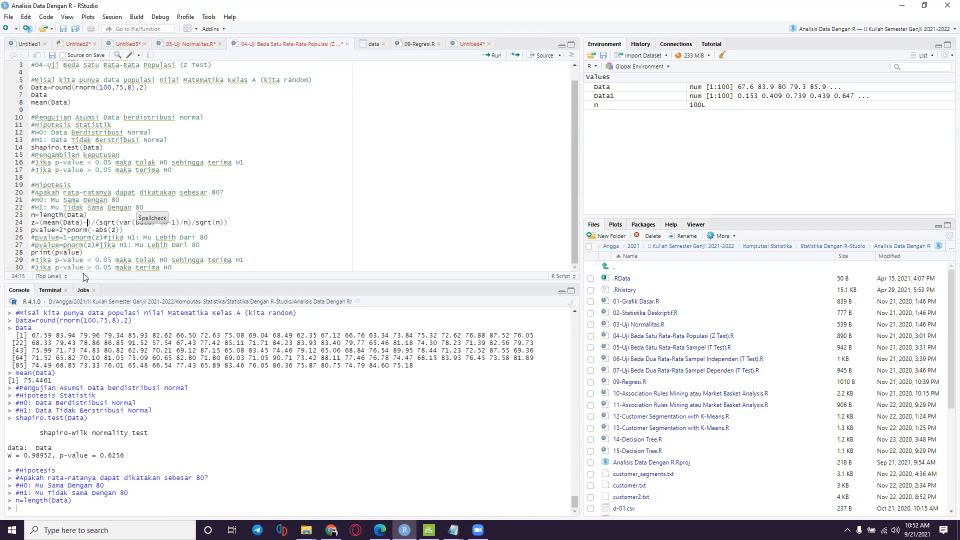
text(75)
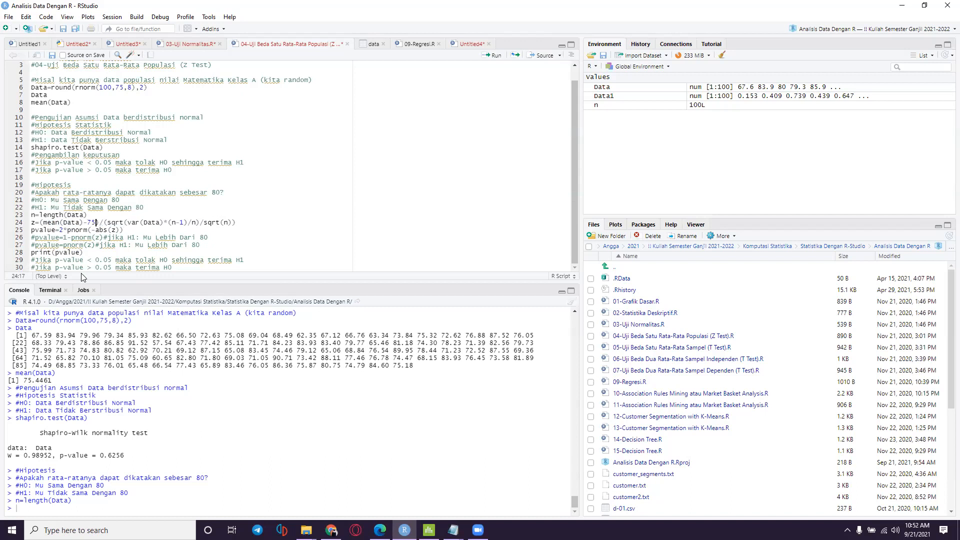
Run the z formula line to compute the test statistic
key(Up)
click(106, 223)
click(258, 220)
key(ctrl+Return)
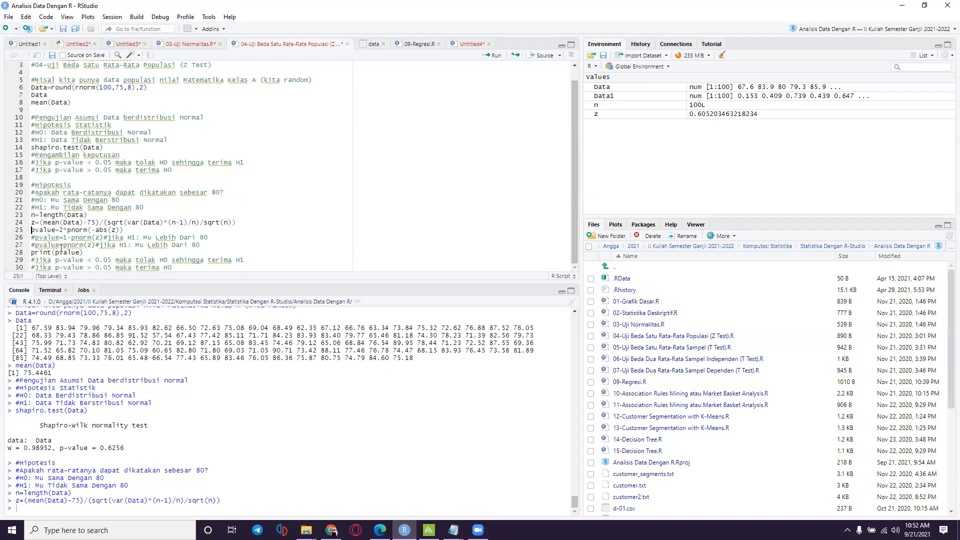
Run the two-sided p-value line pvalue=2*pnorm(-abs(z))
click(95, 229)
drag(88, 230, 68, 230)
key(End)
click(116, 230)
key(ctrl+Return)
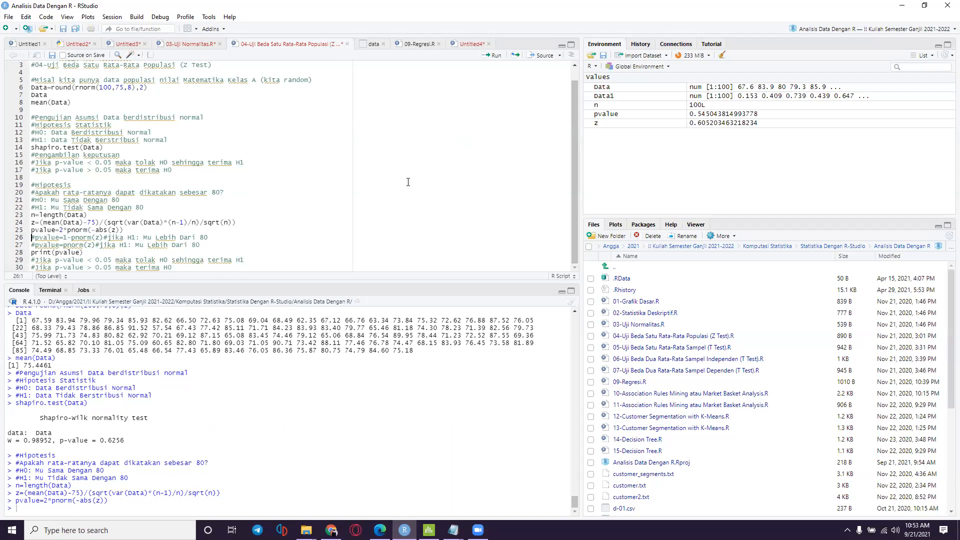
Run print(pvalue) to output the Z test's p-value in the console
text(p)
key(BackSpace)
click(116, 253)
key(ctrl+Return)
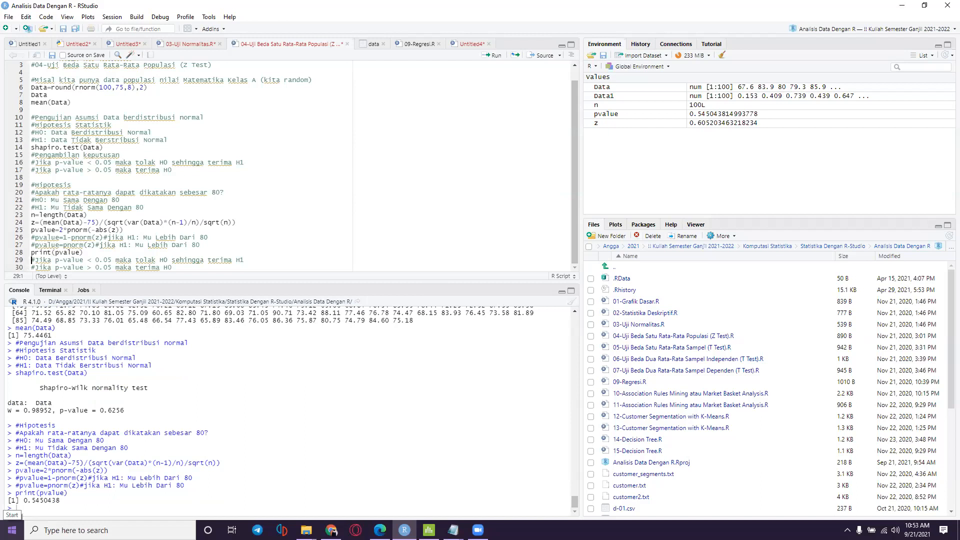
Switch to the Notepad notes and add the heading "Uji Z Satu Rata-Rata Populasi" below the normality decision rules
click(453, 530)
click(424, 496)
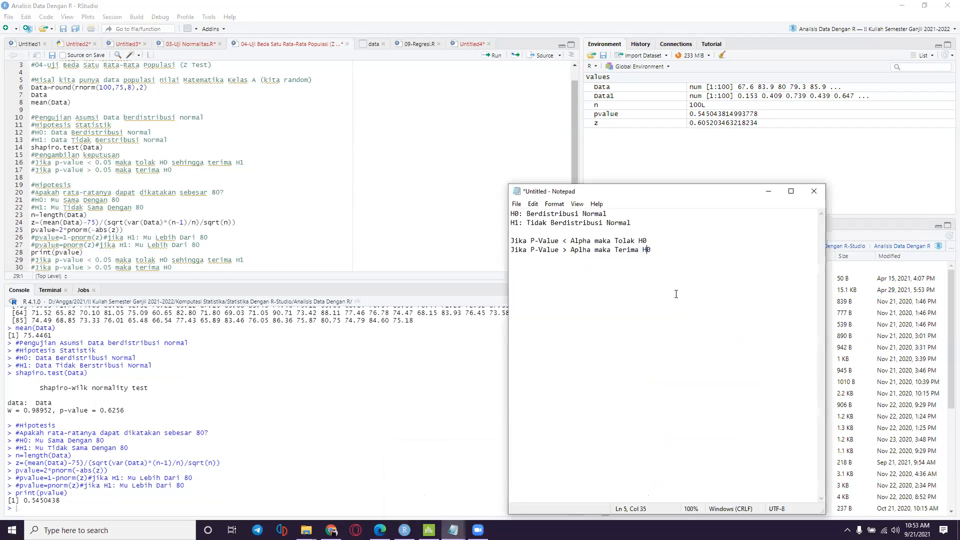
key(Return)
key(Return)
key(Return)
text(Uji Z Sat)
key(BackSpace)
key(BackSpace)
key(BackSpace)
drag(659, 196, 420, 102)
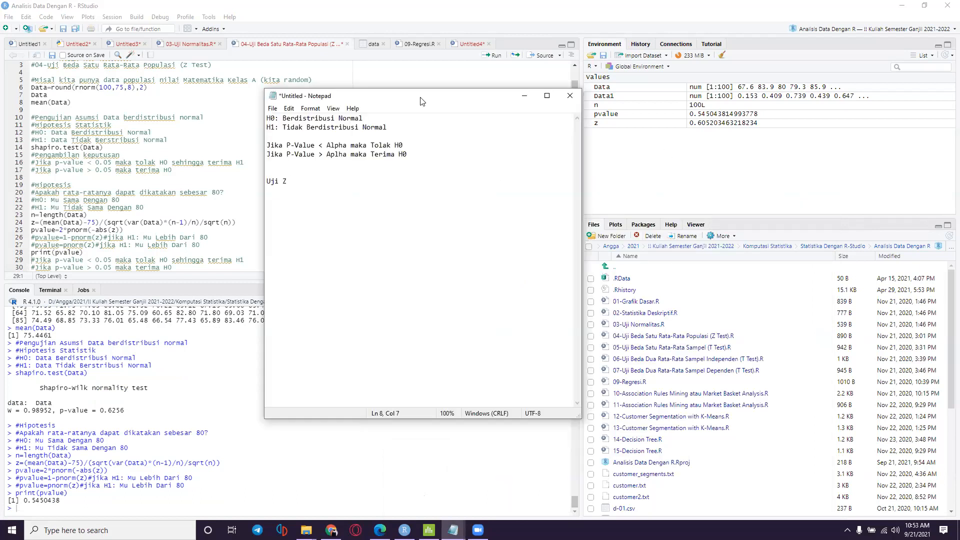
drag(444, 99, 741, 146)
text(Sat)
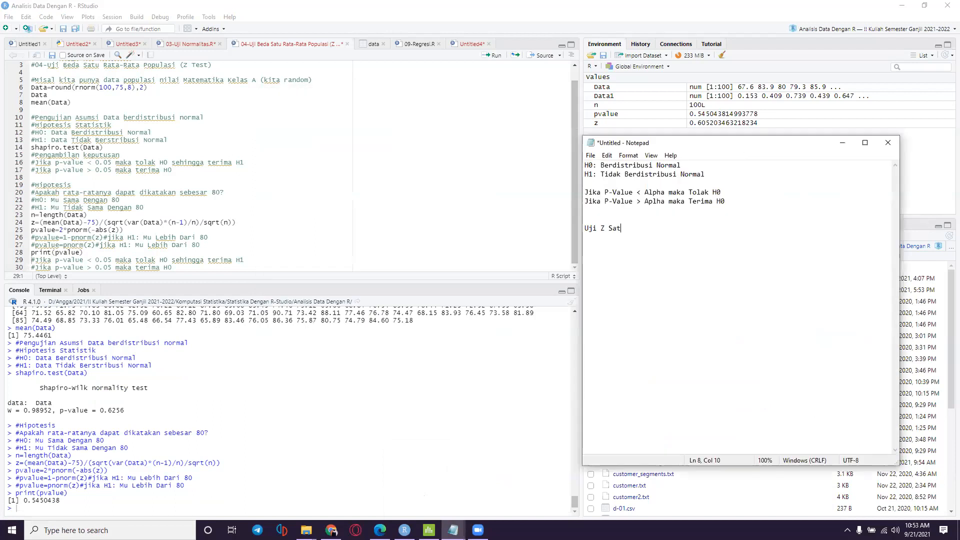
text(u Rata-Rata Populasi)
Write the hypotheses "H0: Z=Z0" and "H1: Z tidak sama dengan Z0" under the Z test heading
key(Return)
text(H0: Z)
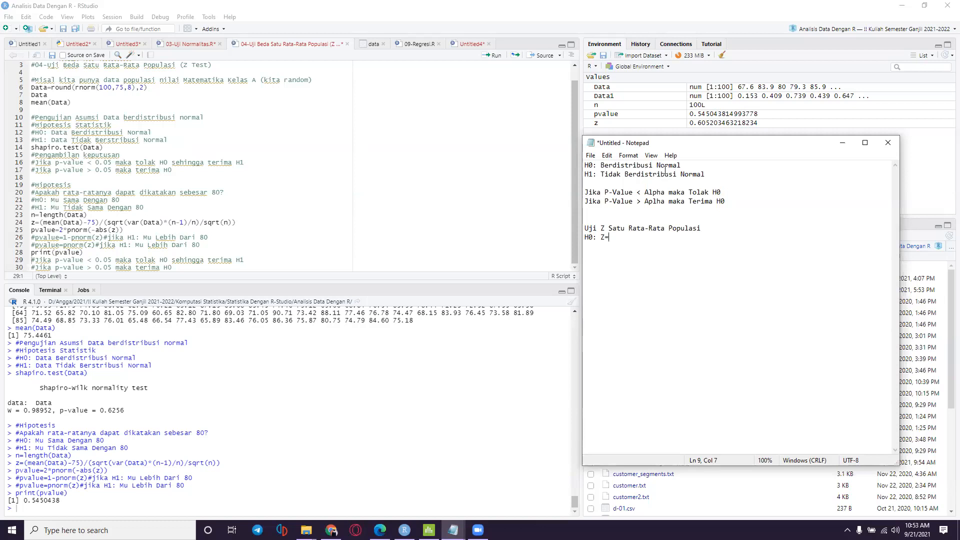
text(=Z0)
key(Return)
text(H1: Z tidak sama)
key(BackSpace)
text(ma dengan Z0)
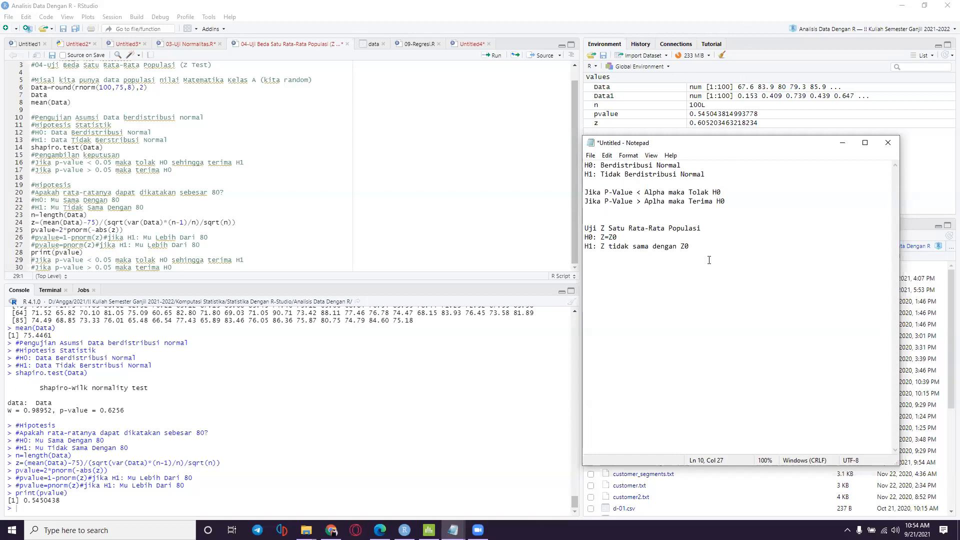
Add the rules "Jika P-Value < Alpha maka Tolak H0" and "Jika P-Value > Alpha maka terima H0" below the Z test hypotheses
key(Return)
key(Return)
drag(690, 246, 585, 237)
click(615, 267)
text(Jika )
text(P-)
text(Value )
text(< Aplha)
key(BackSpace)
key(BackSpace)
key(BackSpace)
text(lpha maka Tolak H0)
key(Return)
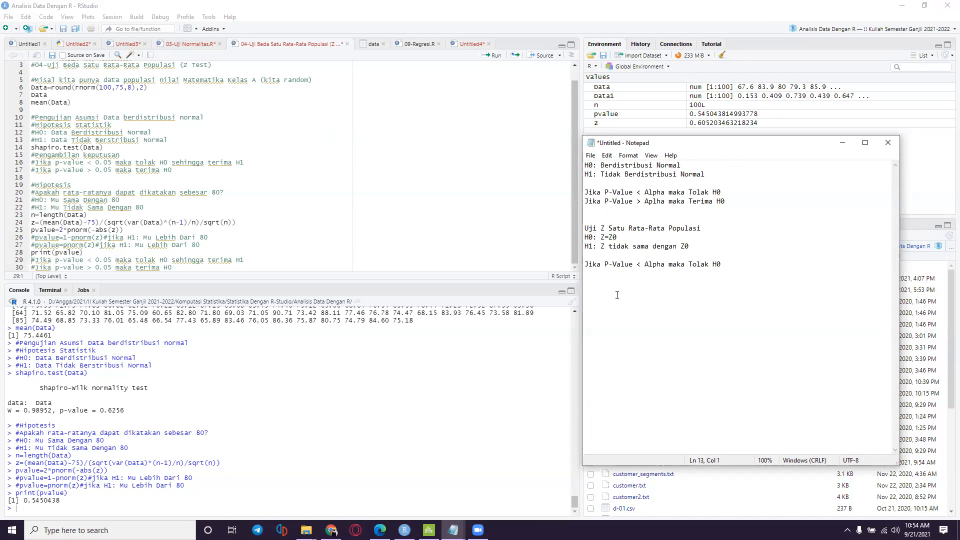
text(Jika P-Value > Alpha maka terima H0)
Write "Dari Hasil dapat dilihat bahwa p-value (0.545) > alpha (0.05) maka kita dapat bilang bahwa" below the Z test decision rules
key(Return)
key(Return)
key(Return)
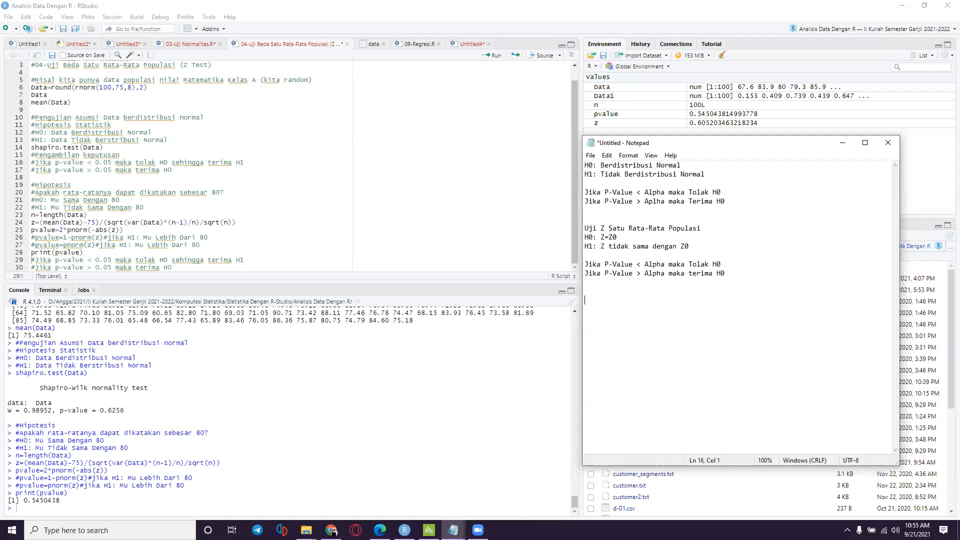
text(P)
key(BackSpace)
text(Dari Hasil dapat dilihat bahwa p-value )
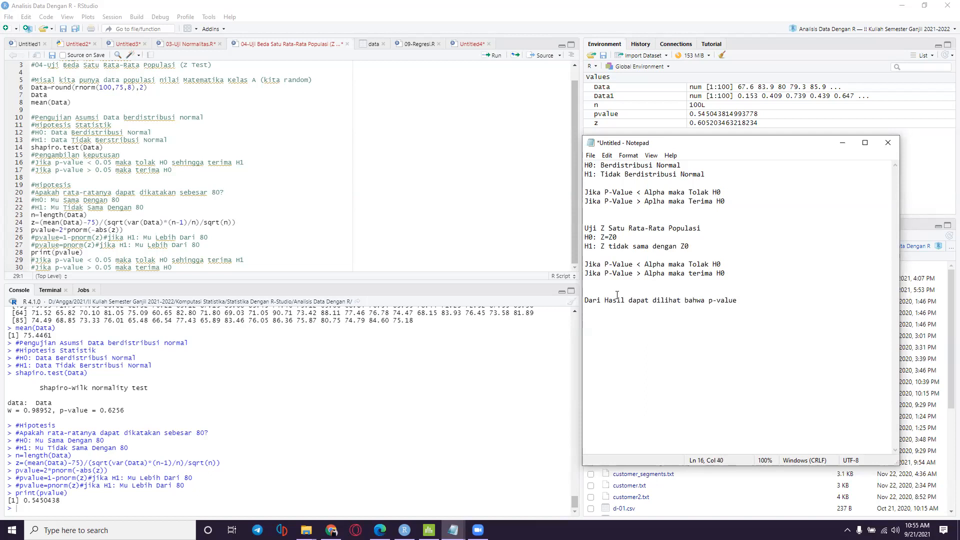
text((0.)
text(54)
text(5043)
text(8)
key(BackSpace)
key(BackSpace)
key(BackSpace)
key(BackSpace)
key(BackSpace)
text(5))
key(BackSpace)
text(> alpha (0.05) maka kita dapat bilang bahwa )
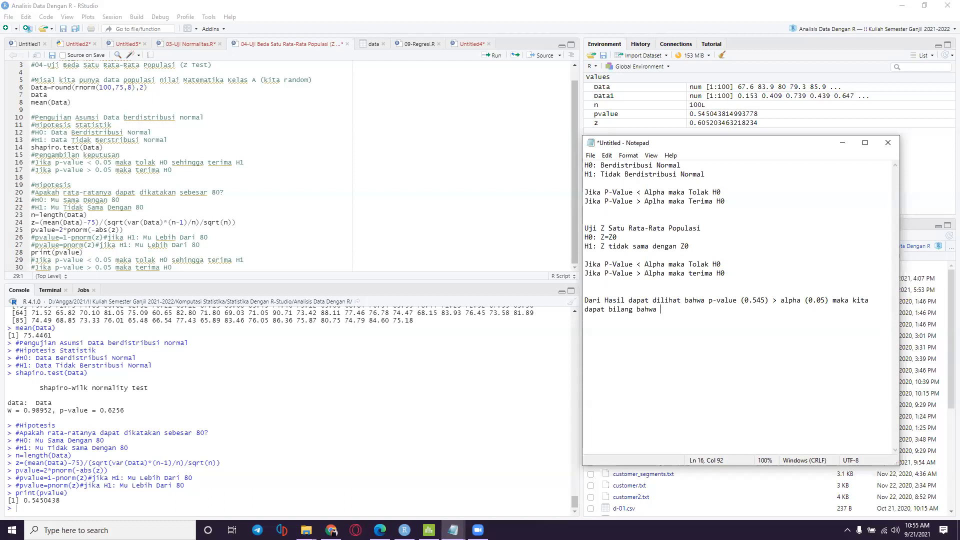
Complete the conclusion sentence with "dengan kesalahan sebesar 5% rata-rata dari Nilai Matematika dapat dianggap sebesar 75."
text(dengan kesalahan sebed)
key(BackSpace)
text(sar )
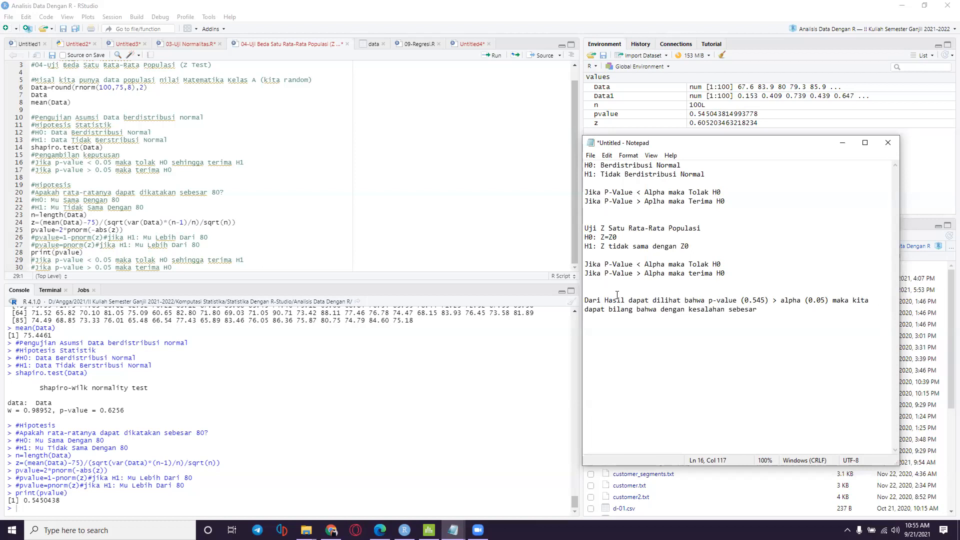
text(5%)
text( rata)
text(-rata dari )
text(Nilai Ma)
text(teri)
key(BackSpace)
key(BackSpace)
text(matika)
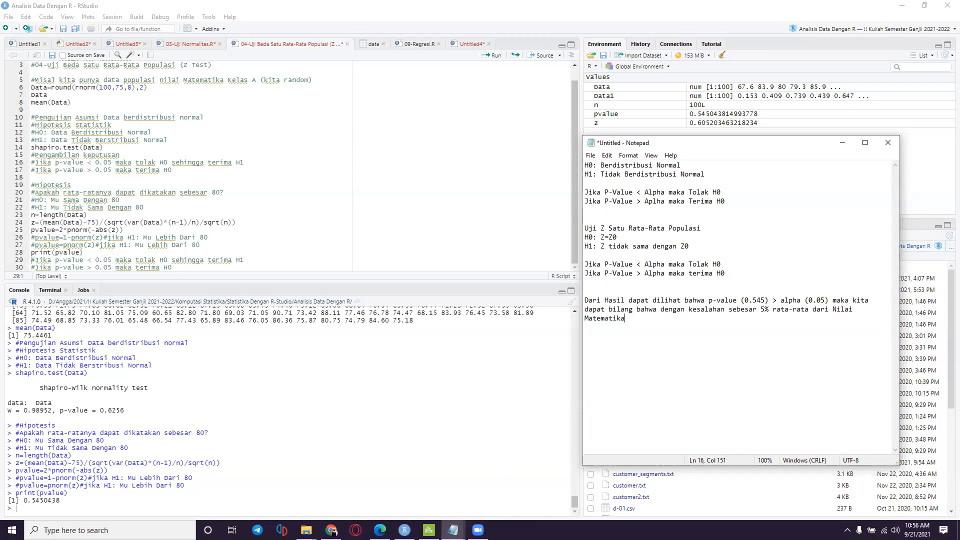
text( dapat dianggap sebesar 75.)
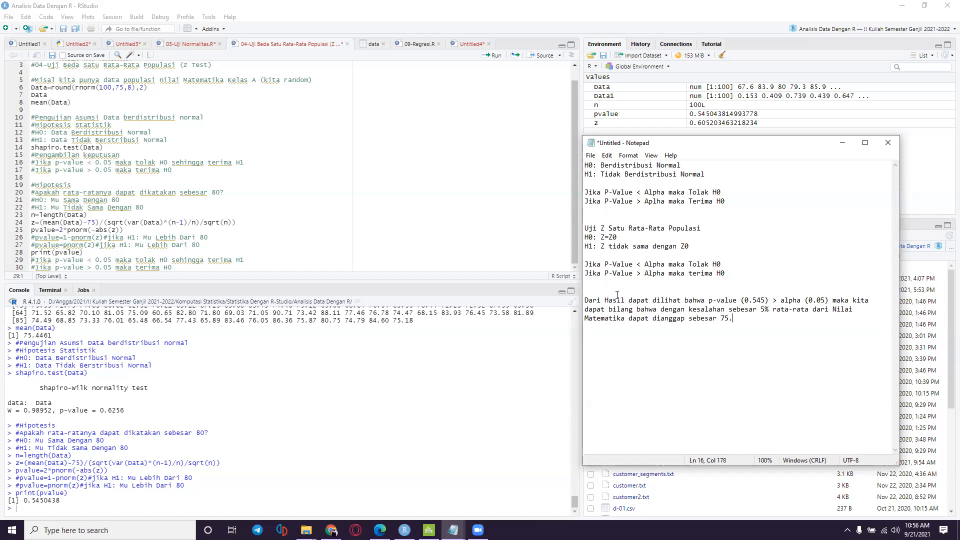
Check the printed p-value in the RStudio console, highlighting its output, and return to the Notepad notes
click(625, 289)
click(1, 497)
key(ctrl+a)
drag(1, 497, 8, 492)
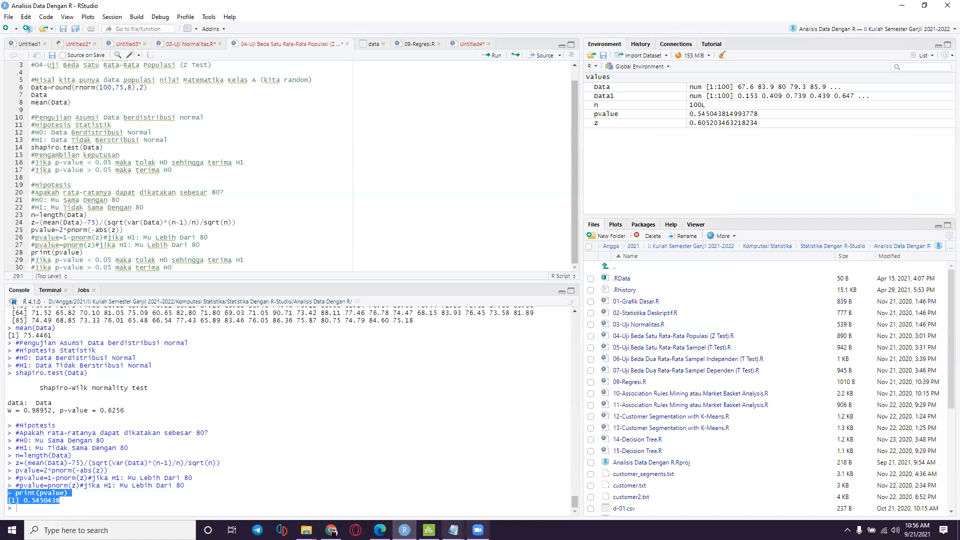
mouse_move(453, 530)
click(425, 479)
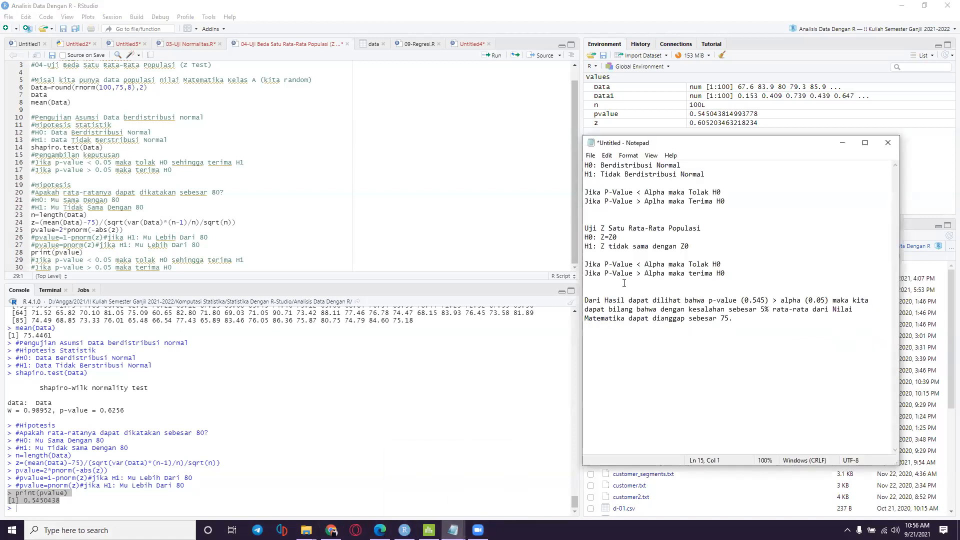
Insert the console lines "> print(pvalue)" and "[1] 0.5450438" above the conclusion in the notes, and minimize Notepad
text(> print(pvalue) [1] 0.5450438)
click(633, 327)
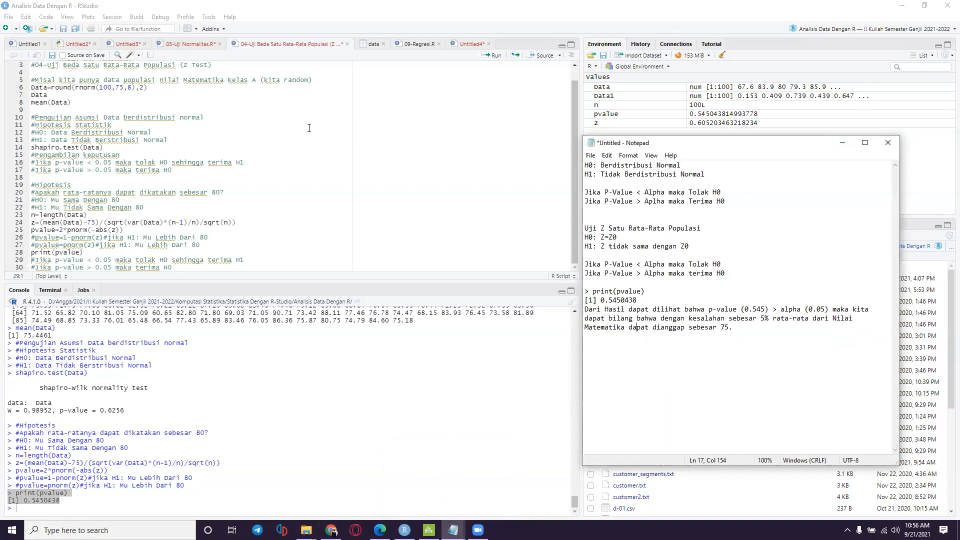
click(841, 143)
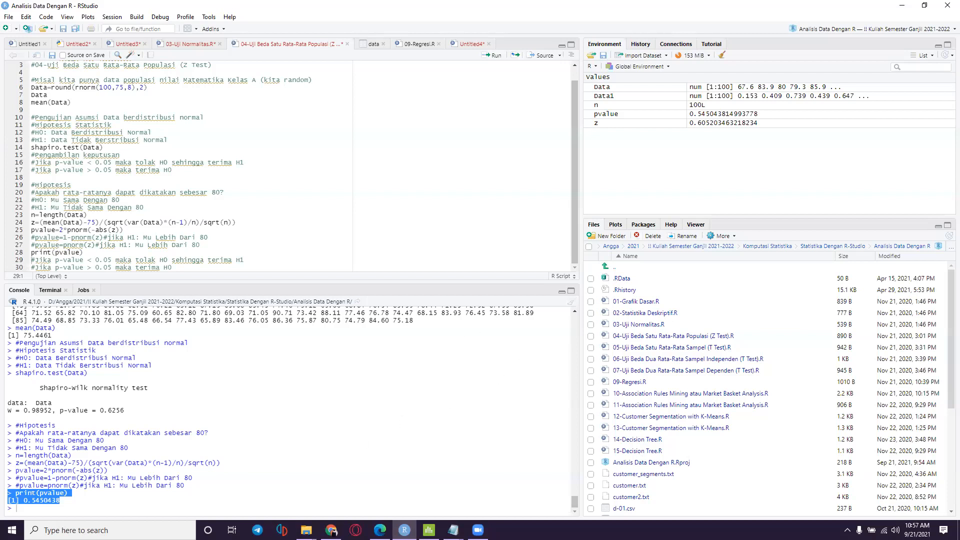
click(453, 529)
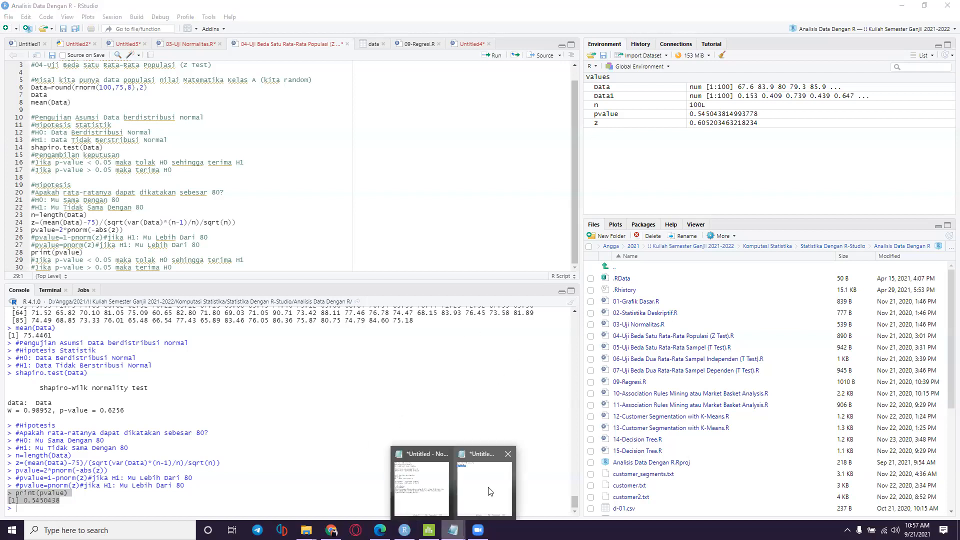
click(491, 493)
mouse_move(453, 529)
click(452, 487)
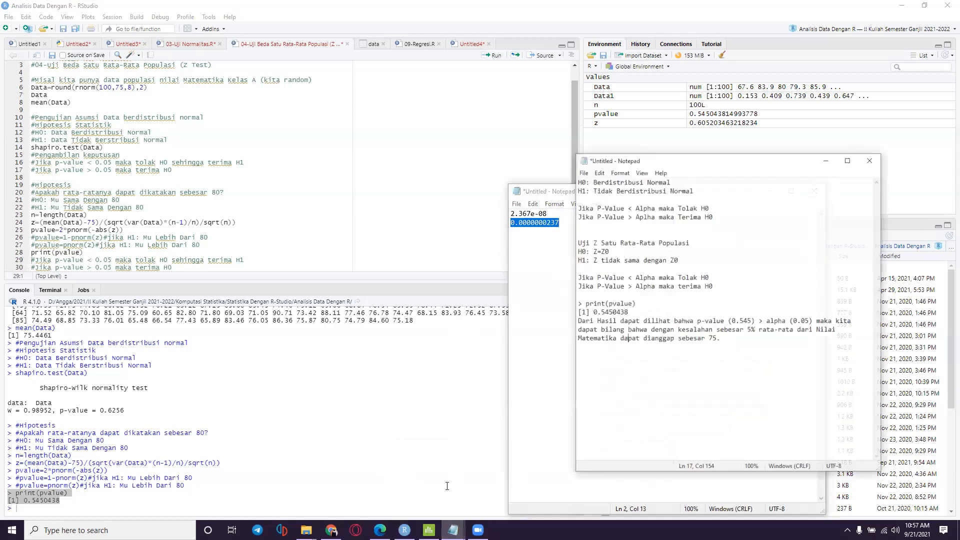
Copy the whole Z test script from RStudio and send it to the KOMPUTASI STATISTIK group in WhatsApp Web
click(175, 252)
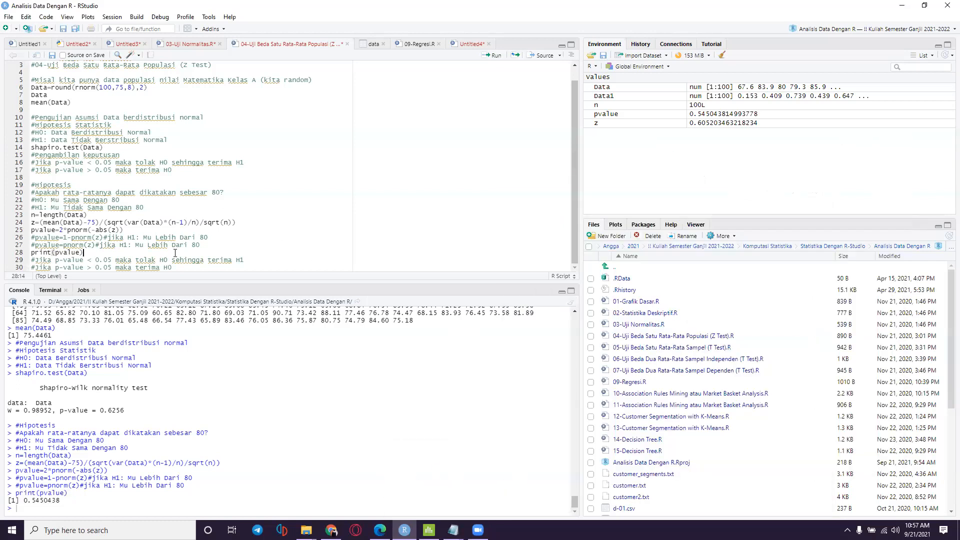
scroll(175, 252, up, 1)
drag(33, 64, 172, 272)
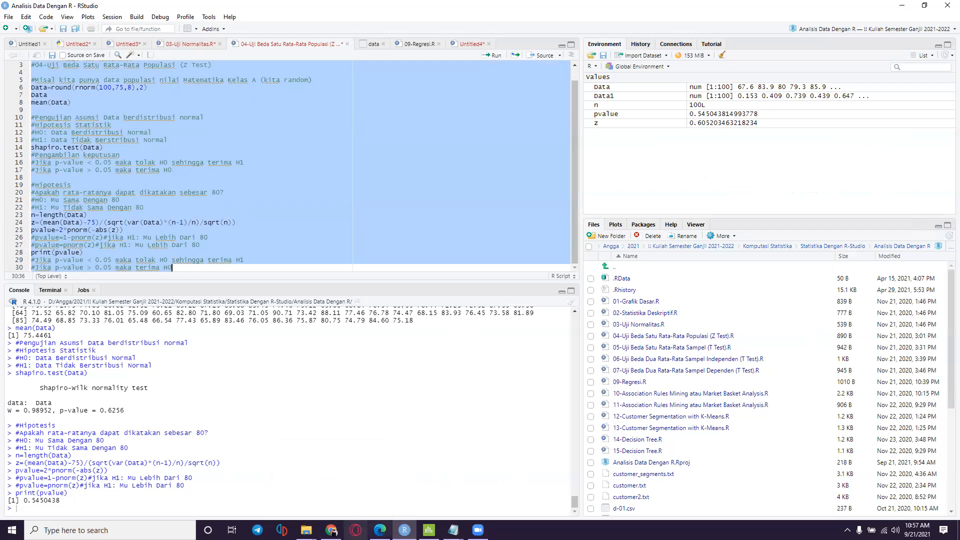
click(331, 530)
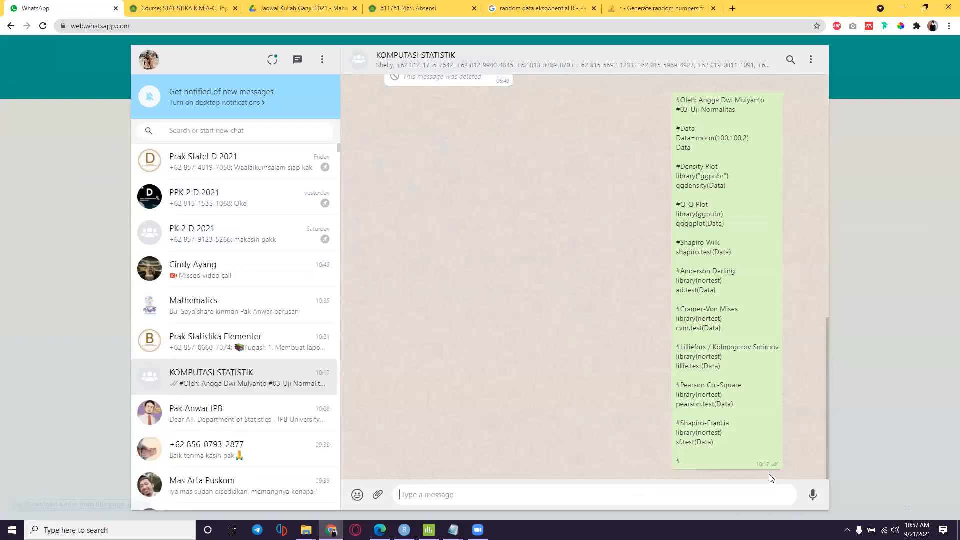
key(ctrl+v)
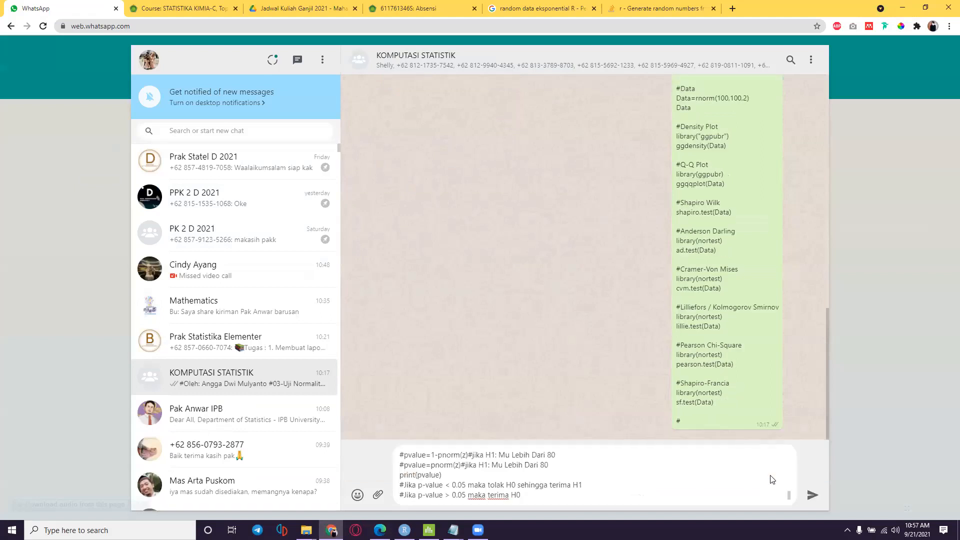
key(Return)
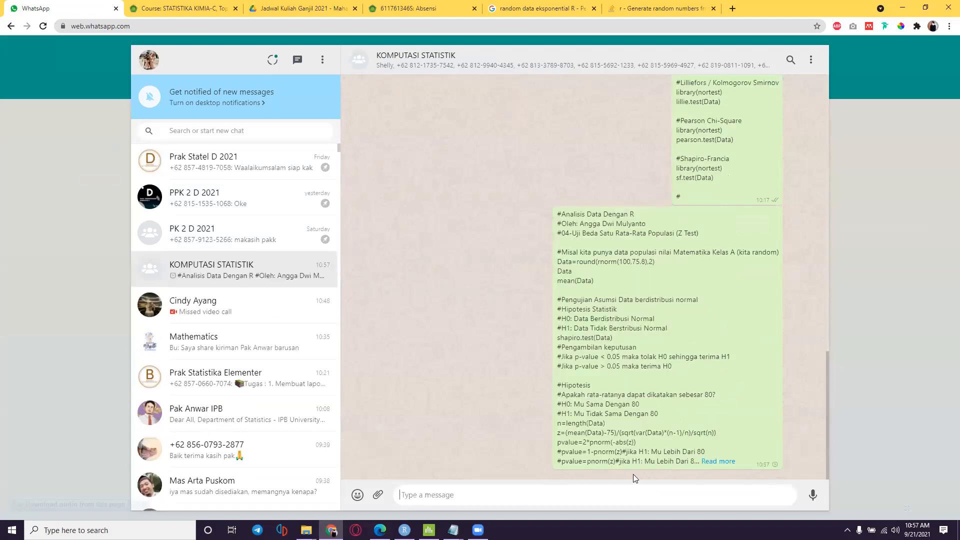
Expand the sent script message to check its full text, and stop sharing the screen in the Zoom meeting
click(720, 461)
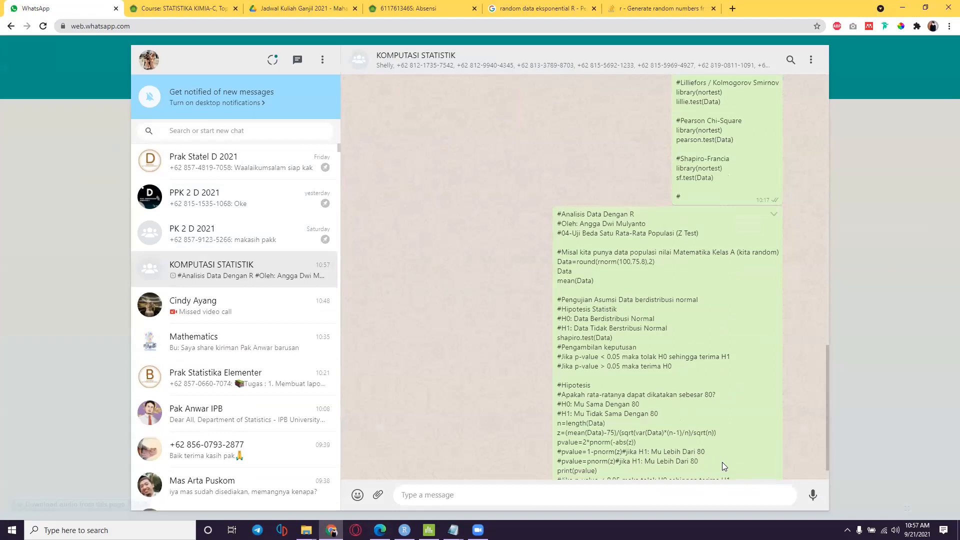
scroll(720, 460, down, 1)
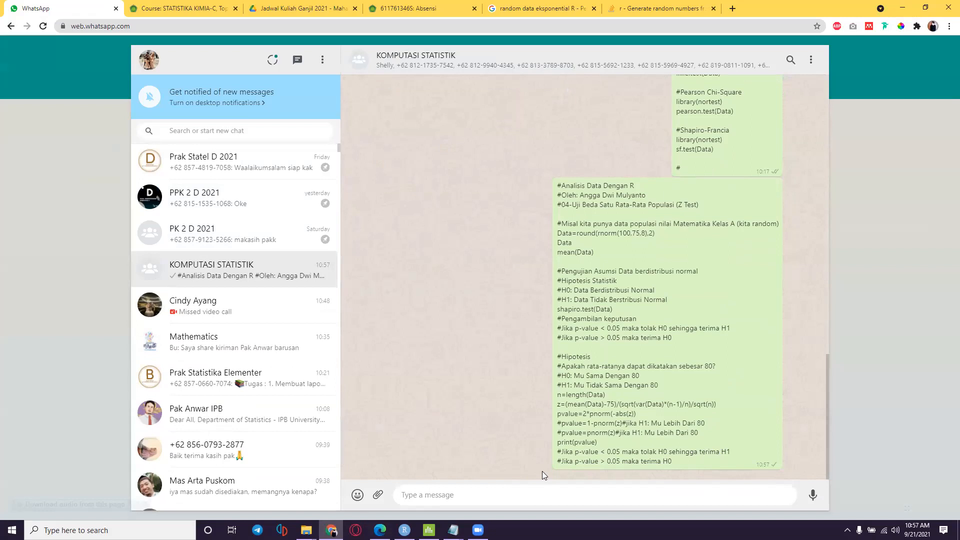
key(alt+s)
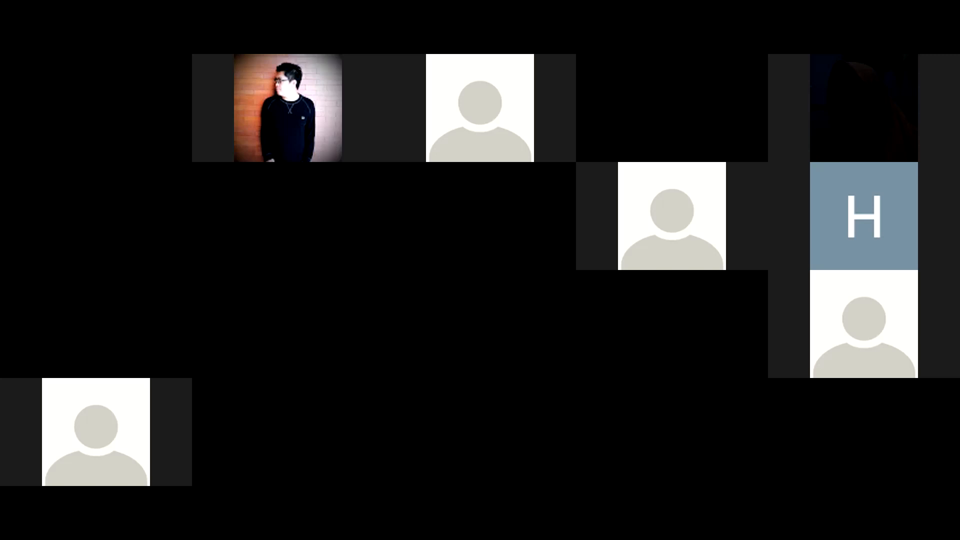